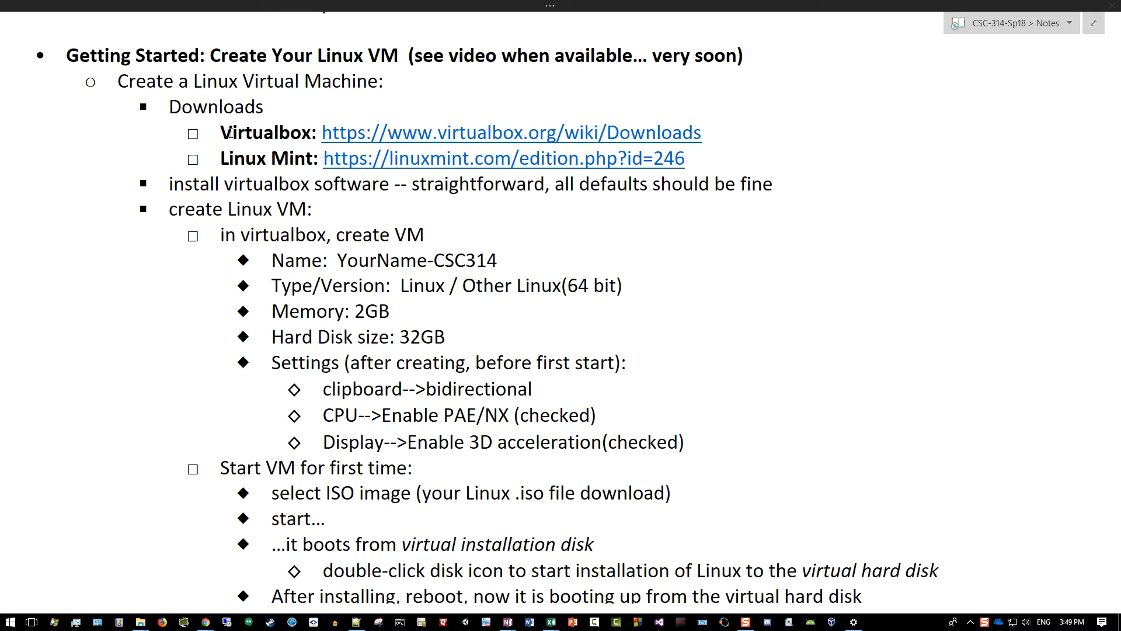
Examine the Virtualbox and Linux Mint entries under Downloads in the Week 1 notes.
{"action": "left_click_drag", "start_coordinate": [223, 132], "coordinate": [316, 129]}
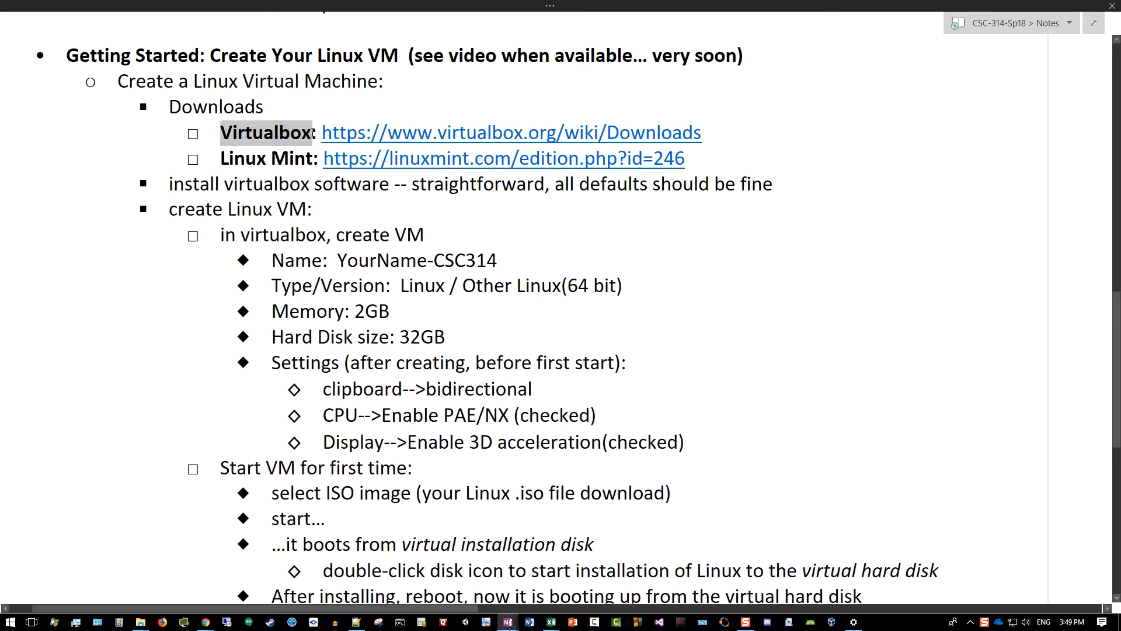
{"action": "left_click", "coordinate": [262, 138]}
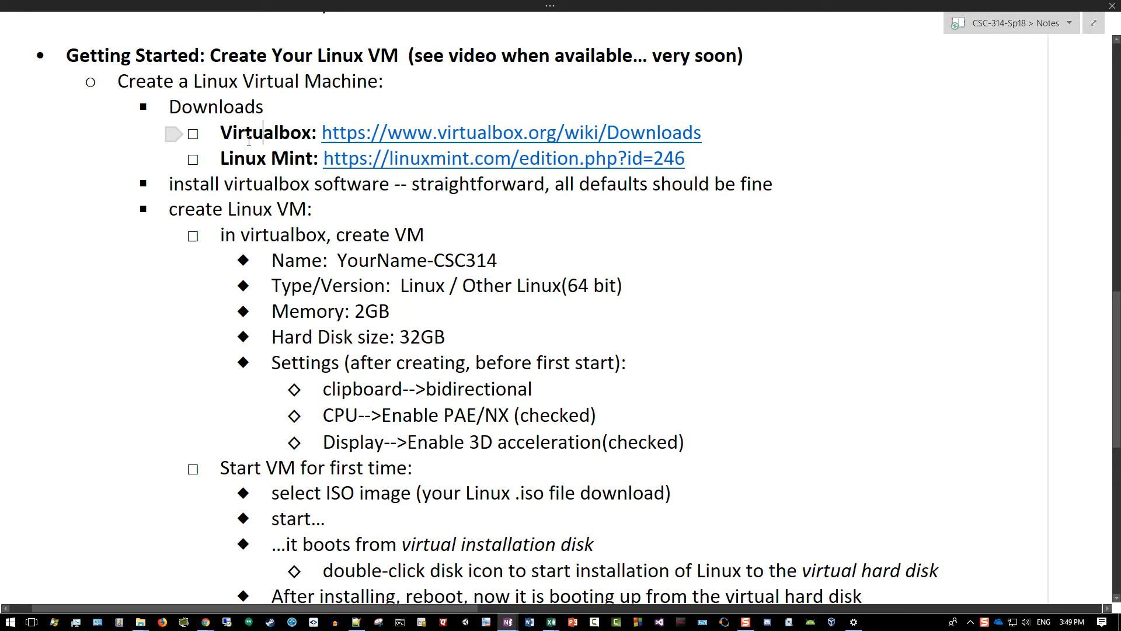
{"action": "double_click", "coordinate": [250, 138]}
{"action": "left_click", "coordinate": [246, 160]}
{"action": "left_click_drag", "start_coordinate": [225, 161], "coordinate": [315, 165]}
{"action": "left_click", "coordinate": [313, 166]}
{"action": "left_click_drag", "start_coordinate": [221, 139], "coordinate": [314, 161]}
{"action": "left_click", "coordinate": [314, 161]}
{"action": "left_click_drag", "start_coordinate": [222, 135], "coordinate": [308, 166]}
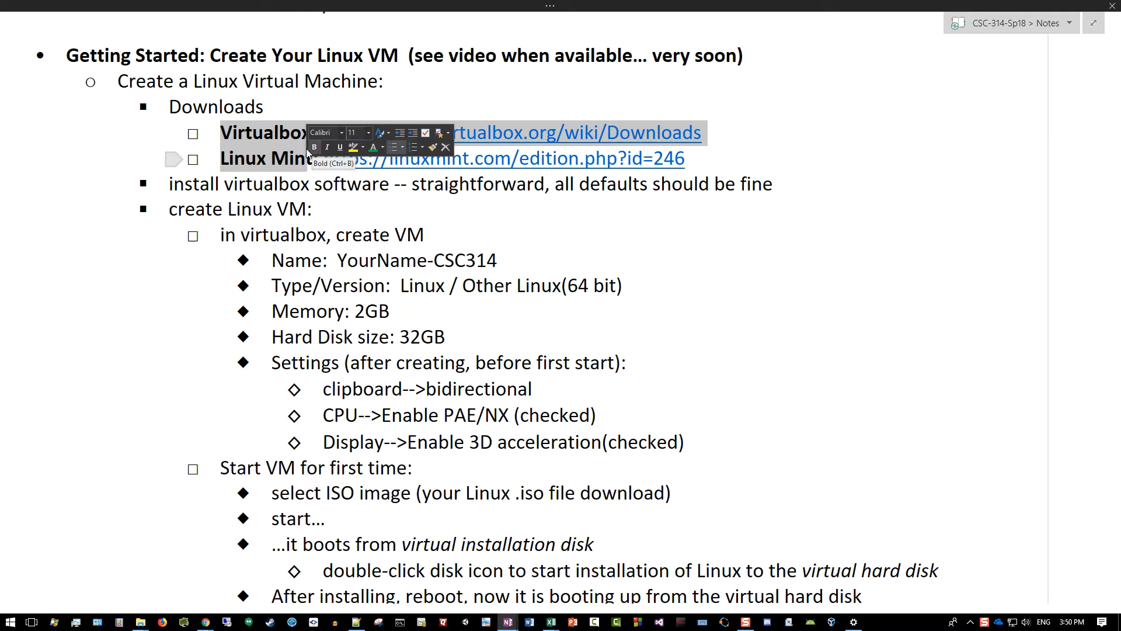
{"action": "left_click", "coordinate": [254, 91]}
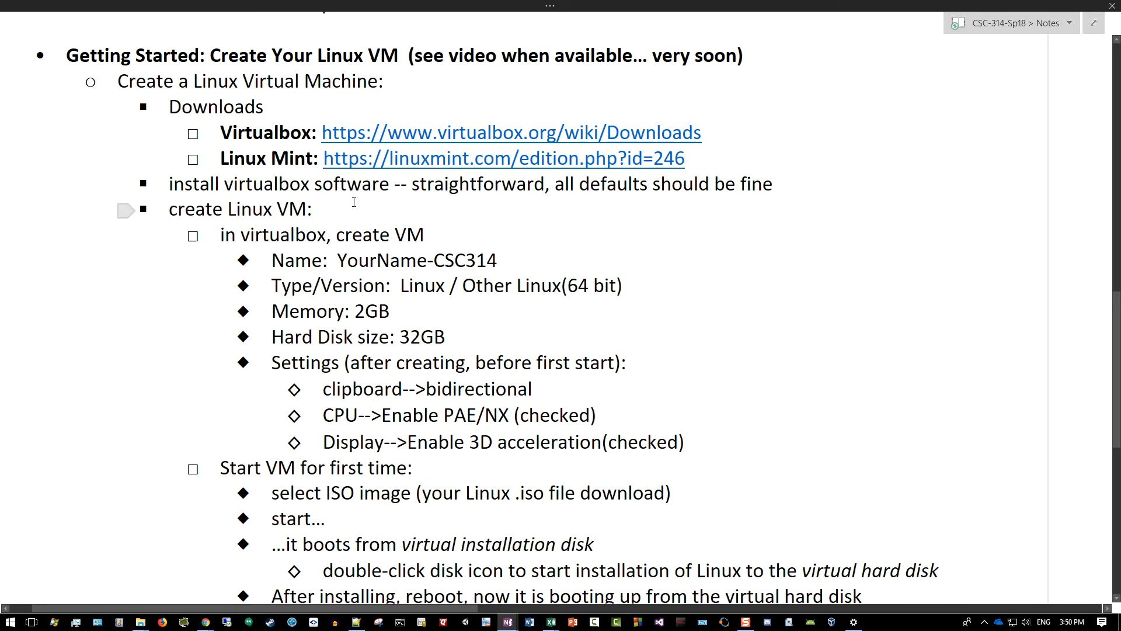
Return to the start of the Week 1 page and switch it from full page view to normal view.
{"action": "scroll", "coordinate": [319, 233], "scroll_direction": "up", "scroll_amount": 7}
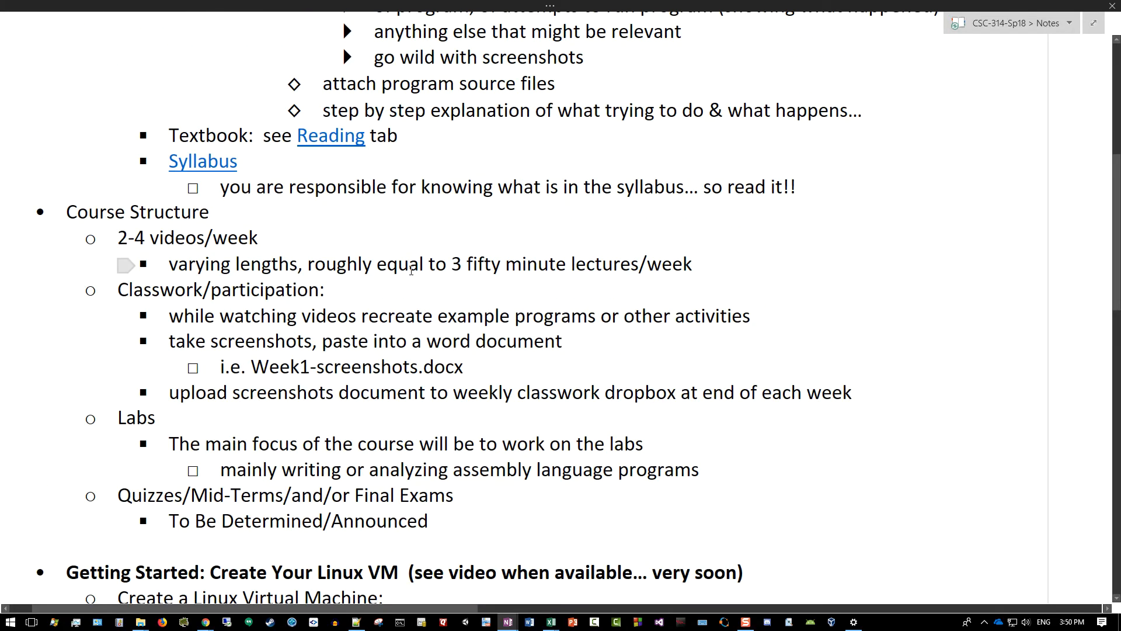
{"action": "scroll", "coordinate": [320, 233], "scroll_direction": "up", "scroll_amount": 6}
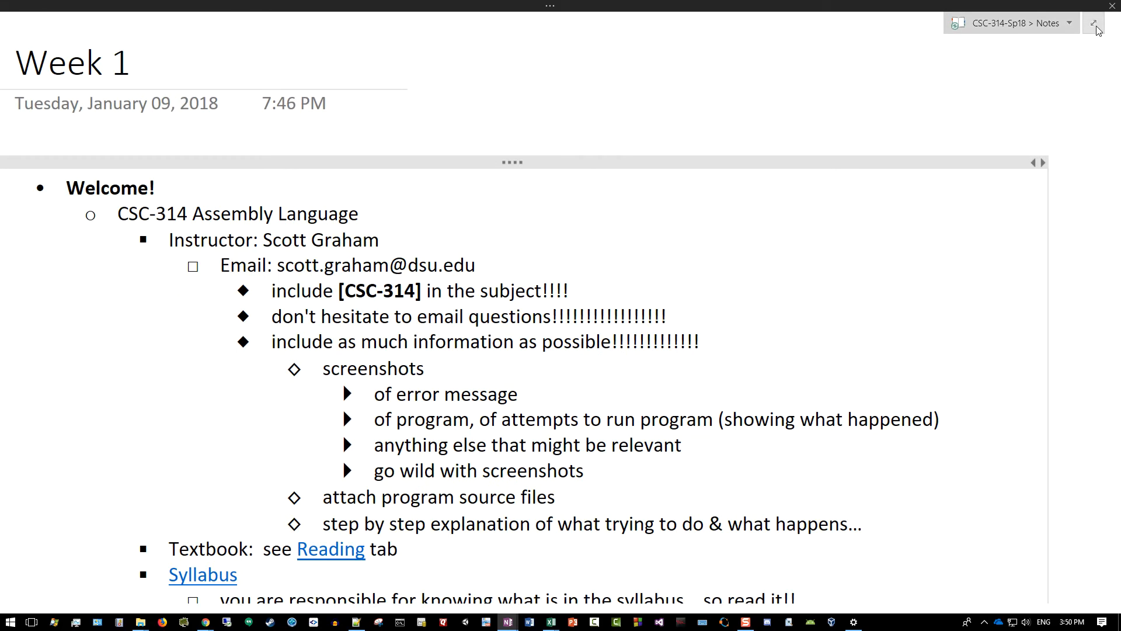
{"action": "left_click", "coordinate": [1094, 22]}
Read through the Getting Started section on creating the Linux VM, including its settings and first start.
{"action": "scroll", "coordinate": [262, 315], "scroll_direction": "down", "scroll_amount": 10}
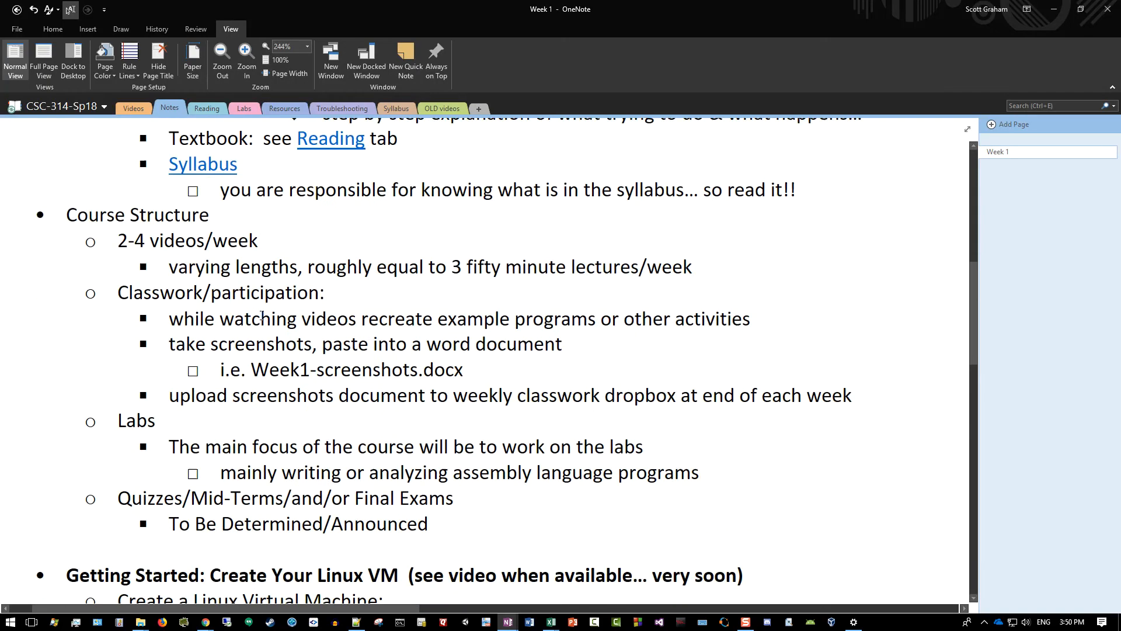
{"action": "left_click_drag", "start_coordinate": [47, 156], "coordinate": [234, 470]}
{"action": "scroll", "coordinate": [230, 424], "scroll_direction": "down", "scroll_amount": 2}
{"action": "scroll", "coordinate": [230, 424], "scroll_direction": "down", "scroll_amount": 4}
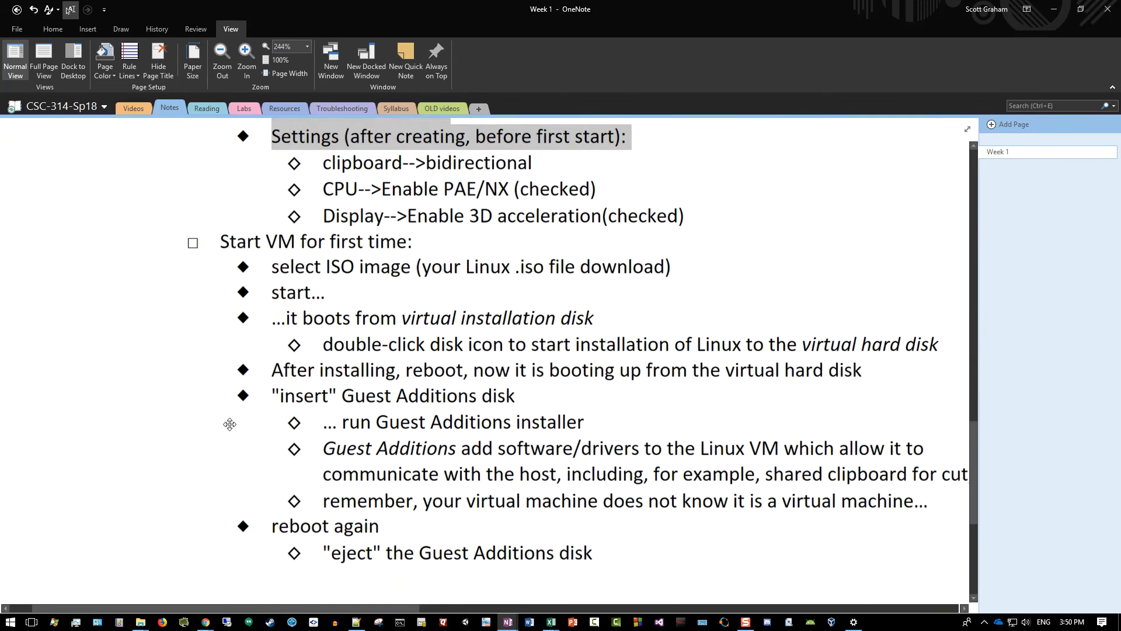
{"action": "left_click_drag", "start_coordinate": [599, 370], "coordinate": [280, 156]}
{"action": "scroll", "coordinate": [75, 270], "scroll_direction": "up", "scroll_amount": 6}
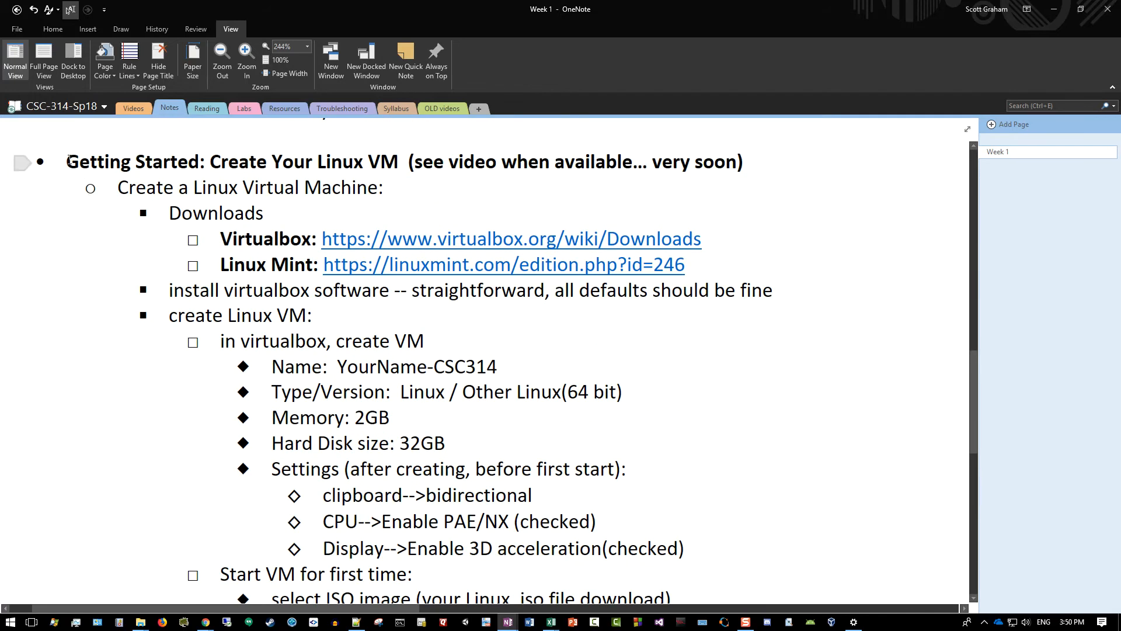
{"action": "left_click_drag", "start_coordinate": [67, 163], "coordinate": [525, 575]}
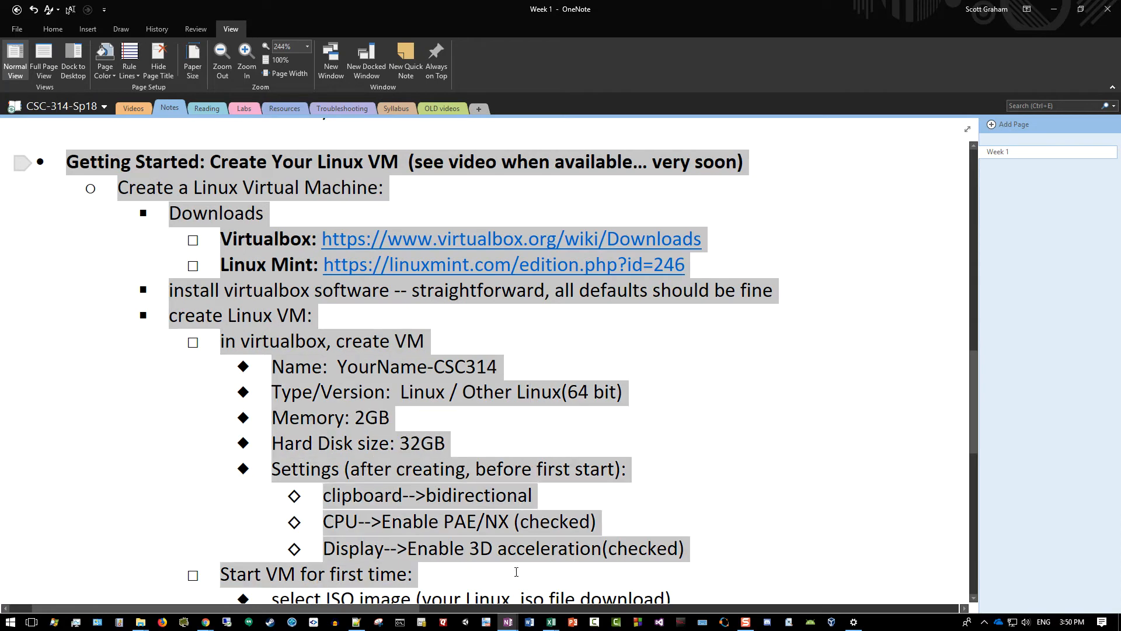
{"action": "left_click", "coordinate": [521, 330]}
Review the list of needed Linux packages and the item on the first assembly language program.
{"action": "scroll", "coordinate": [521, 330], "scroll_direction": "down", "scroll_amount": 9}
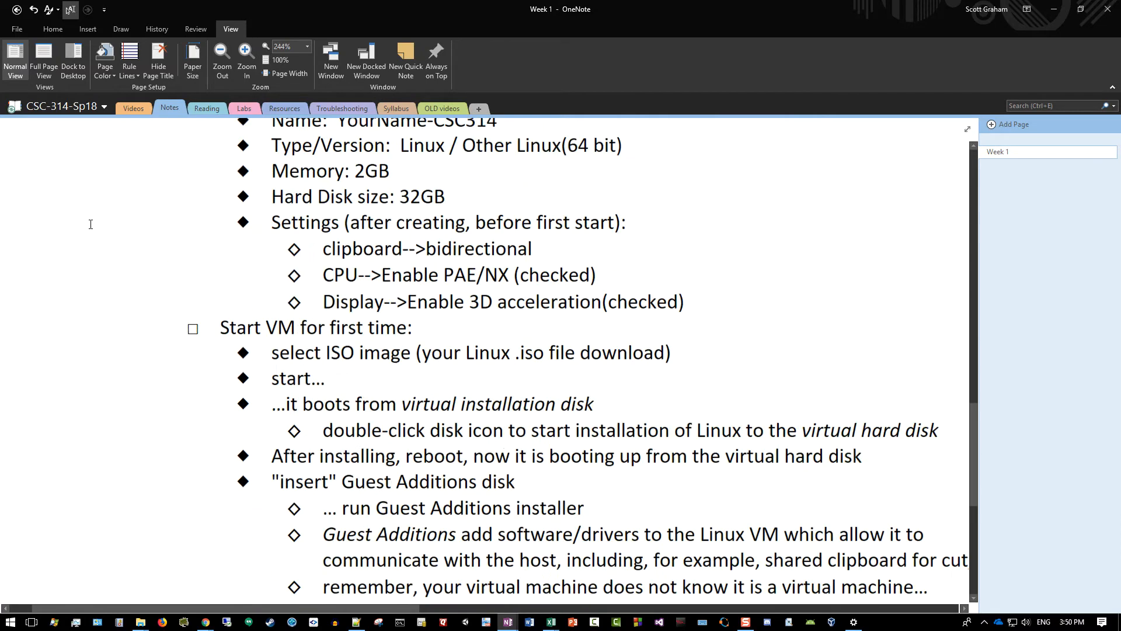
{"action": "mouse_move", "coordinate": [118, 345]}
{"action": "left_mouse_down"}
{"action": "mouse_move", "coordinate": [409, 341]}
{"action": "mouse_move", "coordinate": [406, 351]}
{"action": "mouse_move", "coordinate": [122, 348]}
{"action": "left_mouse_up"}
{"action": "left_click", "coordinate": [406, 351]}
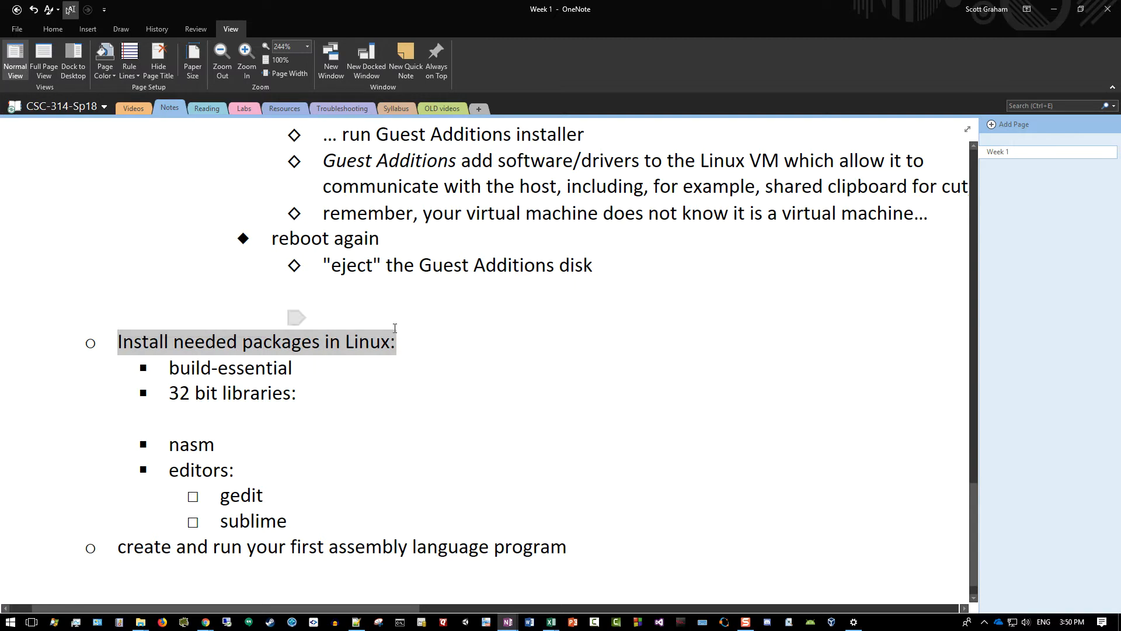
{"action": "left_click", "coordinate": [399, 350]}
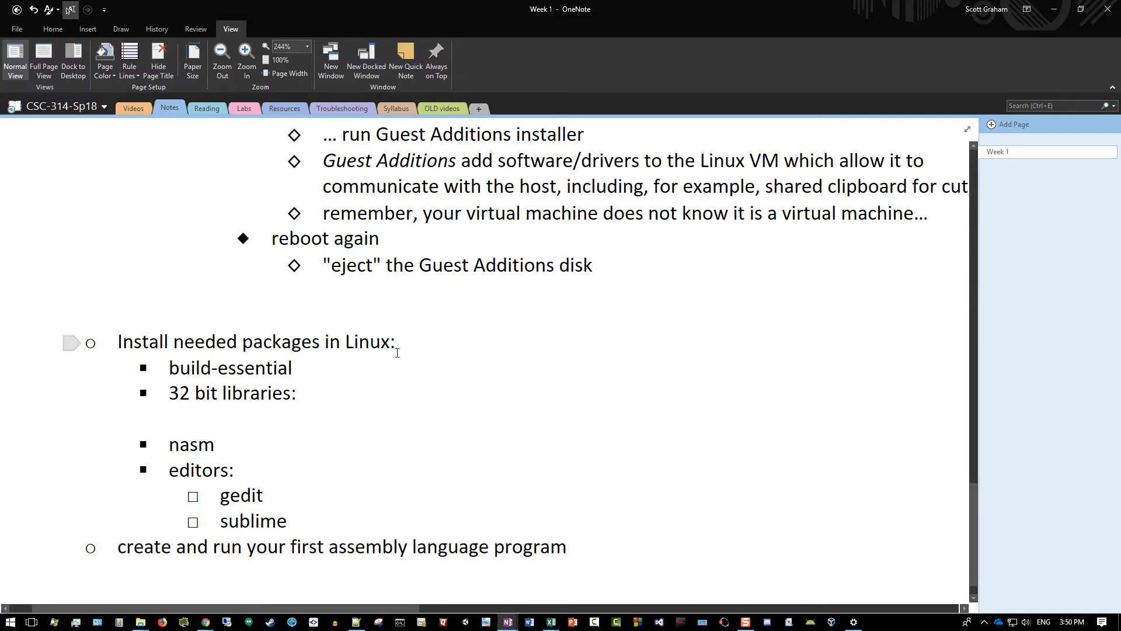
{"action": "scroll", "coordinate": [376, 359], "scroll_direction": "down", "scroll_amount": 1}
{"action": "left_click_drag", "start_coordinate": [117, 515], "coordinate": [581, 516]}
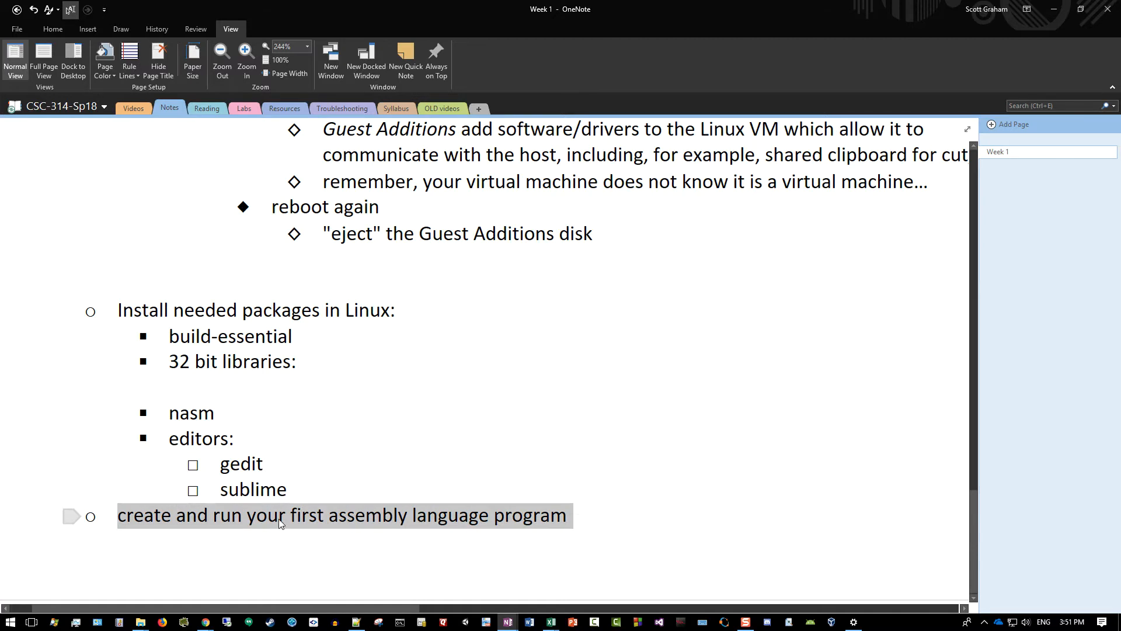
Look over the course structure notes and the heading and downloads of the Getting Started section.
{"action": "scroll", "coordinate": [375, 461], "scroll_direction": "up", "scroll_amount": 15}
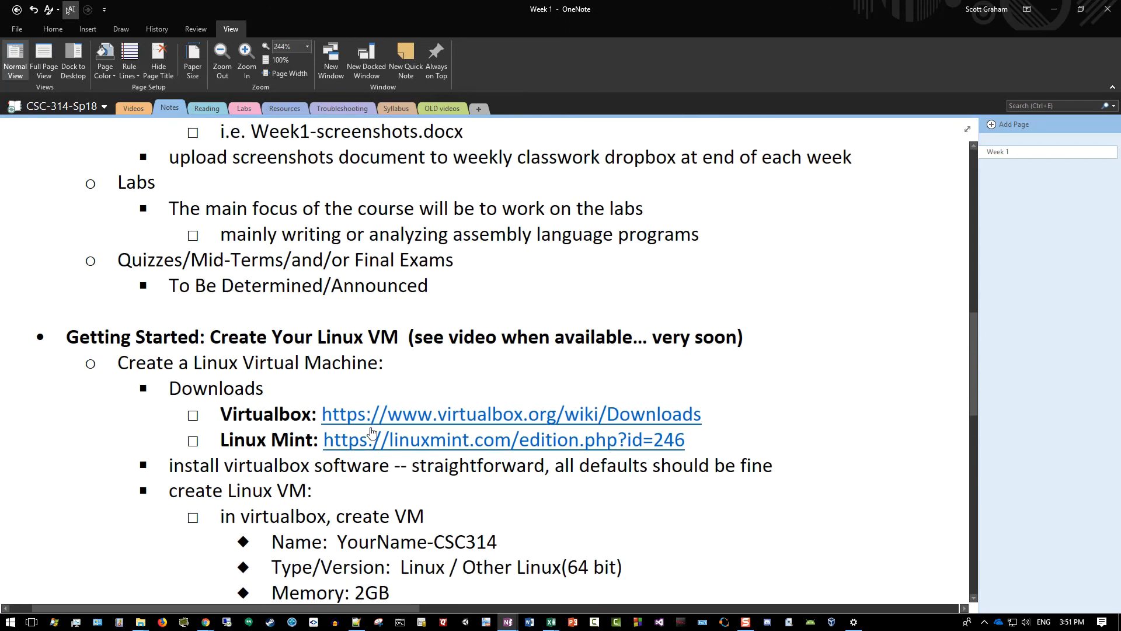
{"action": "scroll", "coordinate": [376, 463], "scroll_direction": "up", "scroll_amount": 10}
{"action": "scroll", "coordinate": [340, 367], "scroll_direction": "down", "scroll_amount": 6}
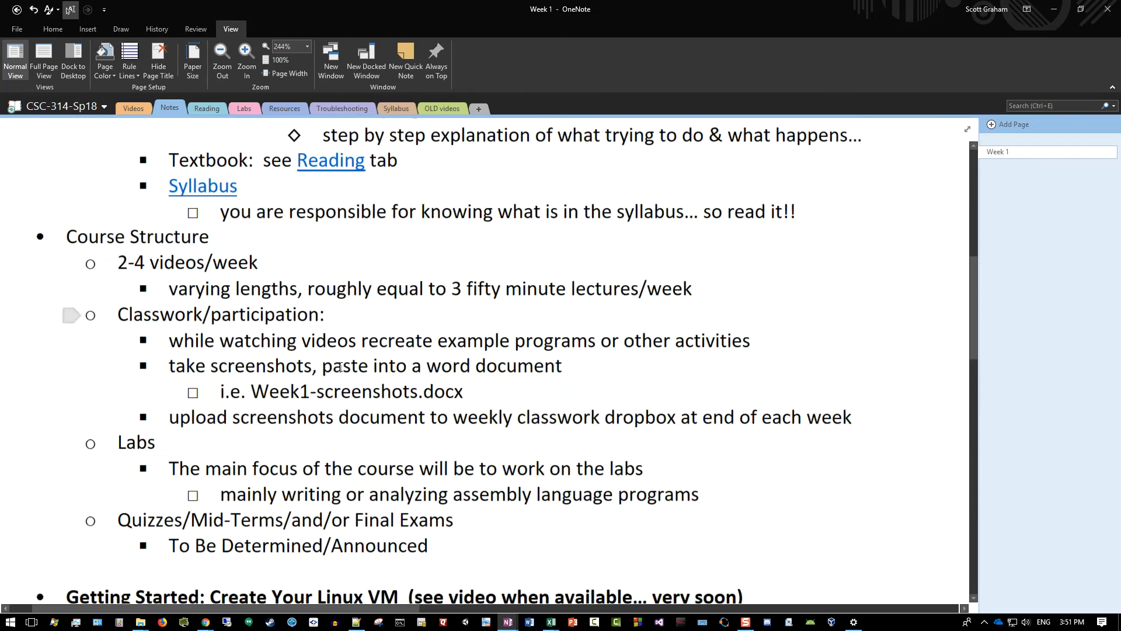
{"action": "scroll", "coordinate": [340, 367], "scroll_direction": "down", "scroll_amount": 3}
{"action": "left_click_drag", "start_coordinate": [70, 441], "coordinate": [750, 441]}
{"action": "left_click", "coordinate": [337, 447]}
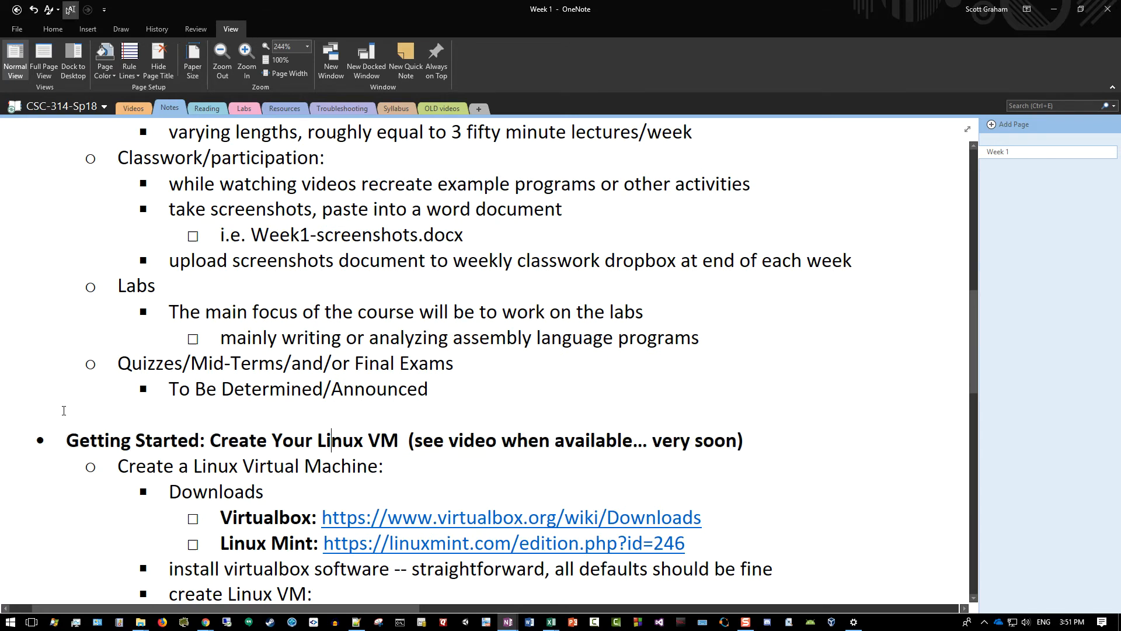
{"action": "scroll", "coordinate": [65, 404], "scroll_direction": "down", "scroll_amount": 9}
{"action": "scroll", "coordinate": [68, 408], "scroll_direction": "up", "scroll_amount": 5}
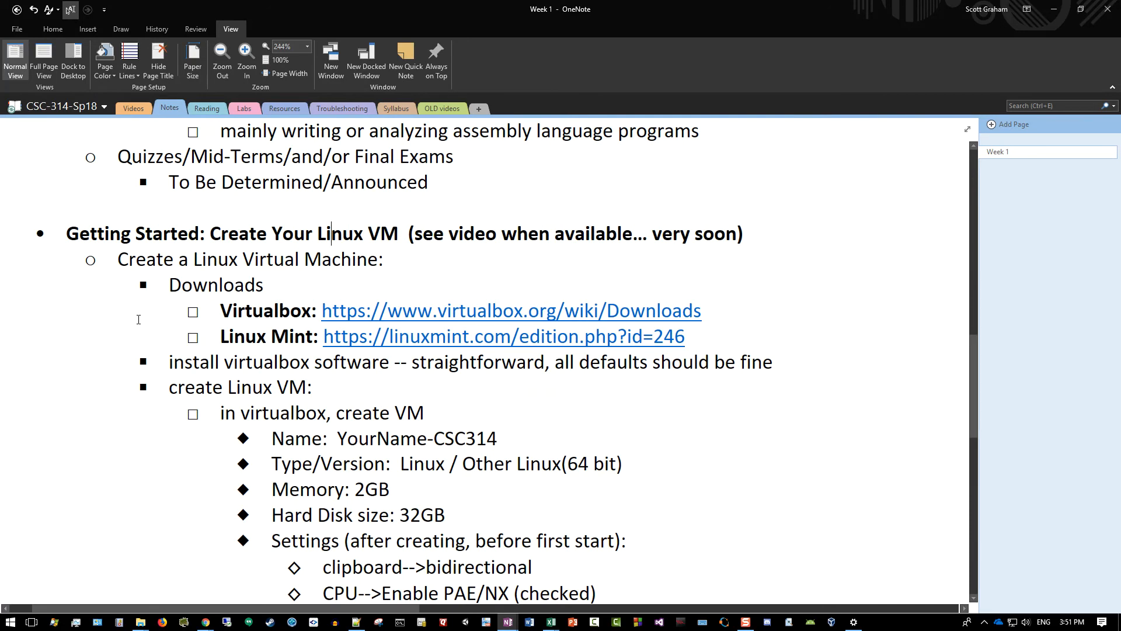
{"action": "scroll", "coordinate": [93, 256], "scroll_direction": "up", "scroll_amount": 8}
{"action": "scroll", "coordinate": [183, 267], "scroll_direction": "down", "scroll_amount": 5}
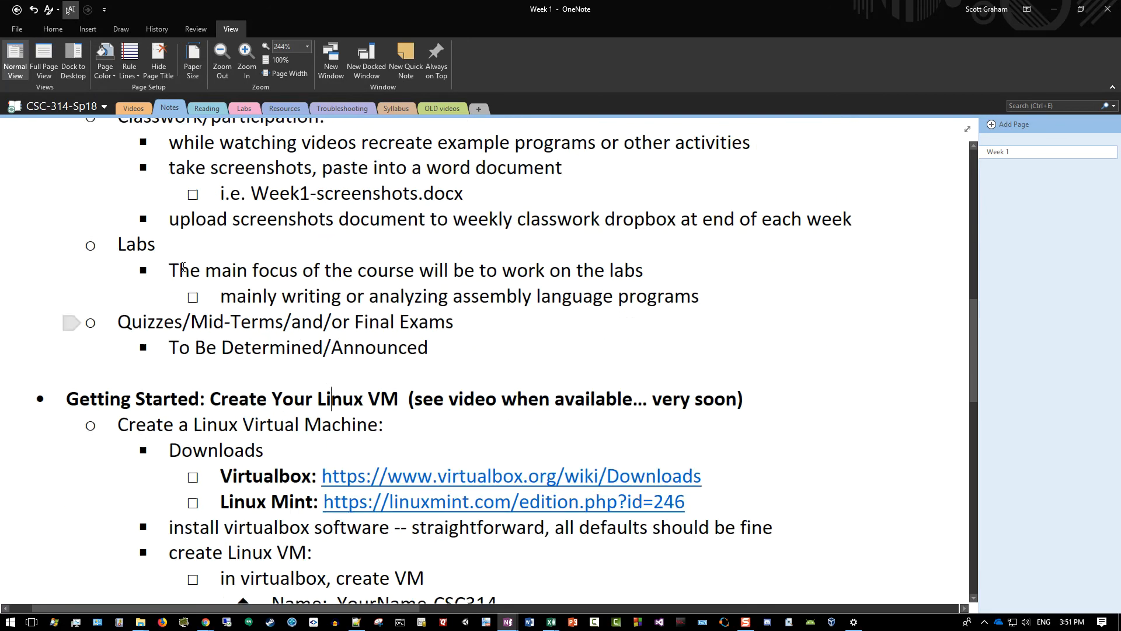
{"action": "scroll", "coordinate": [182, 267], "scroll_direction": "down", "scroll_amount": 4}
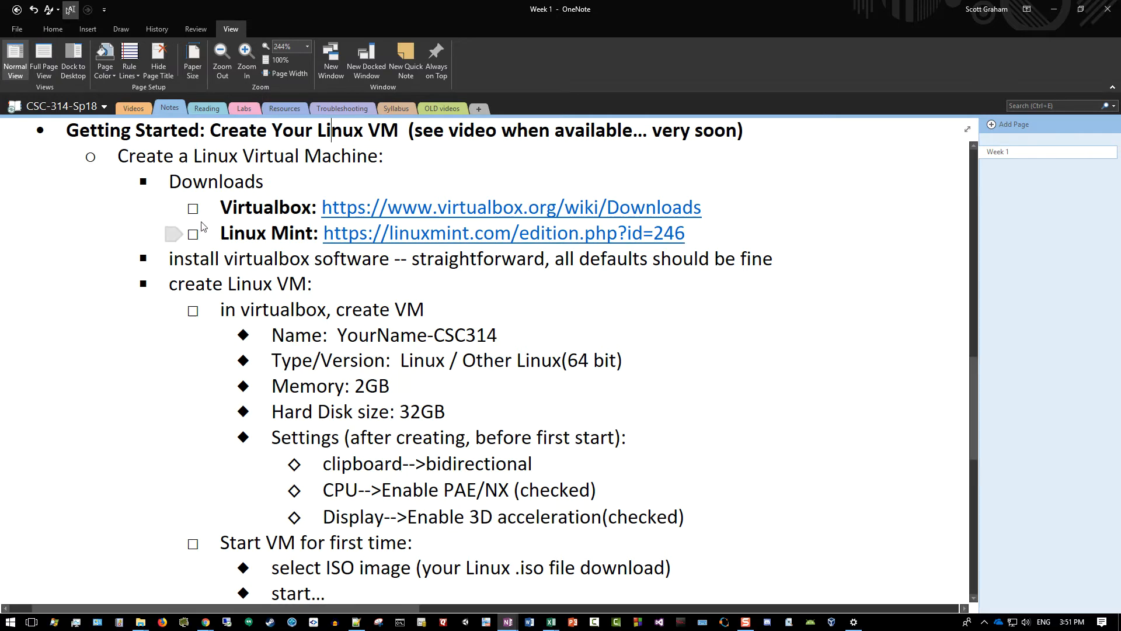
{"action": "scroll", "coordinate": [204, 226], "scroll_direction": "down", "scroll_amount": 3}
{"action": "scroll", "coordinate": [274, 286], "scroll_direction": "up", "scroll_amount": 4}
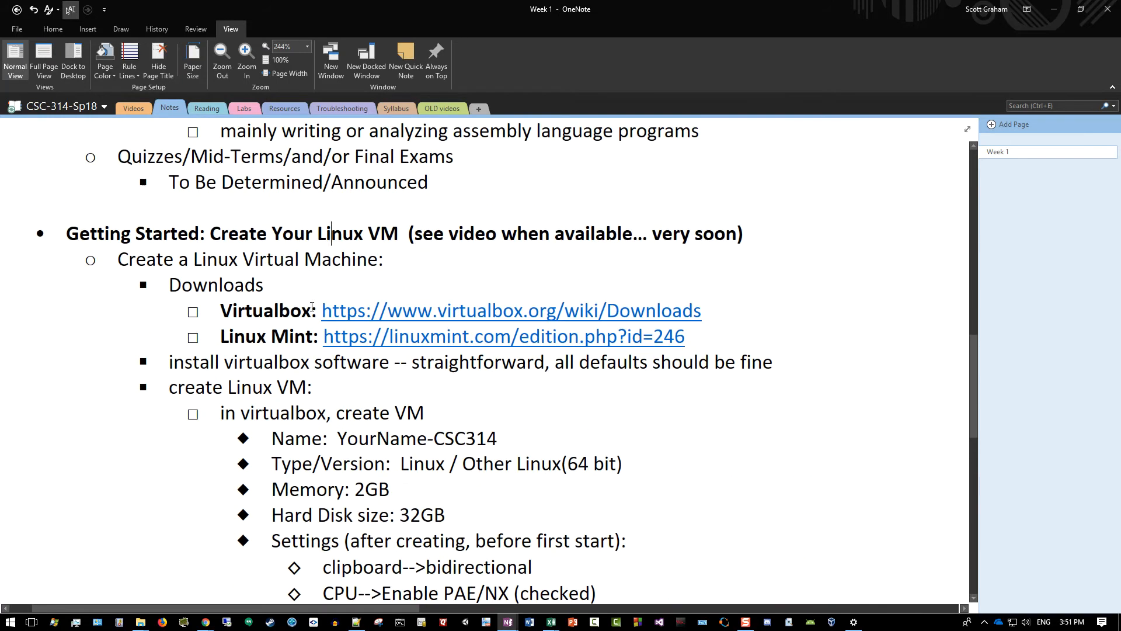
Reread the Linux virtual machine instructions, from the downloads to the Guest Additions items.
{"action": "left_click_drag", "start_coordinate": [72, 233], "coordinate": [343, 534]}
{"action": "left_click", "coordinate": [345, 520]}
{"action": "scroll", "coordinate": [409, 351], "scroll_direction": "down", "scroll_amount": 5}
{"action": "scroll", "coordinate": [413, 365], "scroll_direction": "up", "scroll_amount": 7}
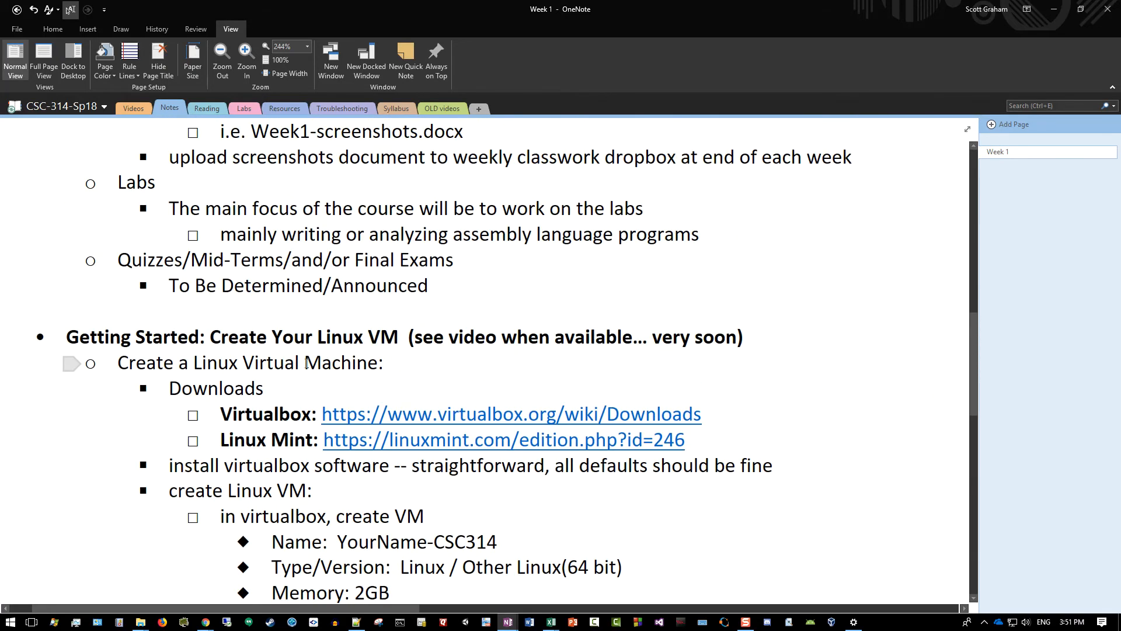
{"action": "left_click_drag", "start_coordinate": [67, 338], "coordinate": [313, 576]}
{"action": "scroll", "coordinate": [244, 429], "scroll_direction": "down", "scroll_amount": 6}
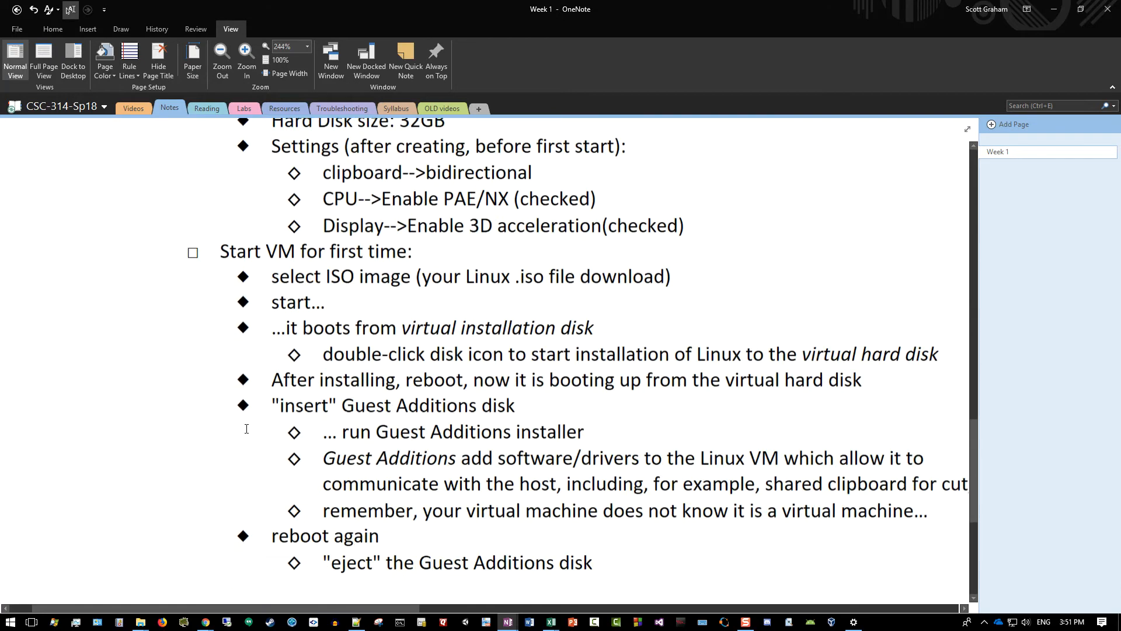
{"action": "scroll", "coordinate": [278, 360], "scroll_direction": "up", "scroll_amount": 4}
{"action": "scroll", "coordinate": [175, 222], "scroll_direction": "up", "scroll_amount": 4}
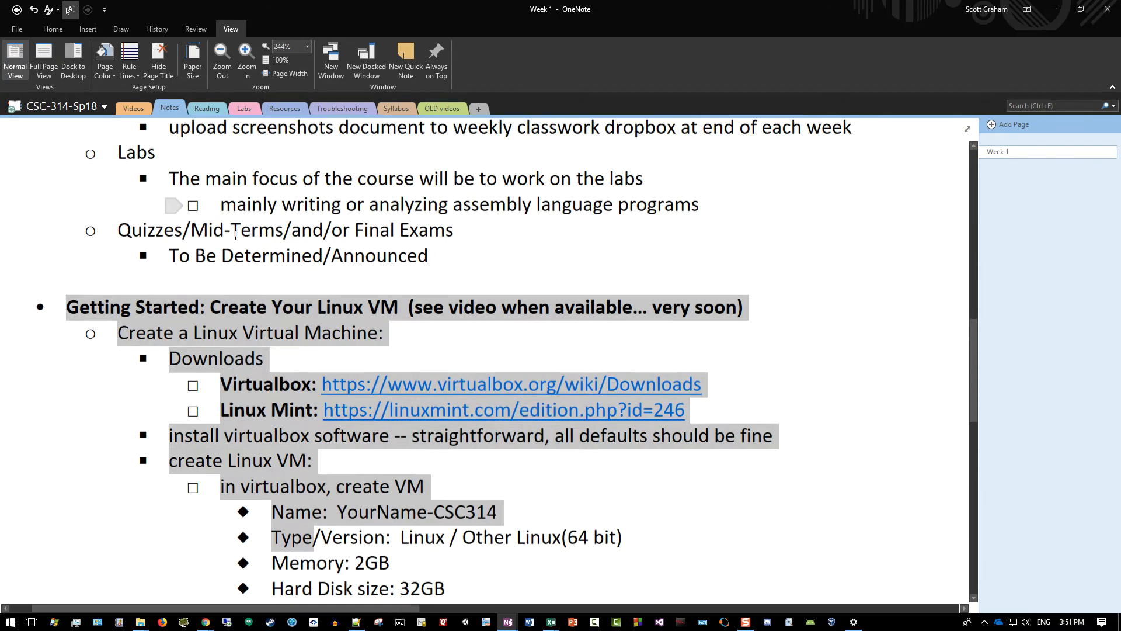
{"action": "left_click", "coordinate": [147, 347]}
{"action": "left_click_drag", "start_coordinate": [66, 338], "coordinate": [313, 515]}
{"action": "left_click", "coordinate": [314, 516]}
Open the VirtualBox downloads page linked in the notes and download the VirtualBox 5.2.4 package for Windows hosts.
{"action": "scroll", "coordinate": [268, 412], "scroll_direction": "down", "scroll_amount": 4}
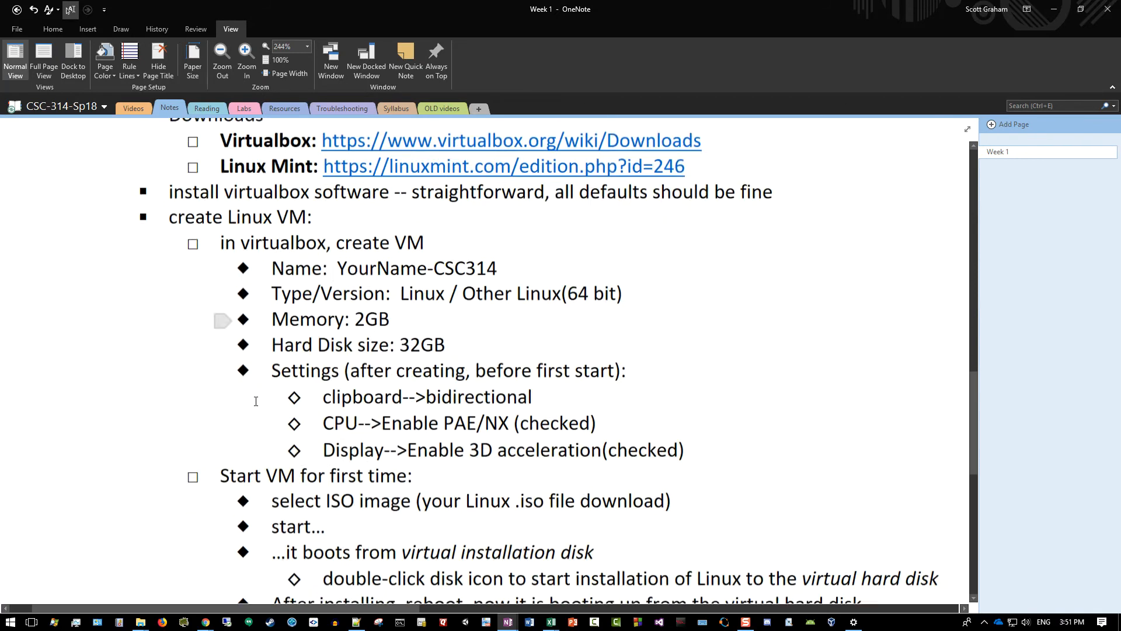
{"action": "scroll", "coordinate": [269, 412], "scroll_direction": "up", "scroll_amount": 1}
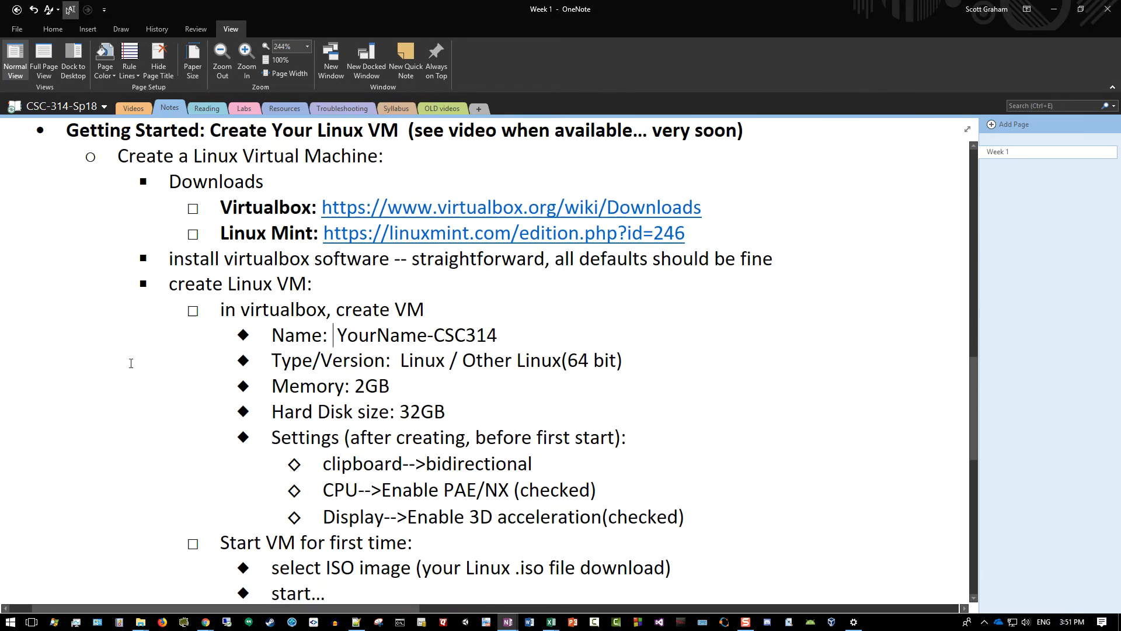
{"action": "left_click", "coordinate": [477, 211]}
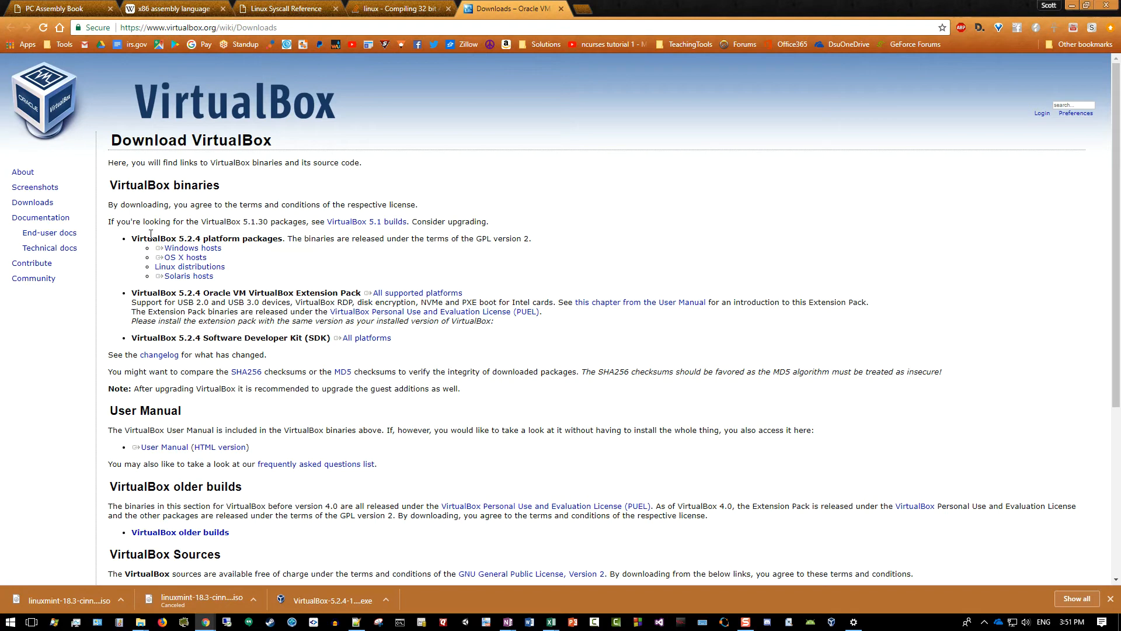
{"action": "left_click_drag", "start_coordinate": [133, 237], "coordinate": [202, 238]}
{"action": "left_click", "coordinate": [209, 235]}
{"action": "left_click_drag", "start_coordinate": [110, 185], "coordinate": [170, 185]}
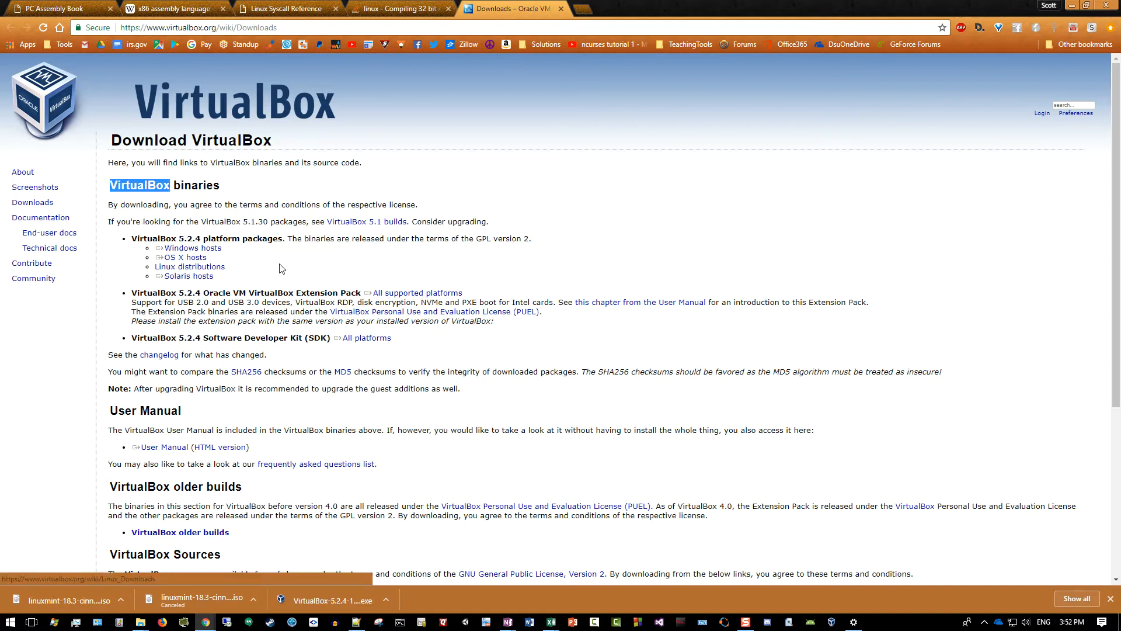
{"action": "left_click", "coordinate": [254, 256]}
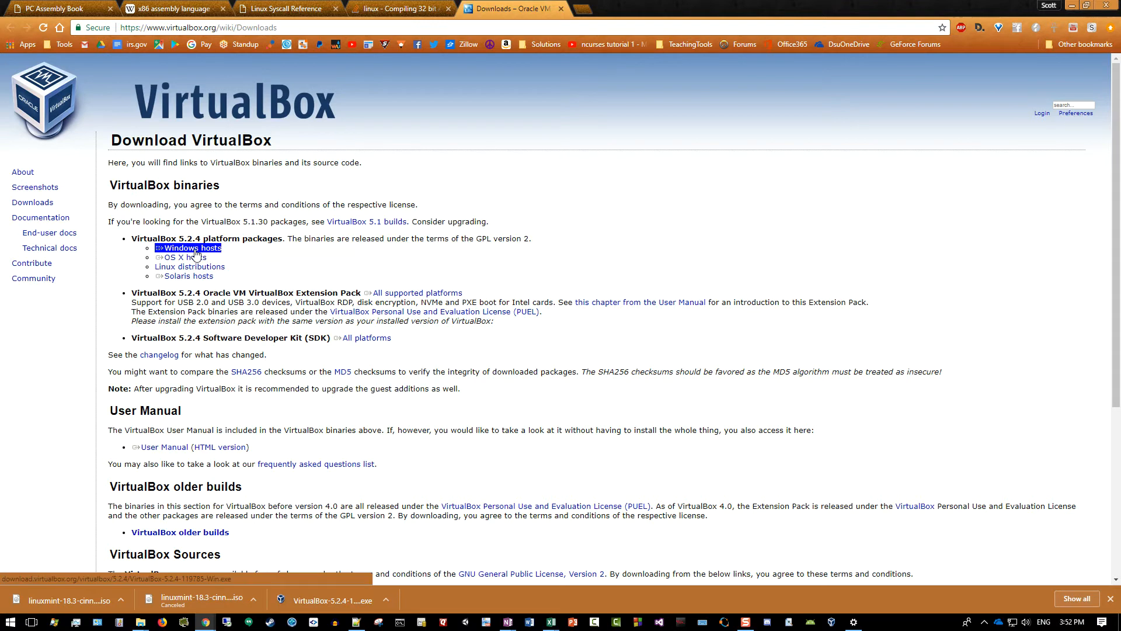
{"action": "left_click", "coordinate": [199, 258]}
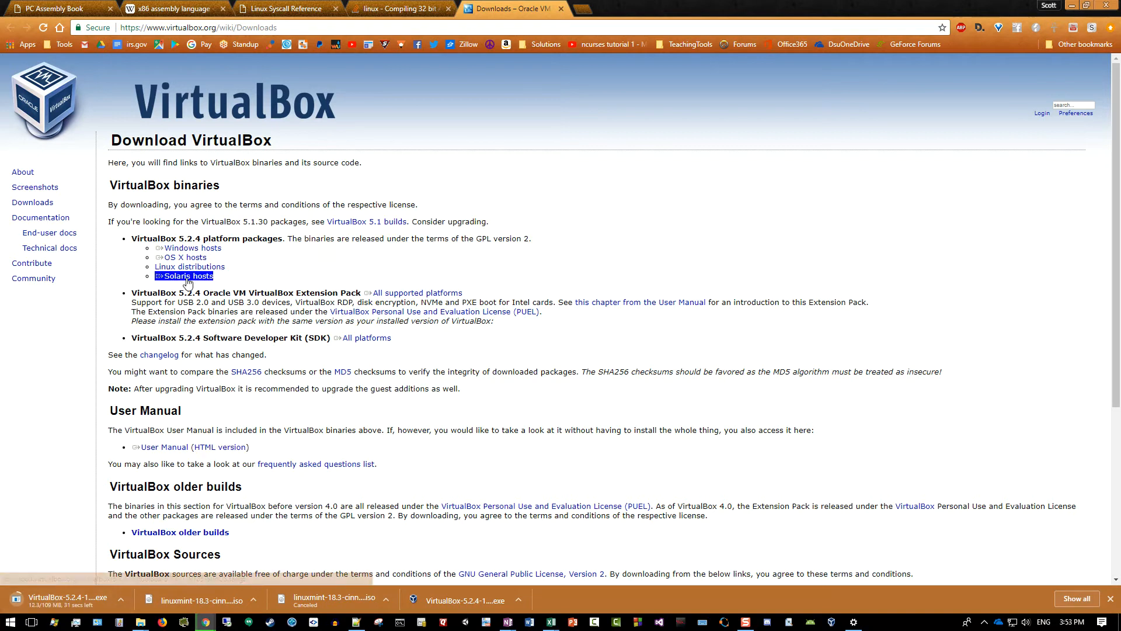
Examine the VirtualBox 5.2.4 platform packages offered for the different host systems.
{"action": "left_click_drag", "start_coordinate": [154, 261], "coordinate": [208, 259]}
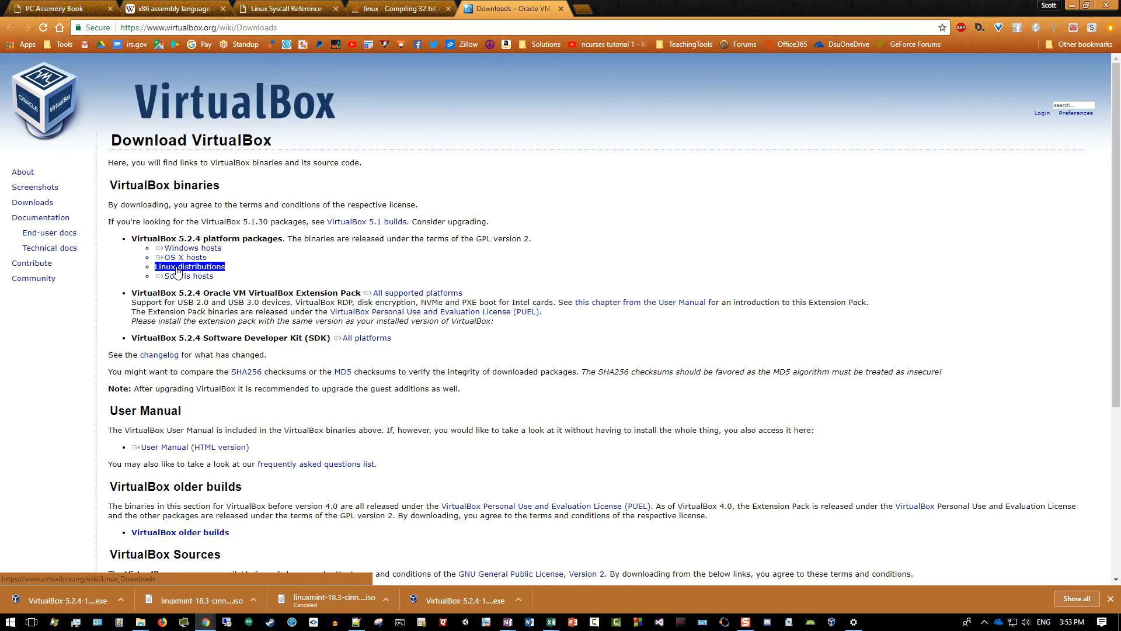
{"action": "left_click", "coordinate": [248, 280]}
{"action": "left_click_drag", "start_coordinate": [245, 267], "coordinate": [120, 261]}
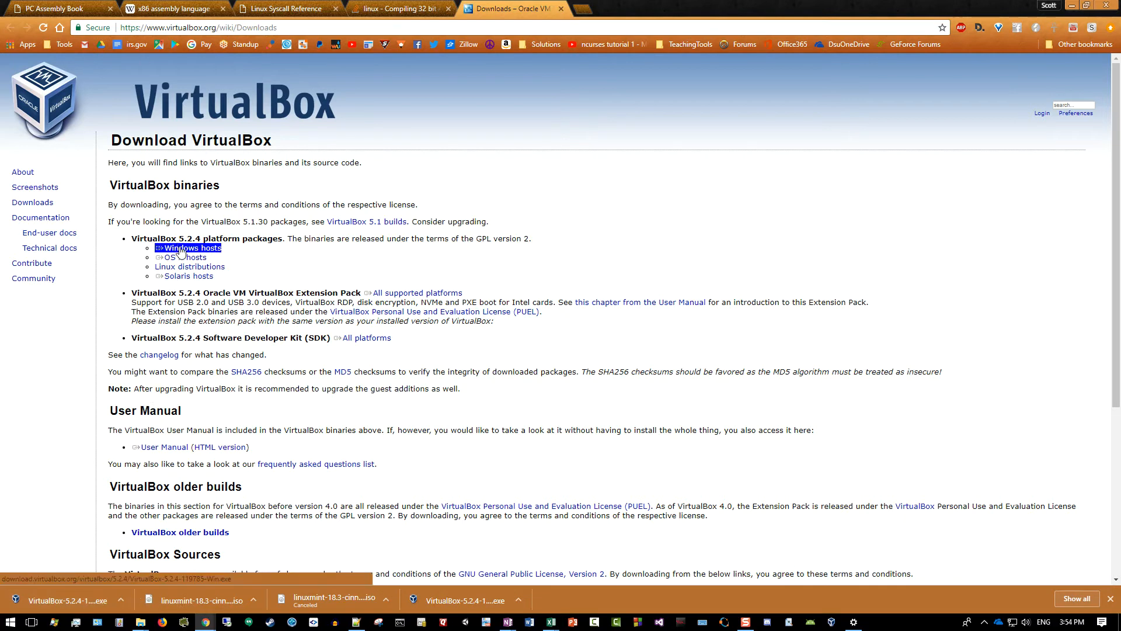
Return to the OneNote notes and open the linked Linux Mint 18.3 "Sylvia" Cinnamon (64-bit) page in the browser.
{"action": "left_click", "coordinate": [1072, 8]}
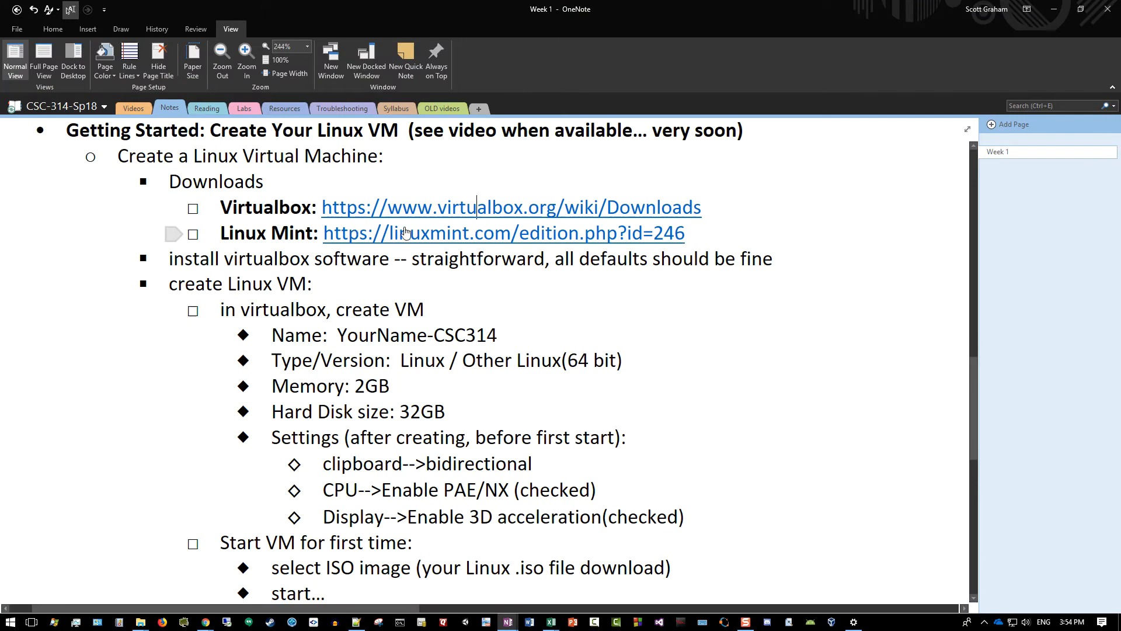
{"action": "left_click", "coordinate": [484, 236]}
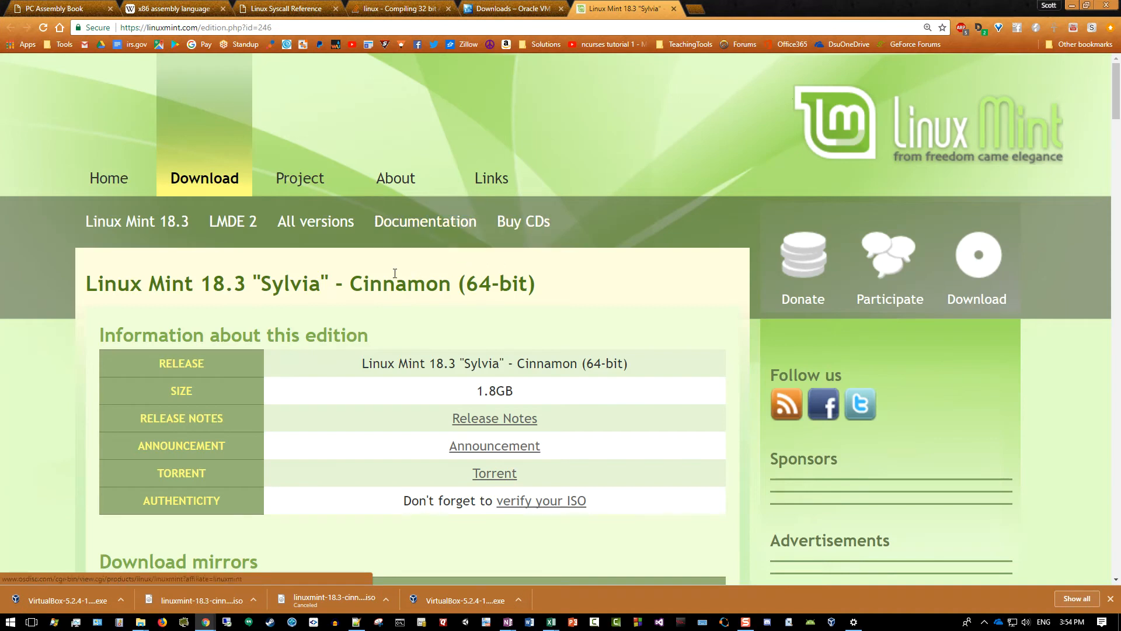
{"action": "left_click_drag", "start_coordinate": [85, 284], "coordinate": [246, 286]}
{"action": "left_click", "coordinate": [240, 285]}
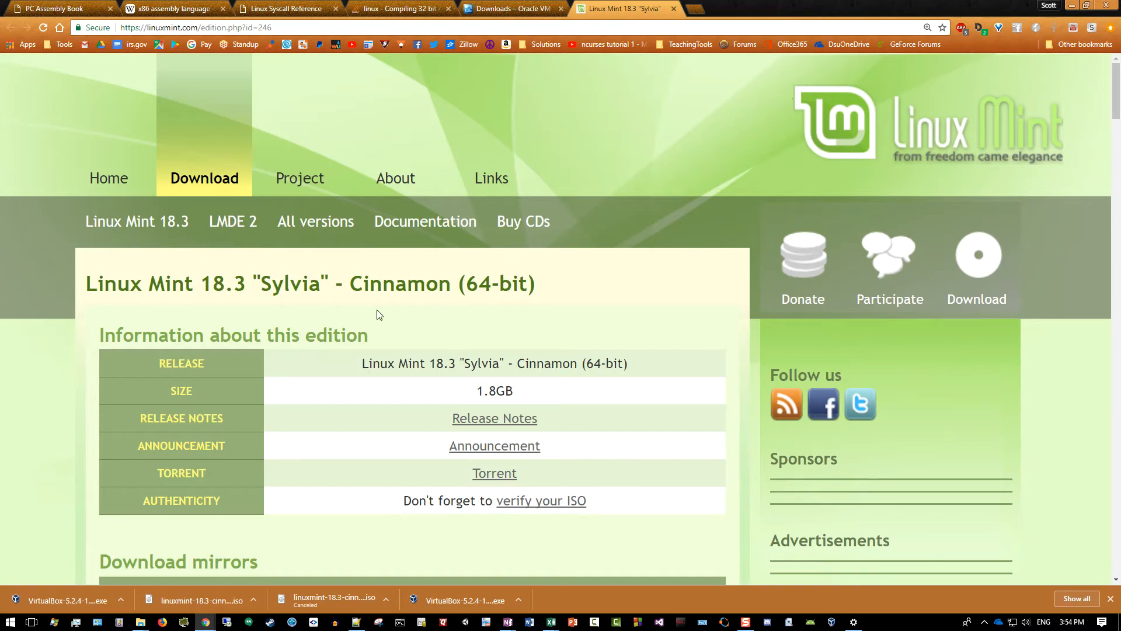
Examine the release name, Cinnamon edition and 64-bit designation in the heading of the Linux Mint 18.3 edition page.
{"action": "scroll", "coordinate": [362, 313], "scroll_direction": "down", "scroll_amount": 3}
{"action": "scroll", "coordinate": [351, 323], "scroll_direction": "up", "scroll_amount": 1}
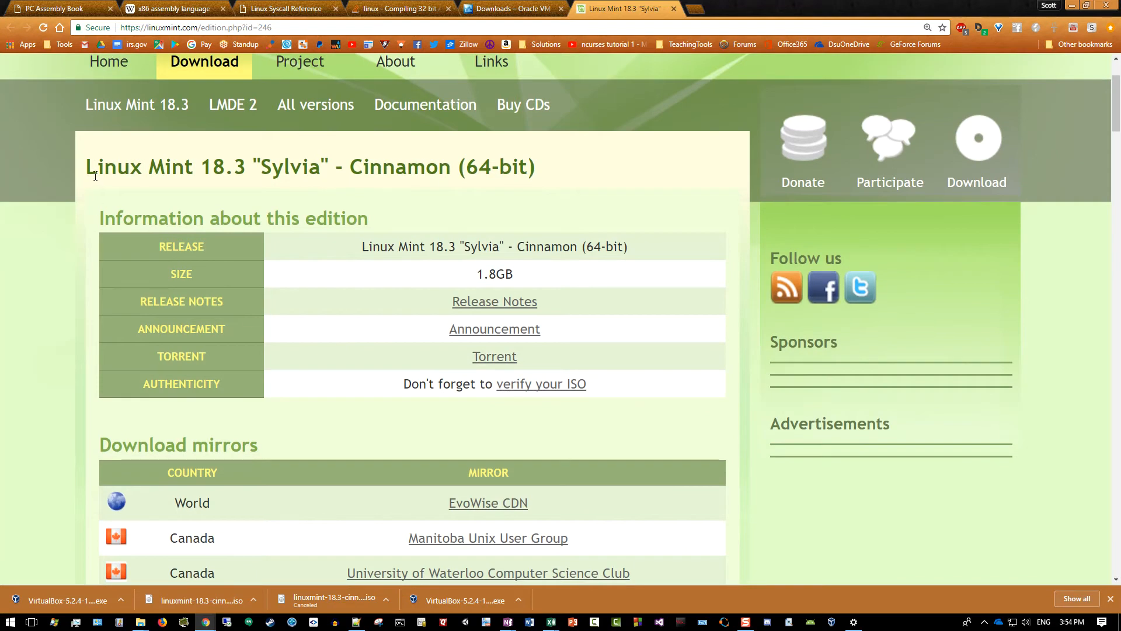
{"action": "left_click_drag", "start_coordinate": [88, 169], "coordinate": [194, 172]}
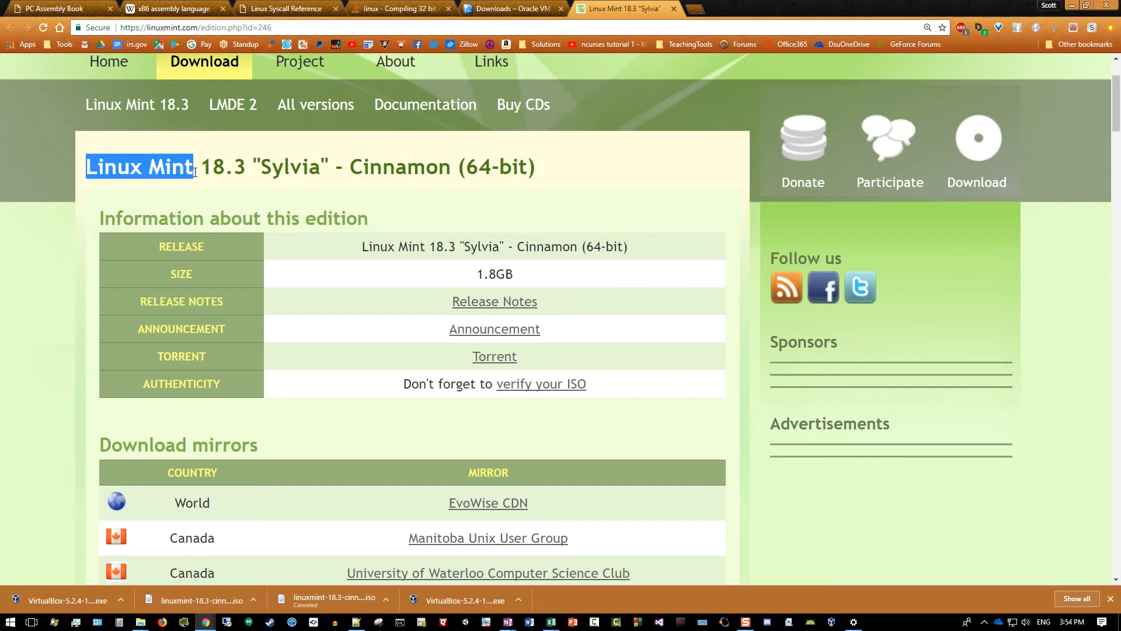
{"action": "left_click", "coordinate": [208, 177]}
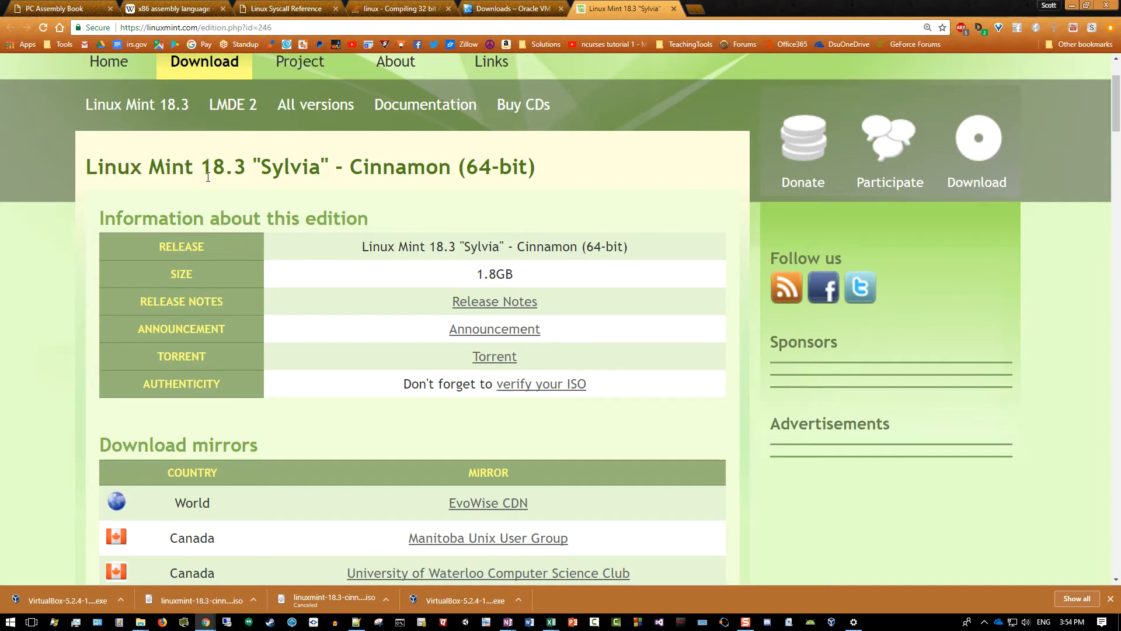
{"action": "left_click_drag", "start_coordinate": [86, 167], "coordinate": [538, 168]}
{"action": "left_click", "coordinate": [527, 191]}
{"action": "left_click_drag", "start_coordinate": [95, 167], "coordinate": [467, 159]}
{"action": "double_click", "coordinate": [411, 168]}
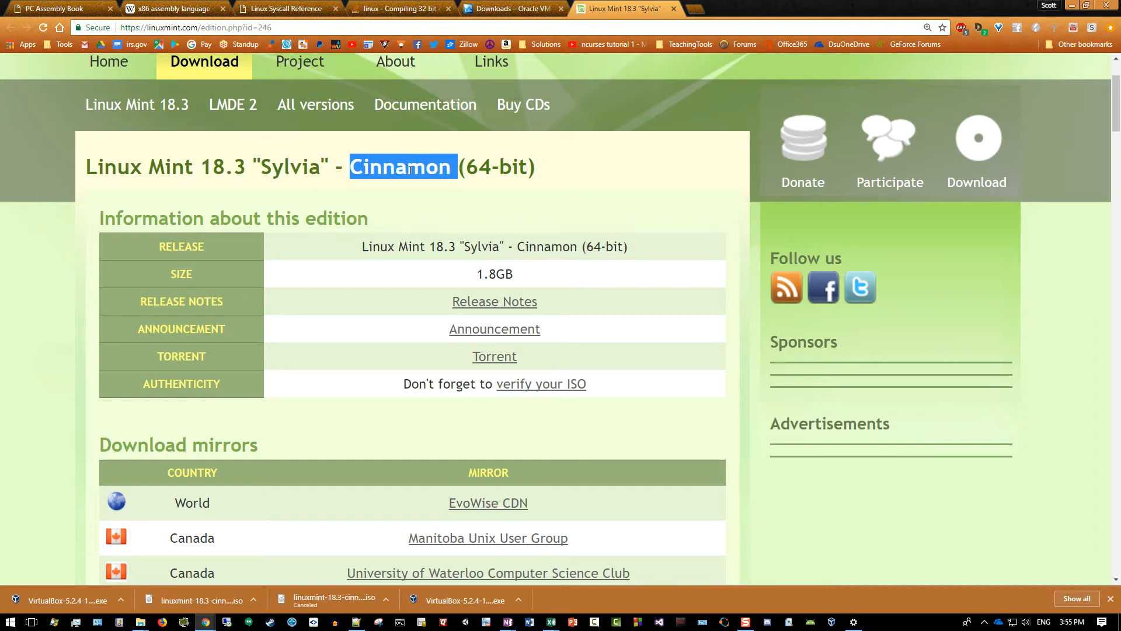
{"action": "left_click", "coordinate": [480, 163]}
{"action": "left_click_drag", "start_coordinate": [467, 170], "coordinate": [230, 80]}
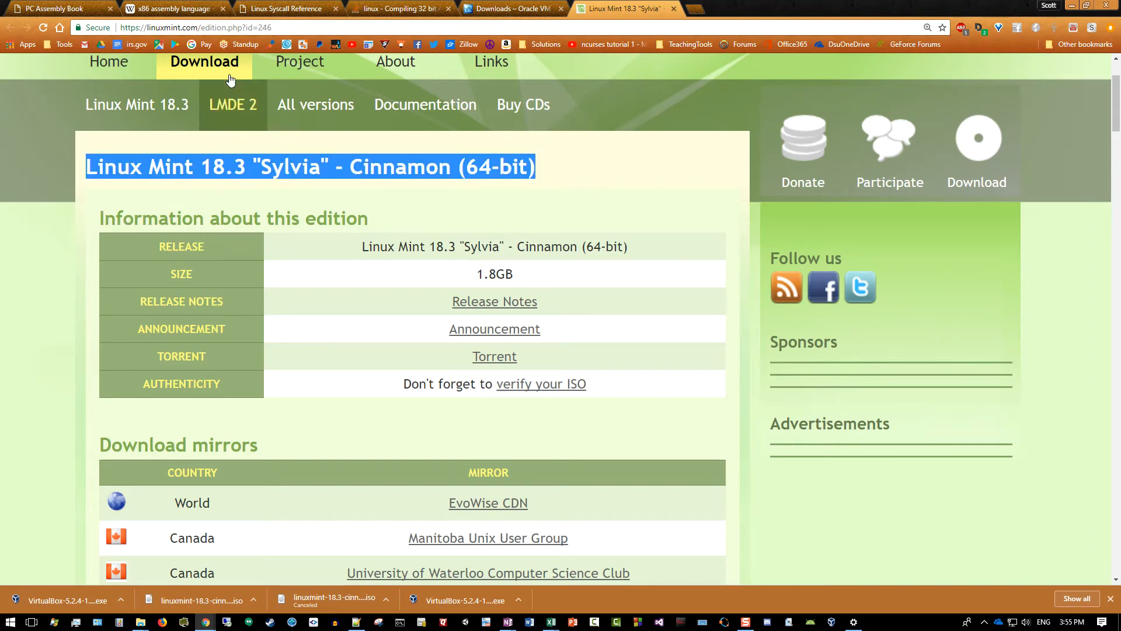
Check the Cinnamon 64-bit link on the general Linux Mint download page and return to the 18.3 Cinnamon edition page.
{"action": "left_click", "coordinate": [231, 78]}
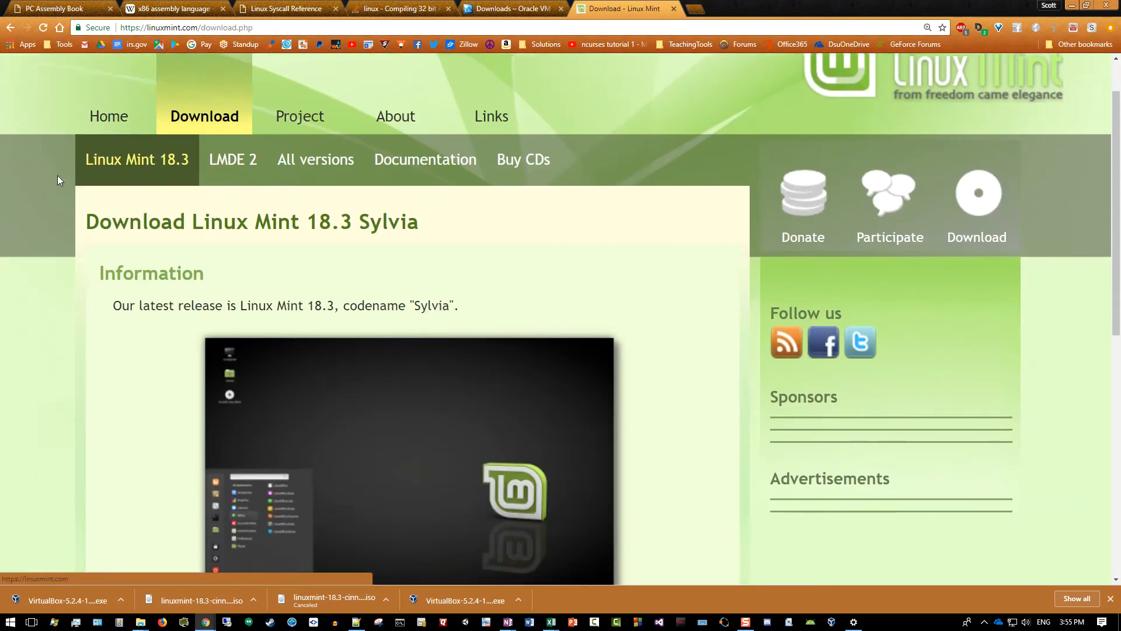
{"action": "scroll", "coordinate": [57, 176], "scroll_direction": "down", "scroll_amount": 8}
{"action": "scroll", "coordinate": [48, 191], "scroll_direction": "down", "scroll_amount": 1}
{"action": "double_click", "coordinate": [166, 301]}
{"action": "left_click_drag", "start_coordinate": [277, 303], "coordinate": [328, 308]}
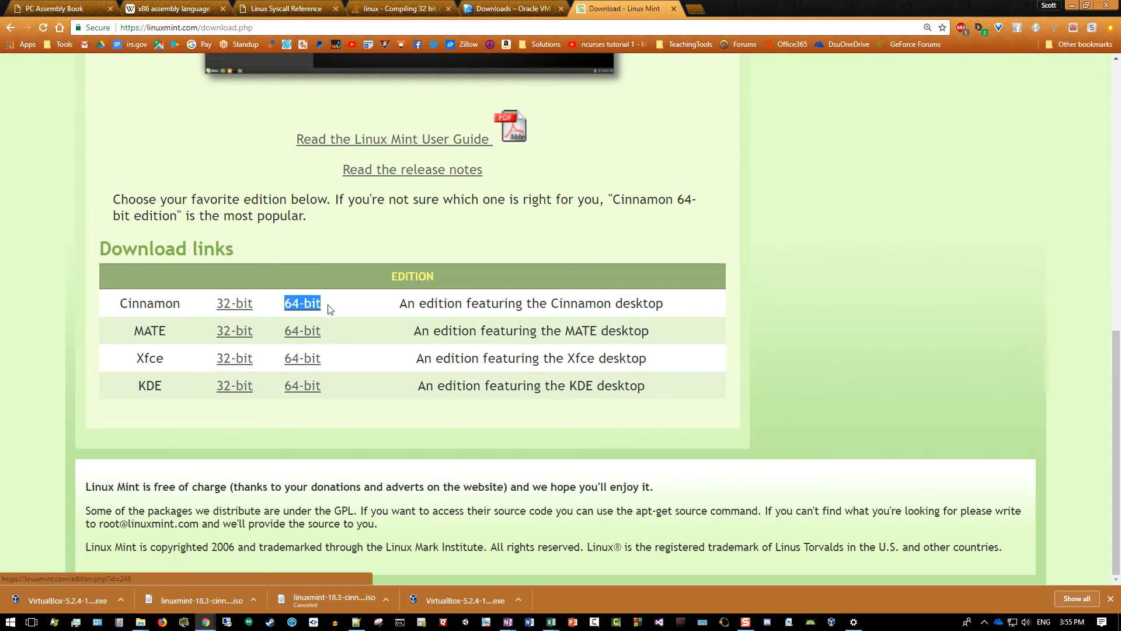
{"action": "left_click", "coordinate": [366, 300]}
{"action": "scroll", "coordinate": [368, 295], "scroll_direction": "up", "scroll_amount": 7}
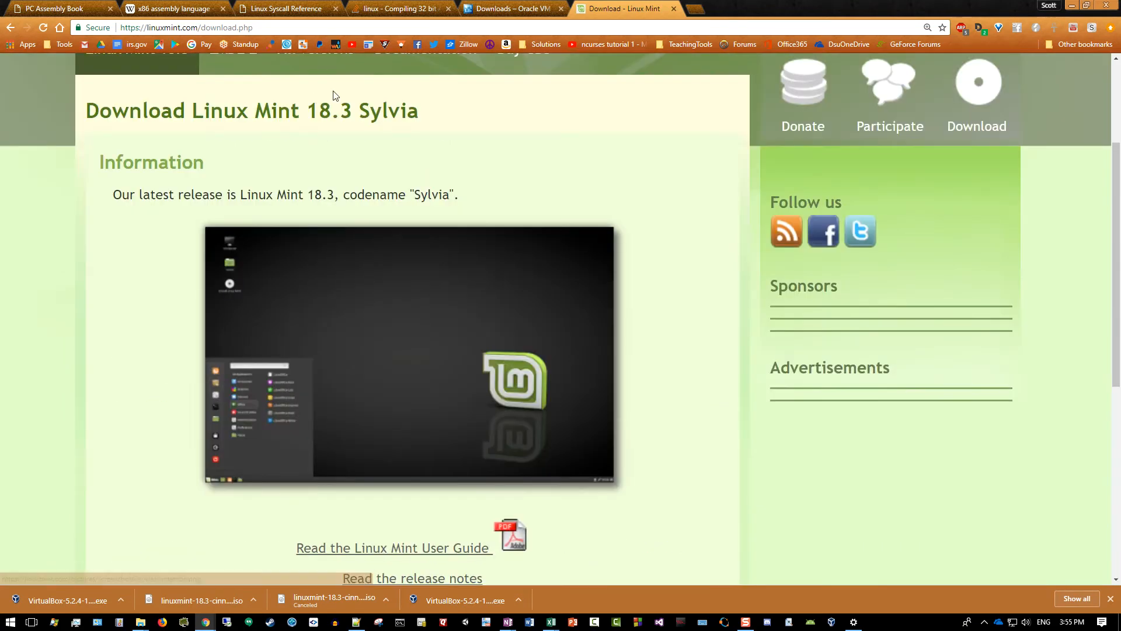
{"action": "left_click_drag", "start_coordinate": [305, 111], "coordinate": [425, 114]}
{"action": "left_click", "coordinate": [425, 114]}
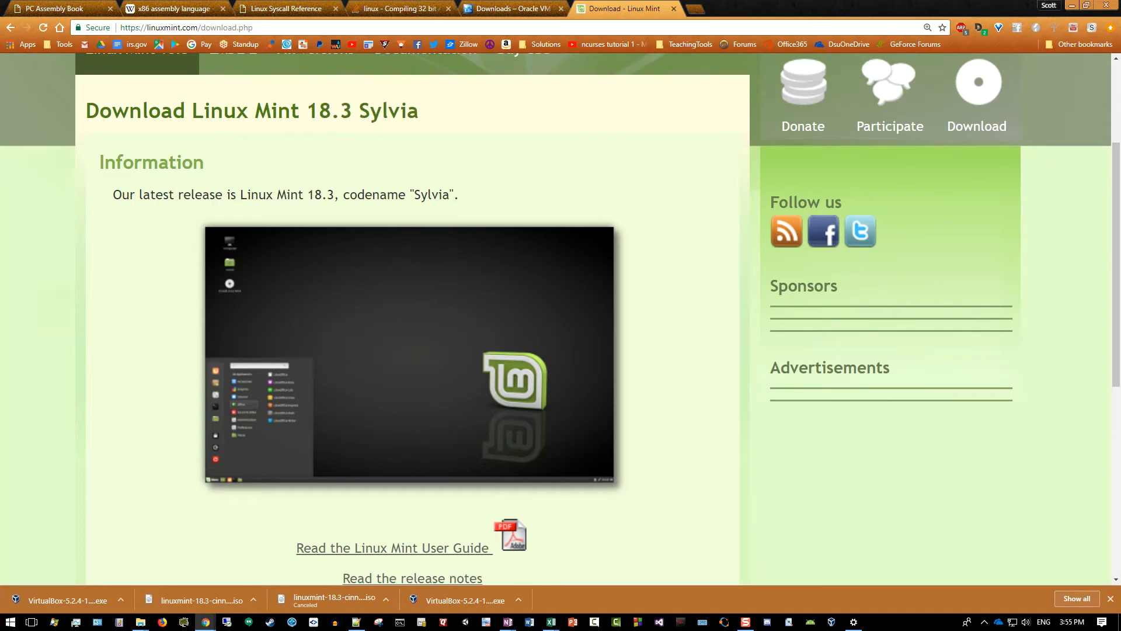
{"action": "left_click", "coordinate": [11, 28]}
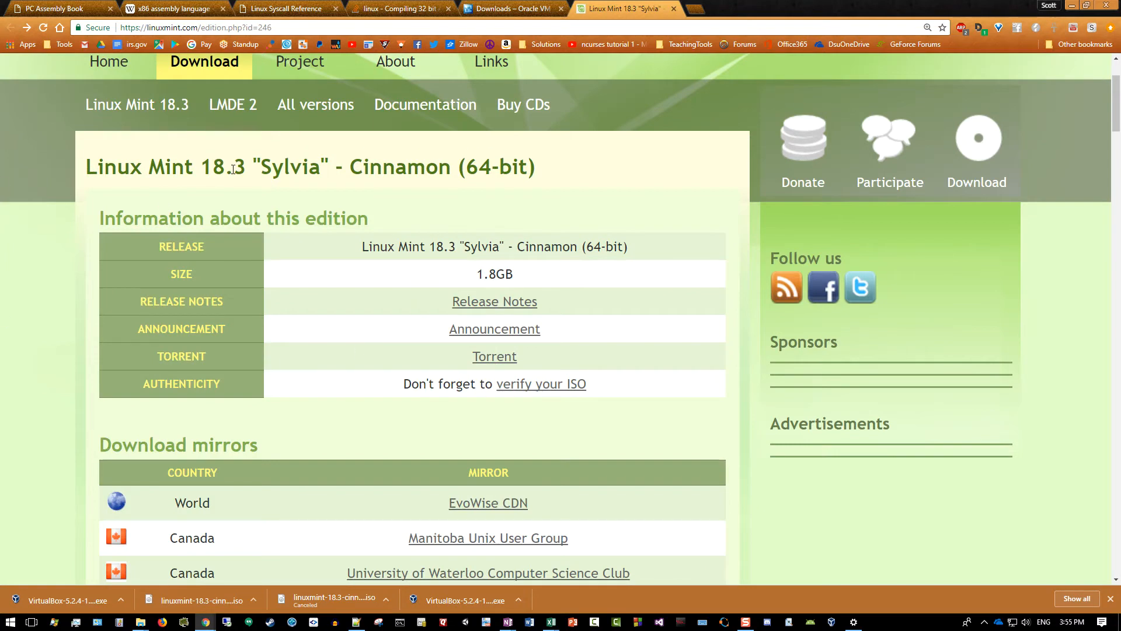
{"action": "mouse_move", "coordinate": [234, 170]}
{"action": "left_mouse_down"}
{"action": "mouse_move", "coordinate": [202, 167]}
{"action": "mouse_move", "coordinate": [246, 170]}
{"action": "left_mouse_up"}
{"action": "left_click", "coordinate": [114, 132]}
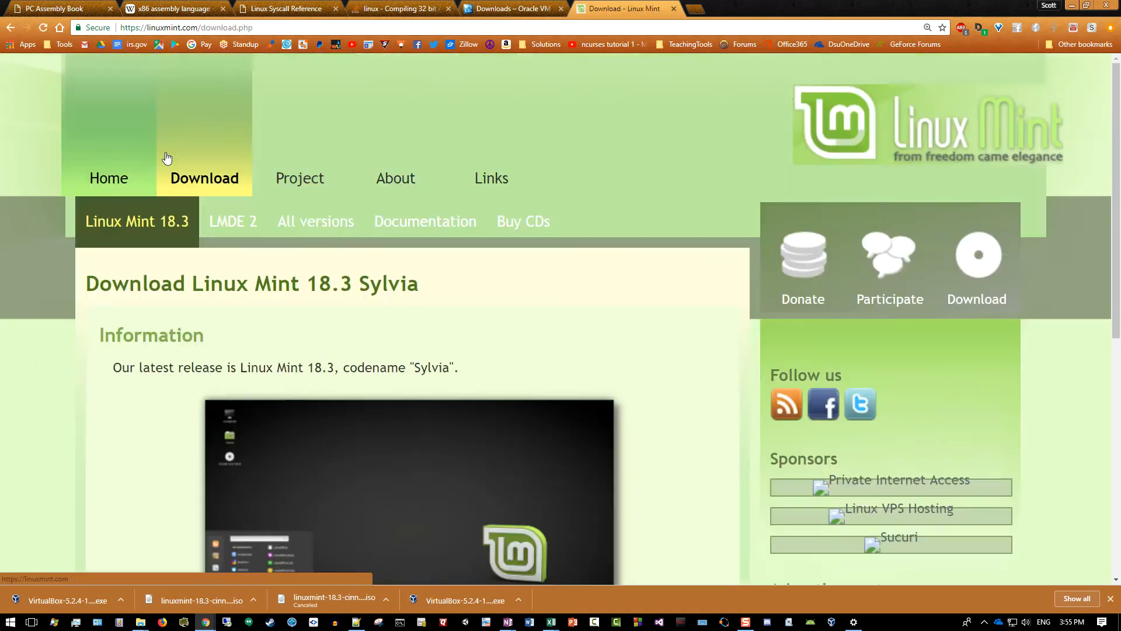
{"action": "left_click", "coordinate": [10, 28]}
Reread the full edition title on the Linux Mint page, focusing on the 64-bit part.
{"action": "left_click_drag", "start_coordinate": [451, 168], "coordinate": [535, 169]}
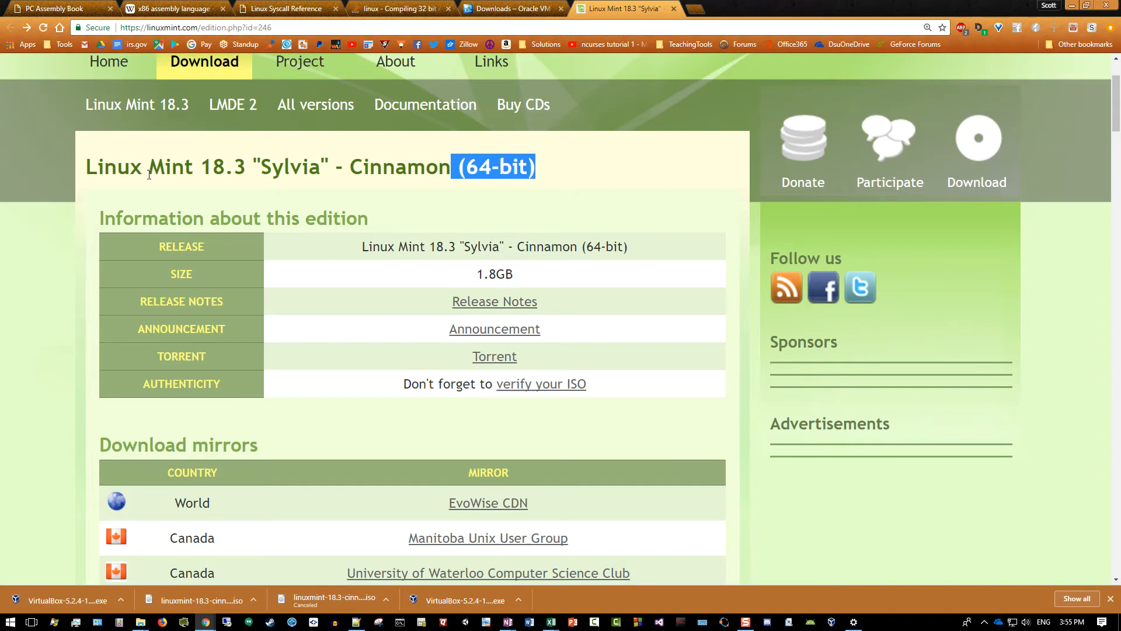
{"action": "left_click_drag", "start_coordinate": [83, 169], "coordinate": [552, 171]}
{"action": "left_click", "coordinate": [552, 170]}
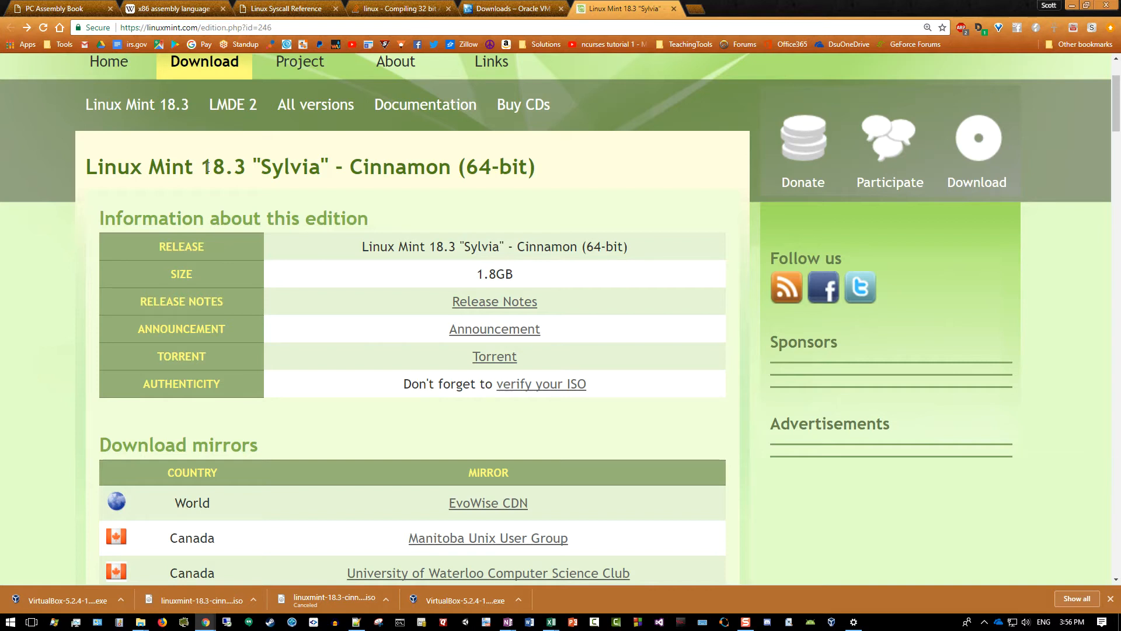
{"action": "left_click_drag", "start_coordinate": [217, 168], "coordinate": [92, 170]}
{"action": "left_click", "coordinate": [556, 170]}
{"action": "left_click", "coordinate": [94, 170]}
{"action": "left_click_drag", "start_coordinate": [465, 163], "coordinate": [528, 167]}
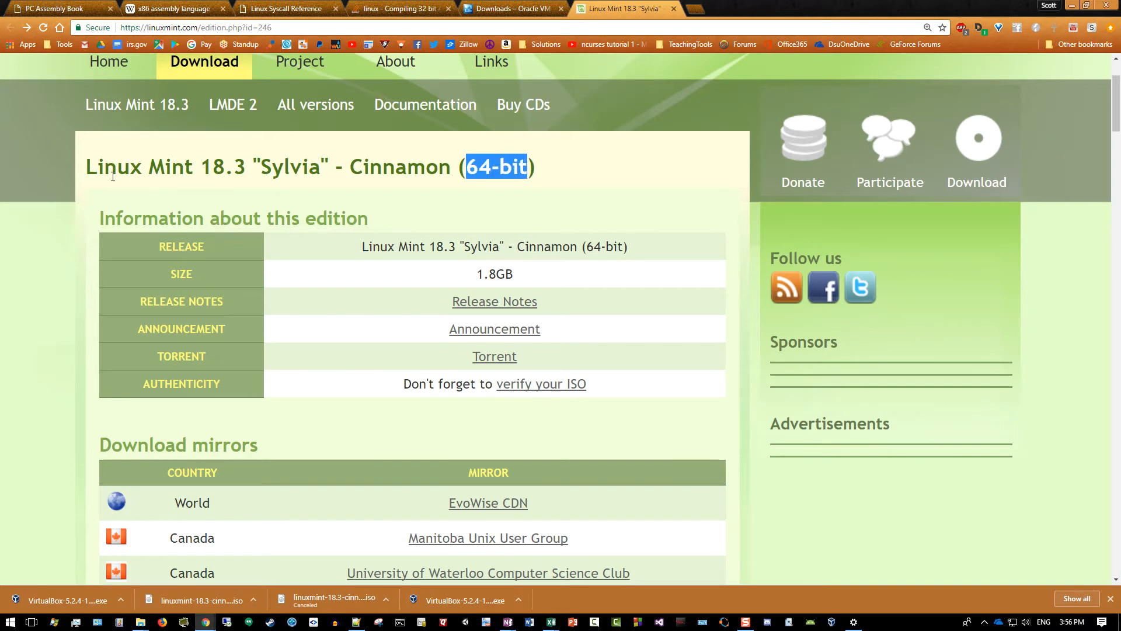
{"action": "left_click_drag", "start_coordinate": [82, 175], "coordinate": [98, 174]}
{"action": "left_click", "coordinate": [426, 171]}
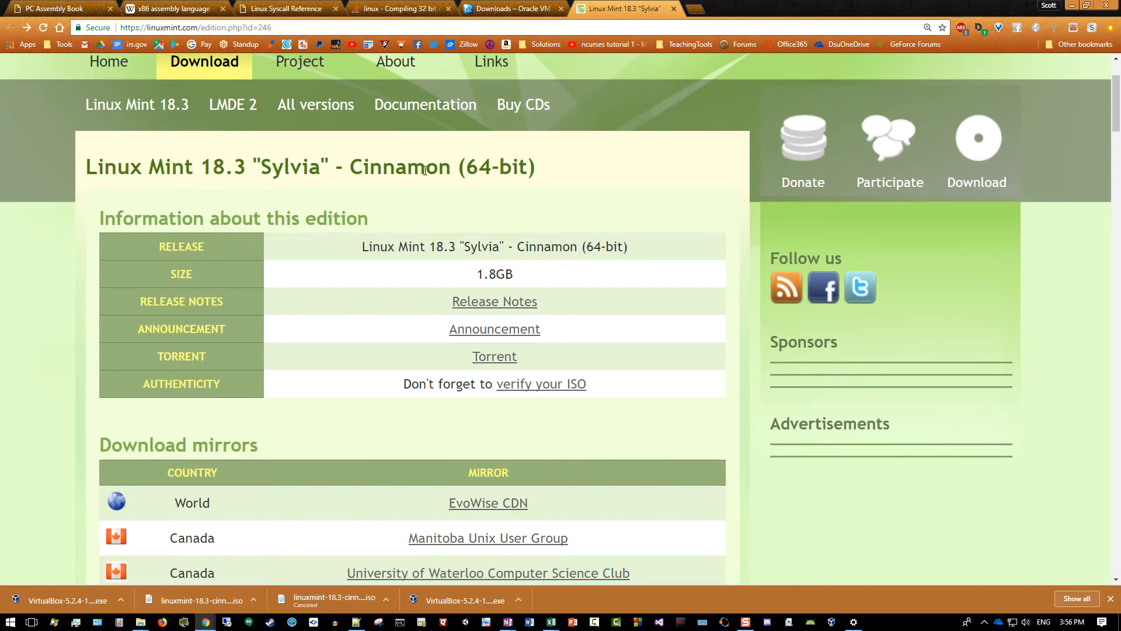
Examine the torrent option and the list of download mirrors for the Linux Mint edition.
{"action": "scroll", "coordinate": [335, 173], "scroll_direction": "down", "scroll_amount": 1}
{"action": "scroll", "coordinate": [368, 168], "scroll_direction": "up", "scroll_amount": 2}
{"action": "scroll", "coordinate": [368, 171], "scroll_direction": "down", "scroll_amount": 5}
{"action": "scroll", "coordinate": [368, 171], "scroll_direction": "down", "scroll_amount": 5}
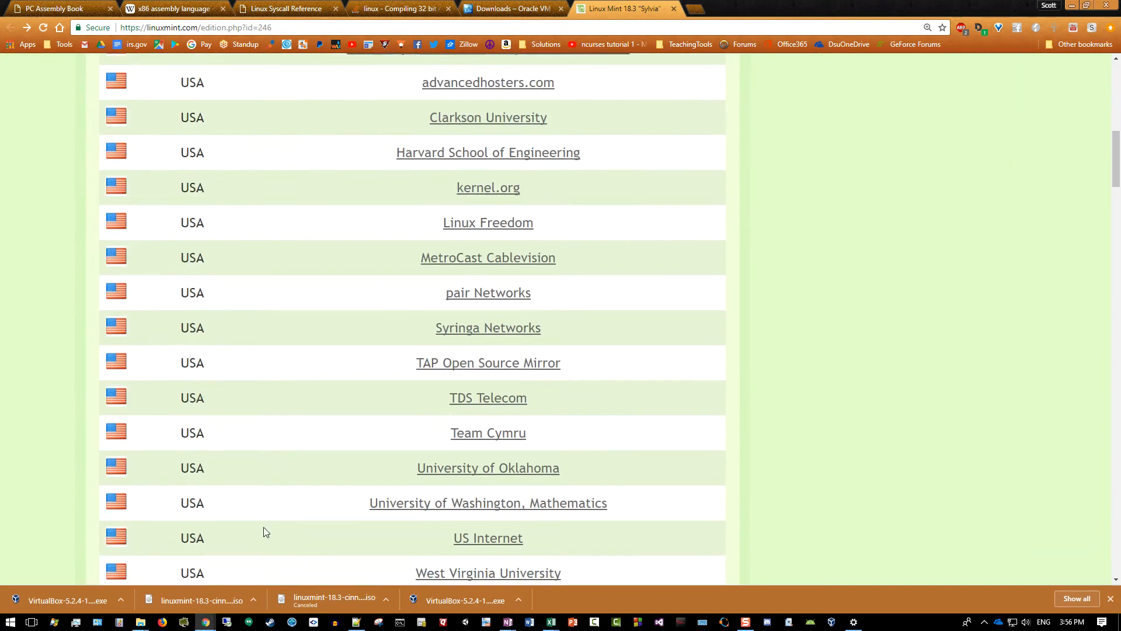
{"action": "scroll", "coordinate": [343, 328], "scroll_direction": "up", "scroll_amount": 5}
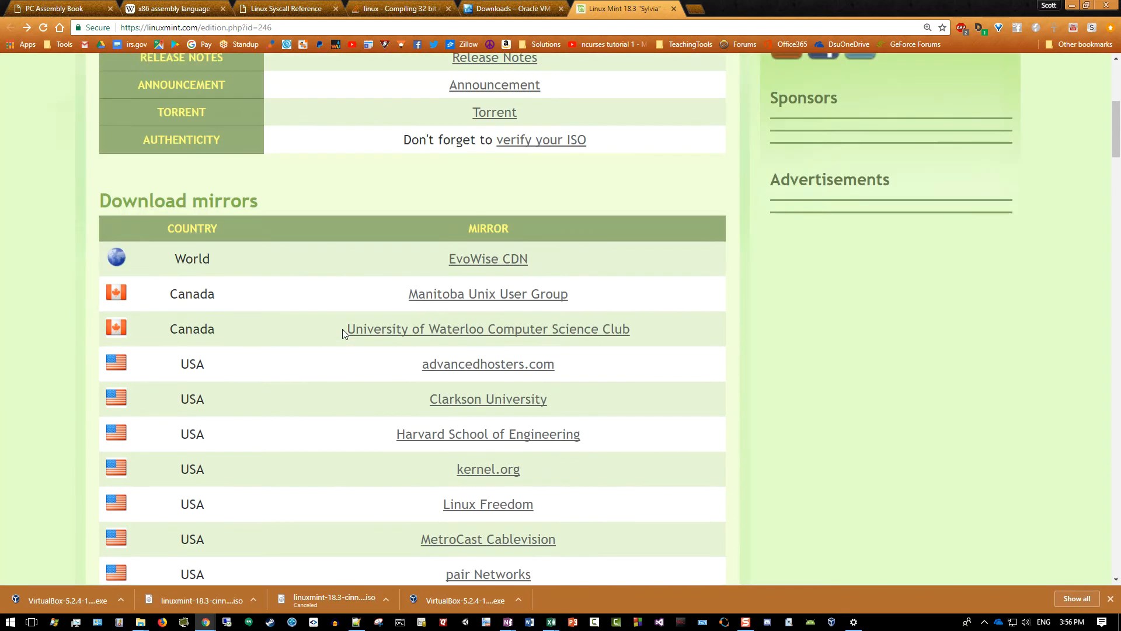
{"action": "scroll", "coordinate": [343, 328], "scroll_direction": "up", "scroll_amount": 2}
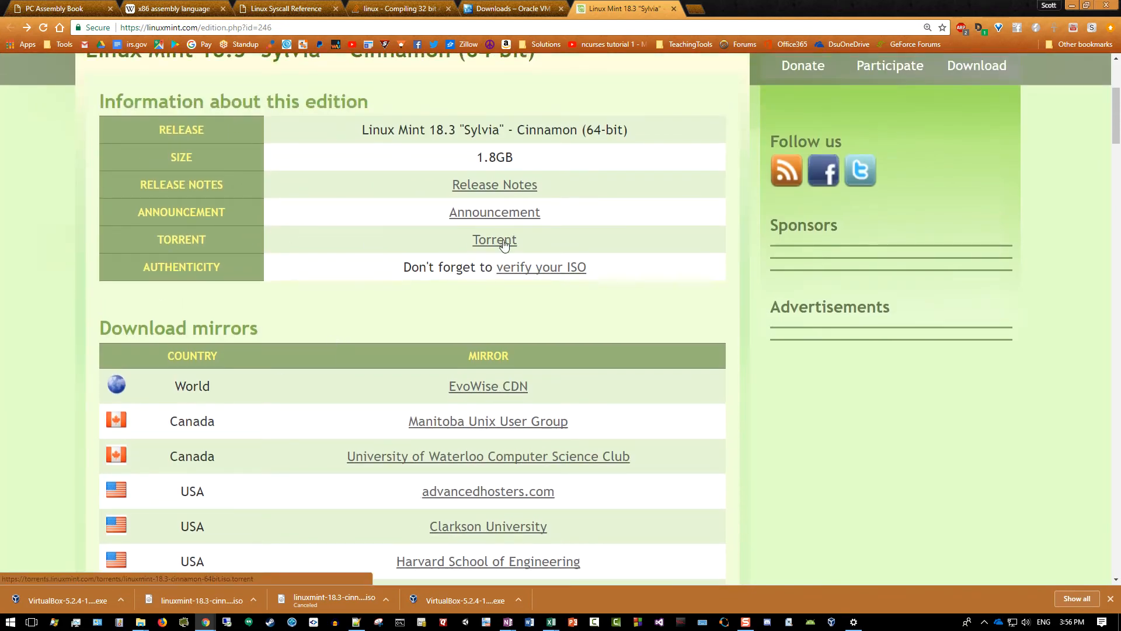
{"action": "scroll", "coordinate": [320, 319], "scroll_direction": "down", "scroll_amount": 3}
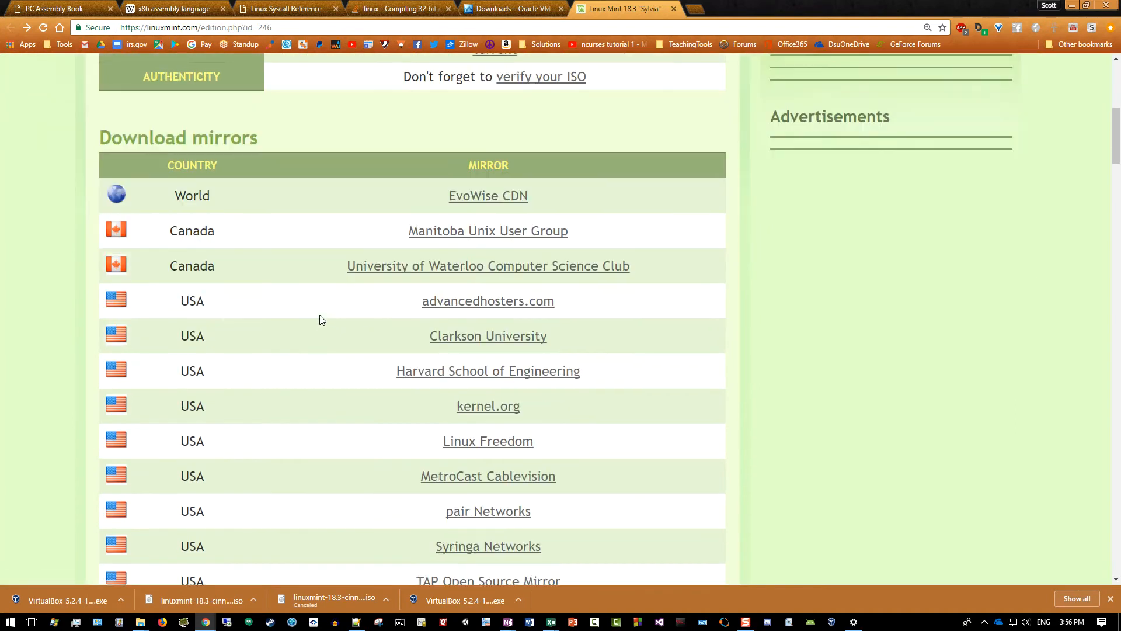
{"action": "scroll", "coordinate": [320, 319], "scroll_direction": "down", "scroll_amount": 1}
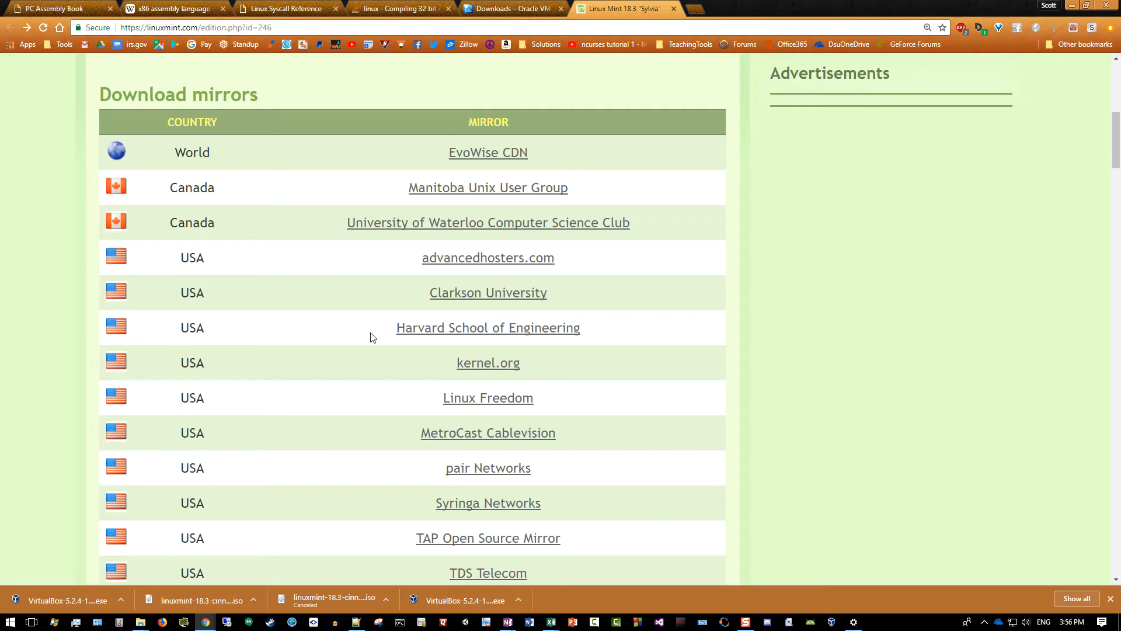
Start the Linux Mint 18.3 Cinnamon 64-bit ISO download from the Linux Freedom mirror, and cancel it.
{"action": "left_click", "coordinate": [499, 399]}
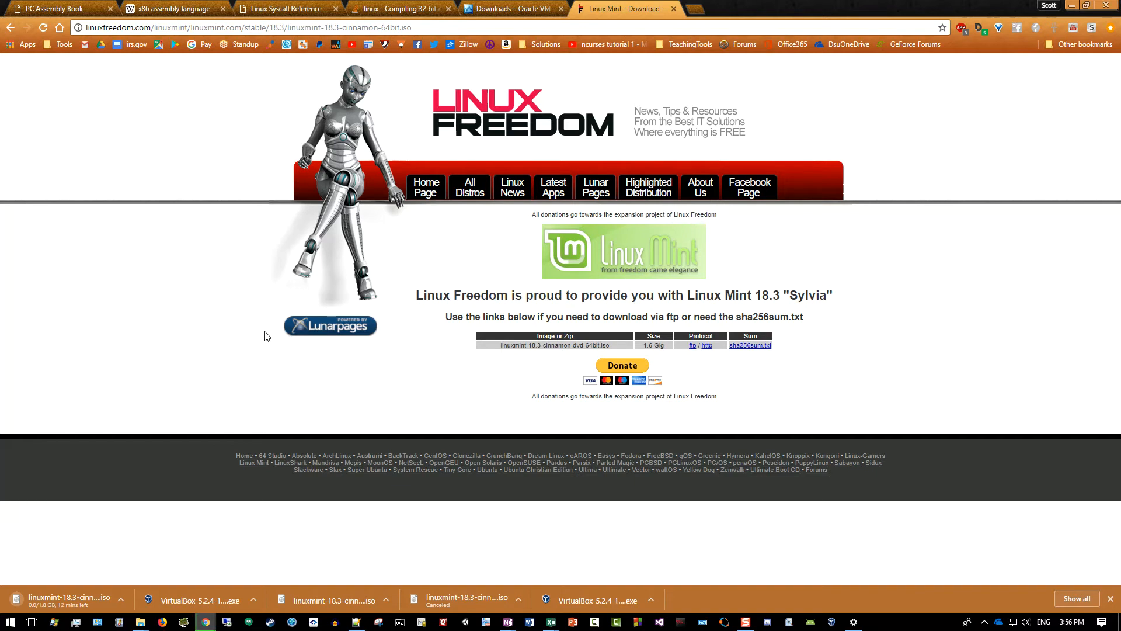
{"action": "left_click", "coordinate": [122, 599]}
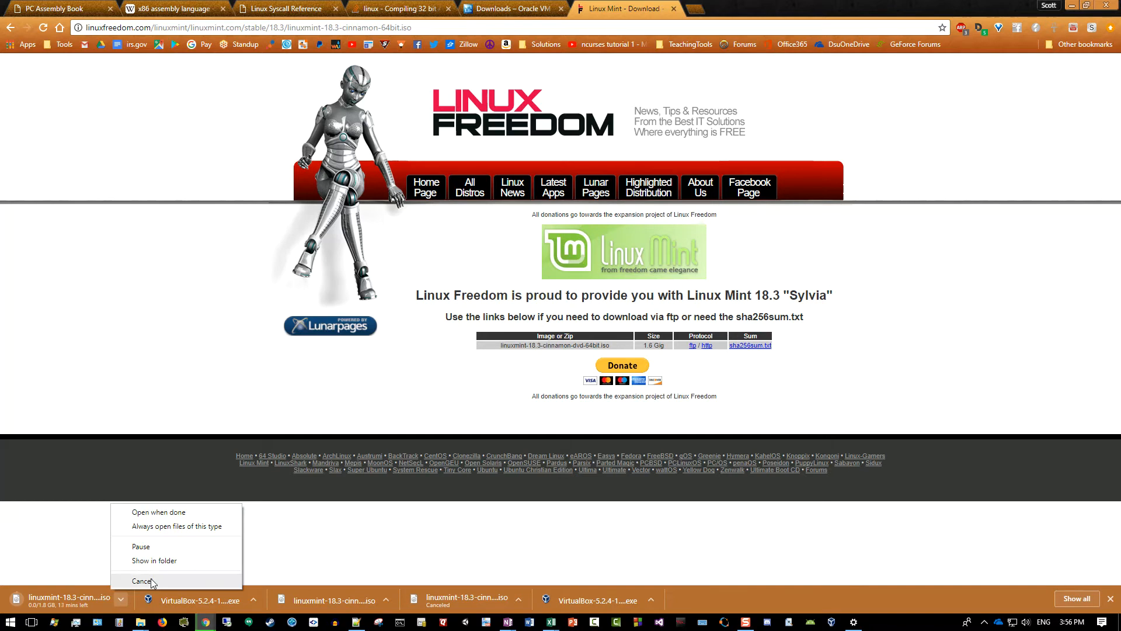
{"action": "left_click", "coordinate": [151, 580]}
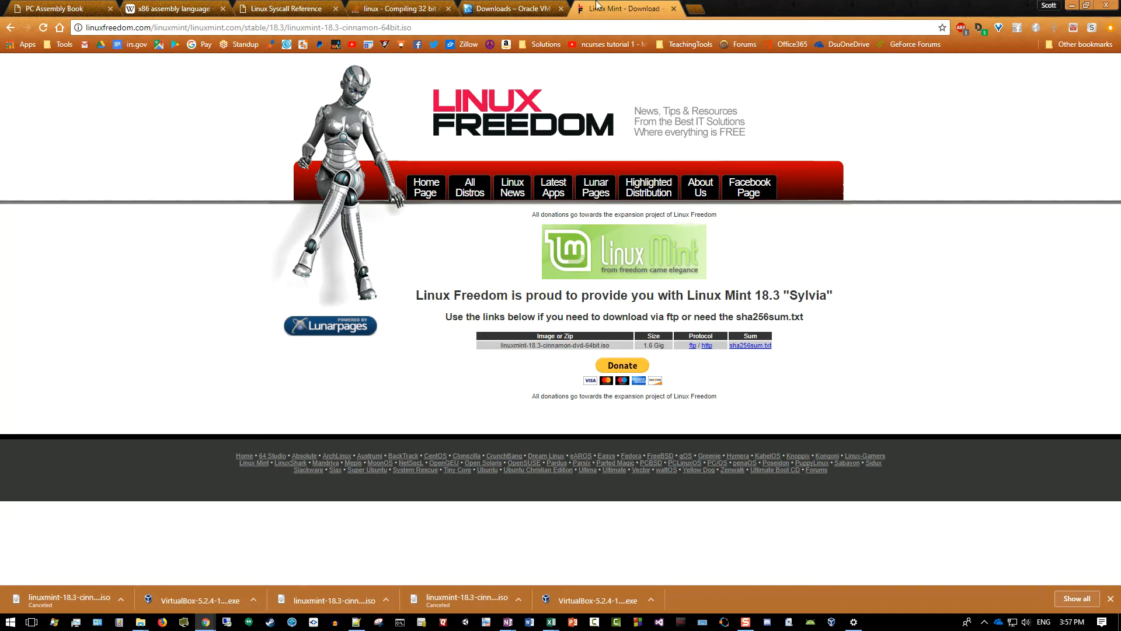
Read the VirtualBox installation line in the OneNote notes and bring up the Downloads folder of New Volume (X:) in File Explorer.
{"action": "left_click", "coordinate": [1073, 7]}
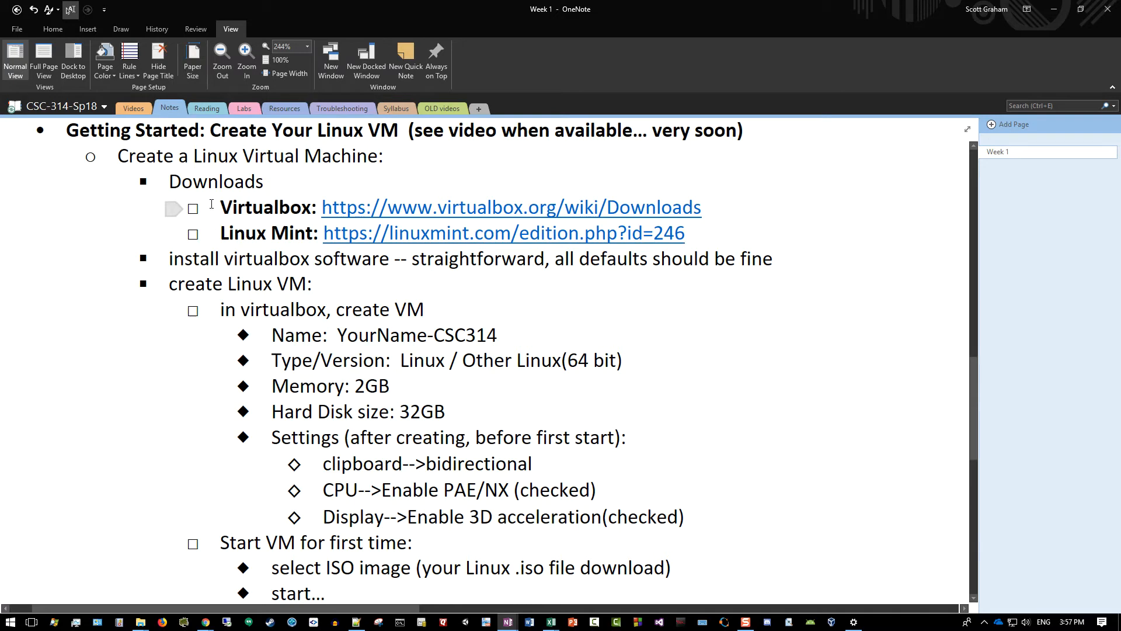
{"action": "left_click_drag", "start_coordinate": [169, 259], "coordinate": [502, 261]}
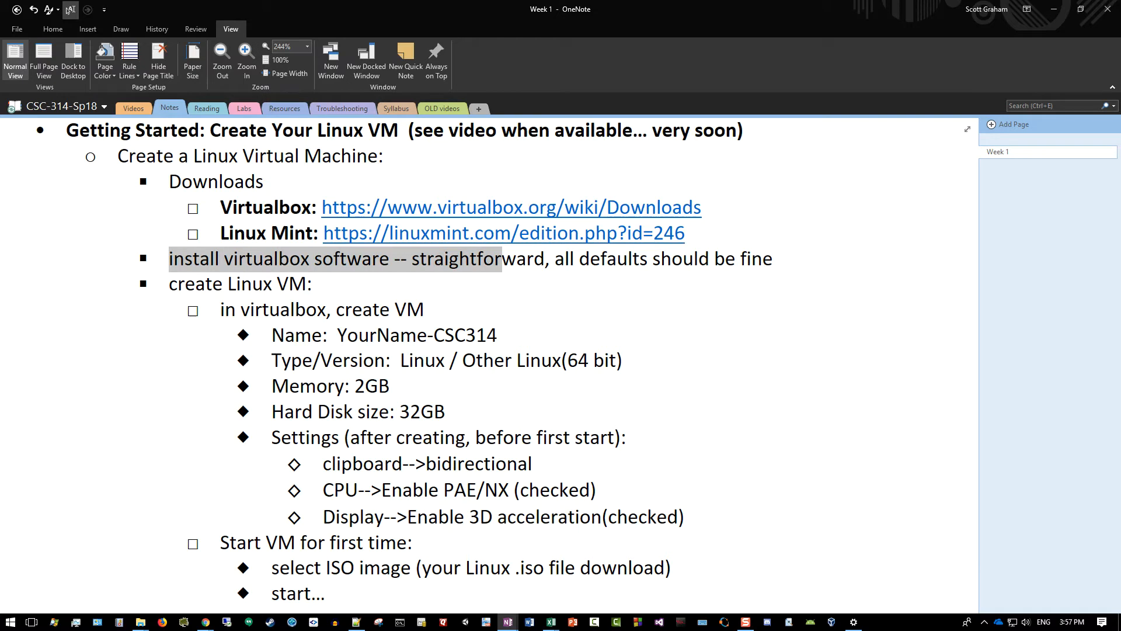
{"action": "key", "text": "alt+Tab"}
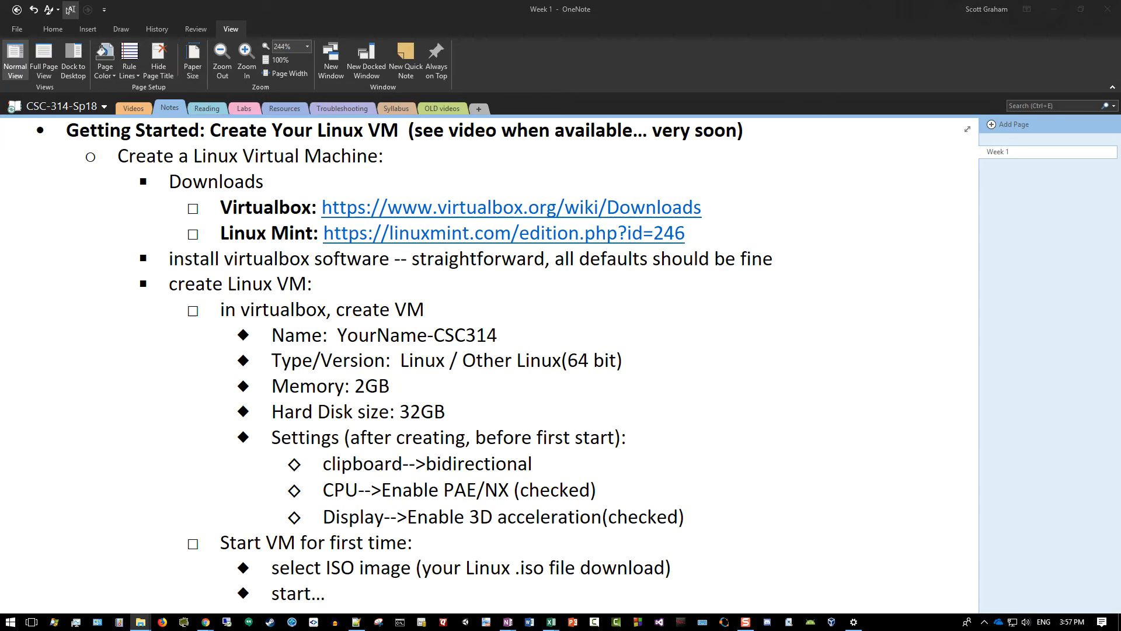
{"action": "left_click_drag", "start_coordinate": [1120, 19], "coordinate": [668, 29]}
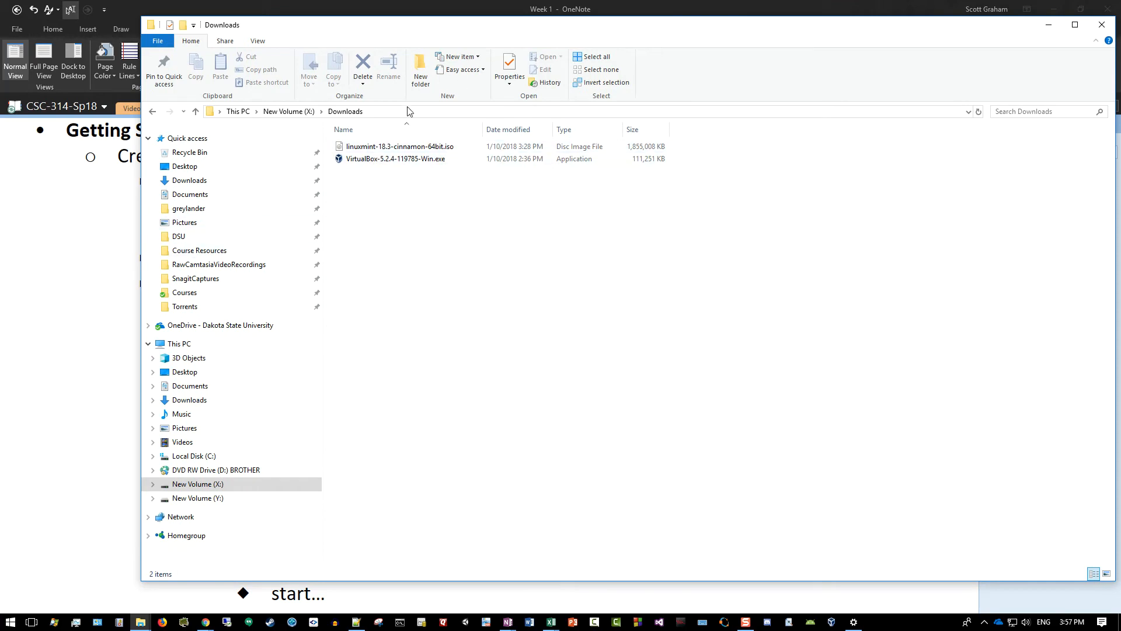
{"action": "mouse_move", "coordinate": [439, 33]}
{"action": "left_mouse_down"}
{"action": "mouse_move", "coordinate": [458, 27]}
{"action": "mouse_move", "coordinate": [418, 23]}
{"action": "mouse_move", "coordinate": [1119, 37]}
{"action": "mouse_move", "coordinate": [330, 13]}
{"action": "mouse_move", "coordinate": [439, 24]}
{"action": "left_mouse_up"}
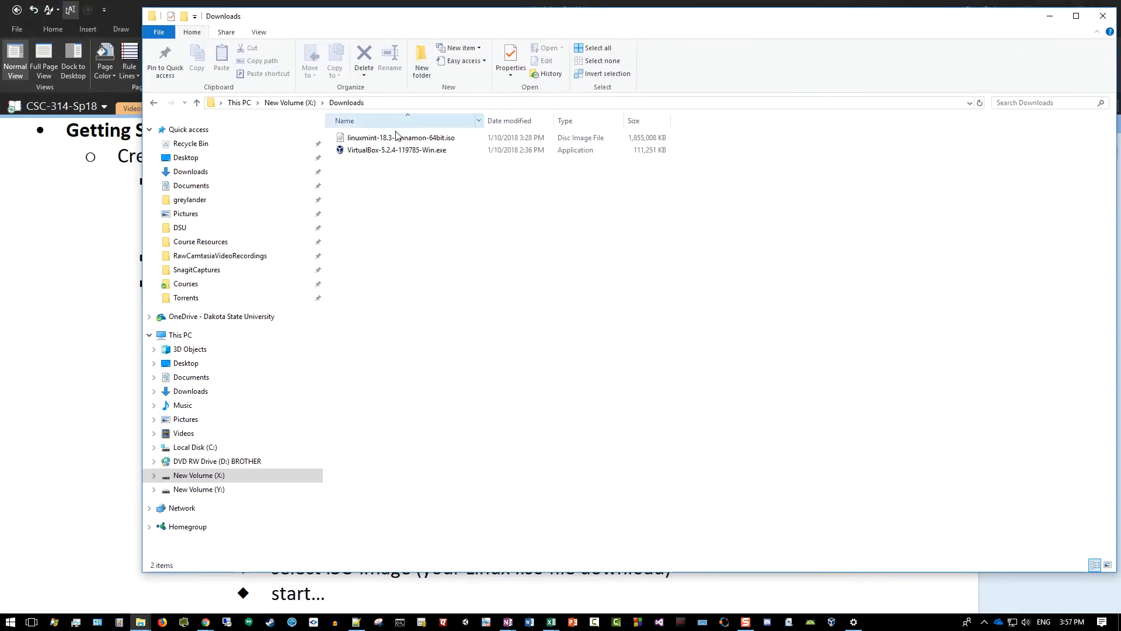
Run VirtualBox-5.2.4-119785-Win.exe and install VirtualBox 5.2.4 with all default features, location and shortcuts, accepting the network interface reset.
{"action": "left_click", "coordinate": [344, 153]}
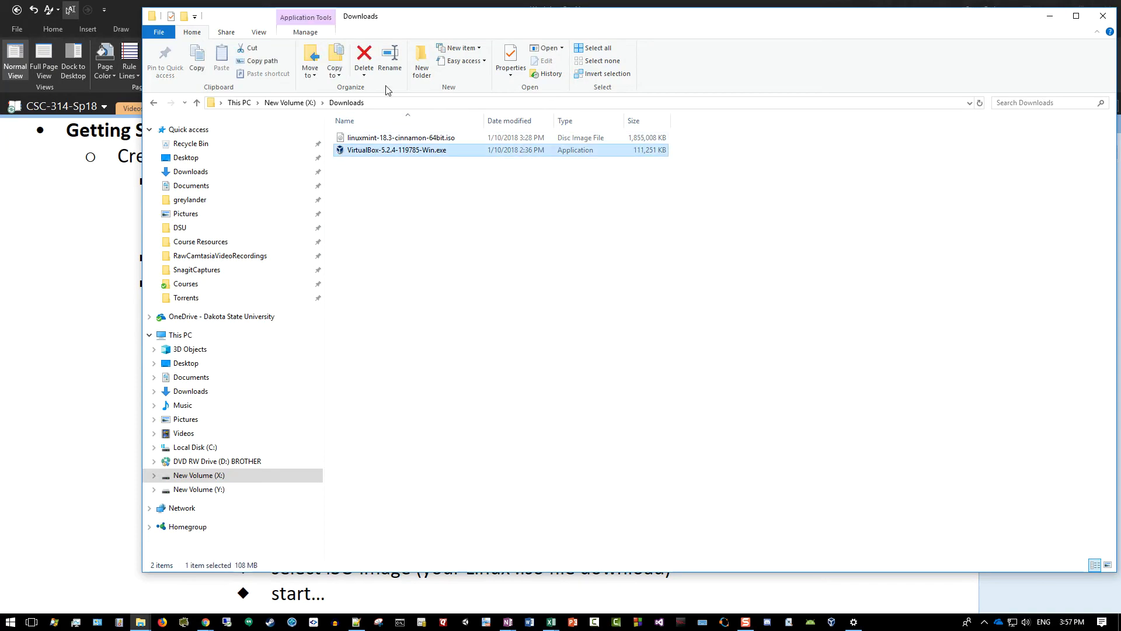
{"action": "double_click", "coordinate": [346, 153]}
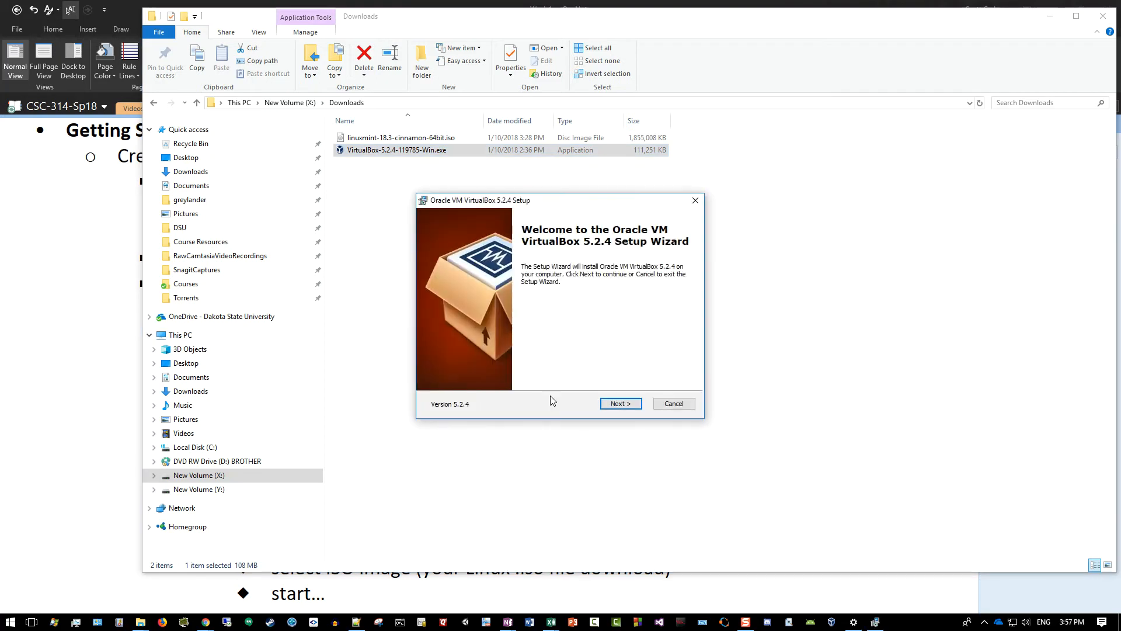
{"action": "left_click", "coordinate": [621, 404]}
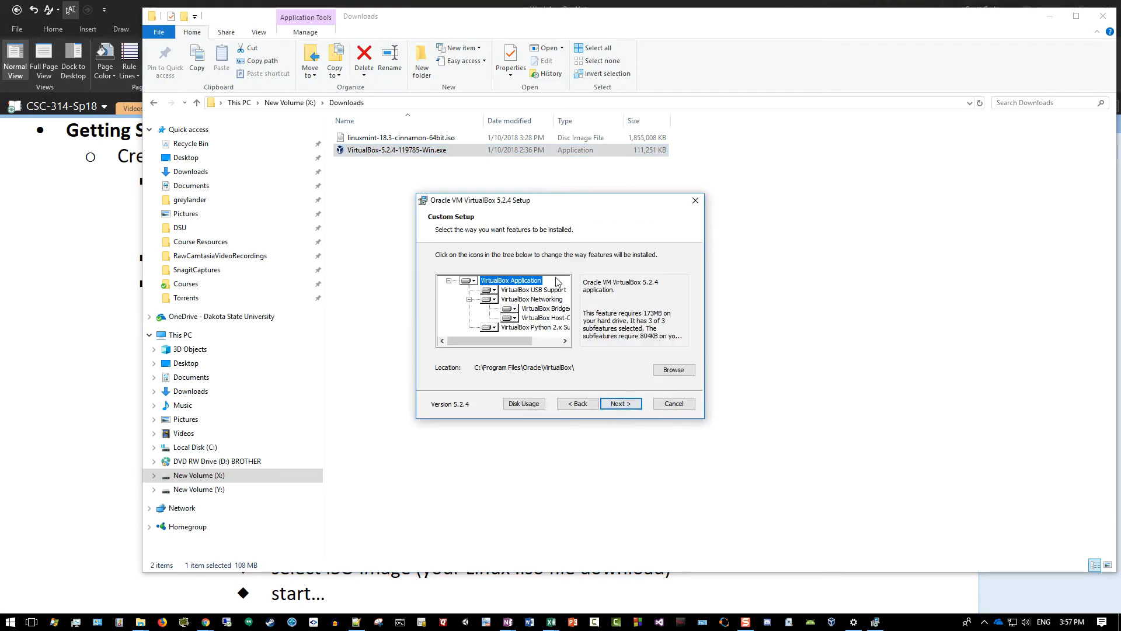
{"action": "left_click", "coordinate": [626, 406]}
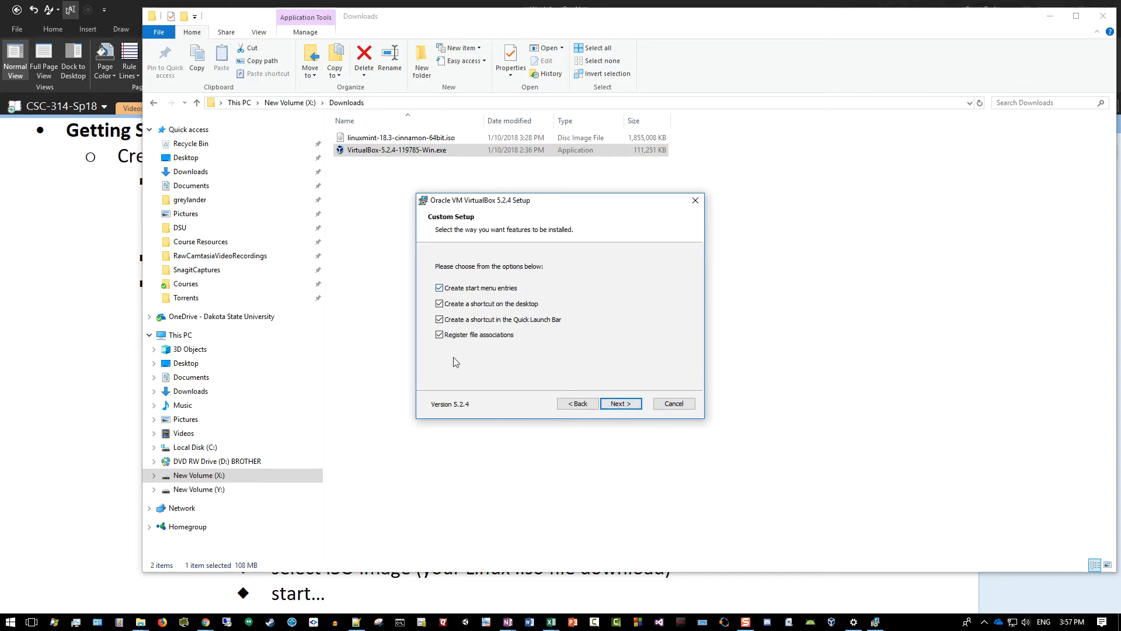
{"action": "left_click", "coordinate": [614, 405]}
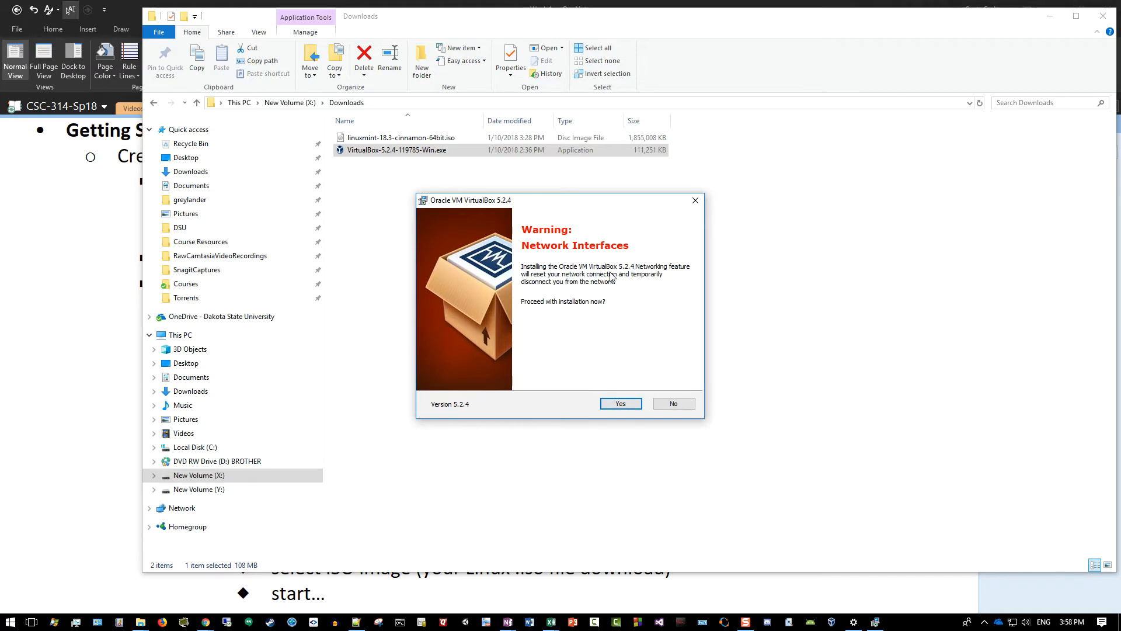
{"action": "left_click", "coordinate": [612, 404]}
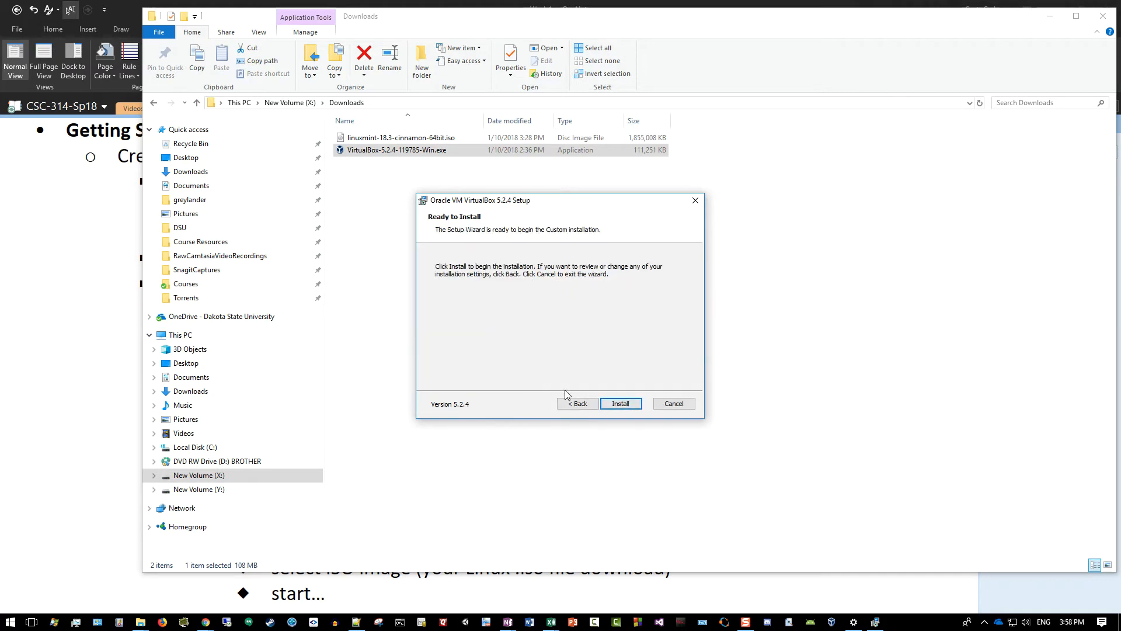
{"action": "left_click", "coordinate": [615, 403]}
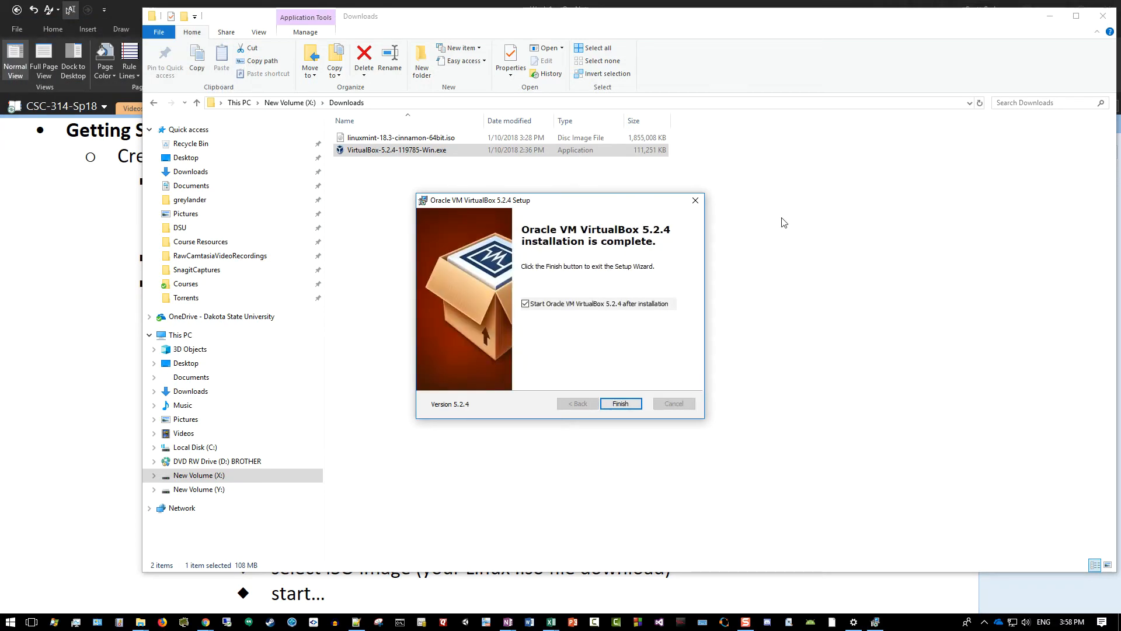
Finish the VirtualBox 5.2.4 setup with automatic start enabled and move the VirtualBox Manager window over the Downloads folder window.
{"action": "left_click", "coordinate": [621, 404]}
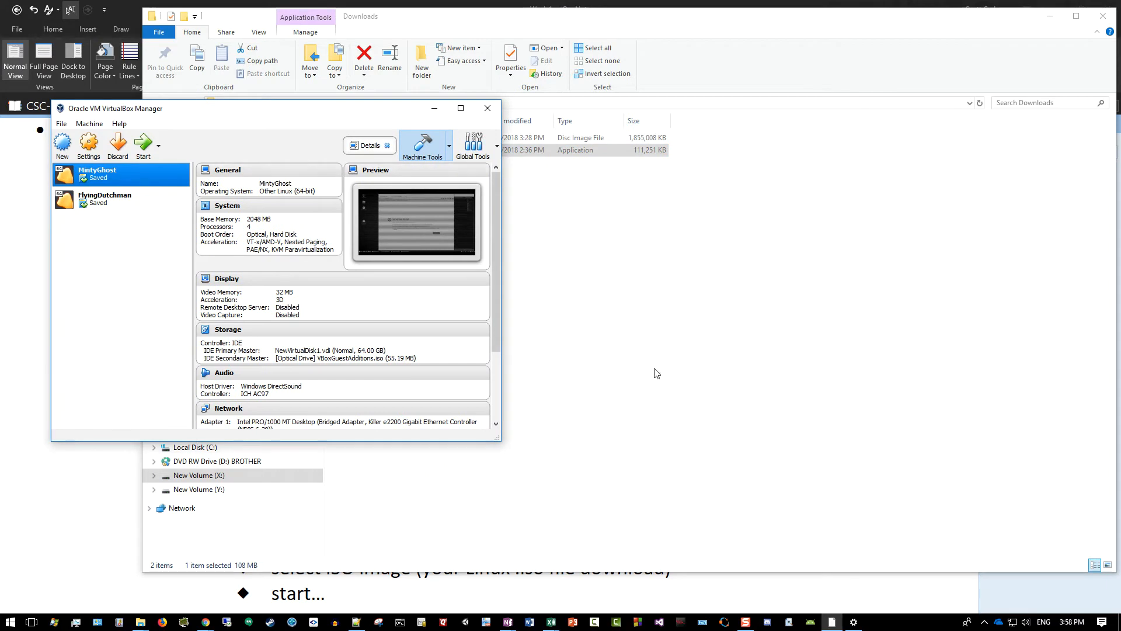
{"action": "mouse_move", "coordinate": [748, 622]}
{"action": "left_click_drag", "start_coordinate": [263, 116], "coordinate": [561, 131]}
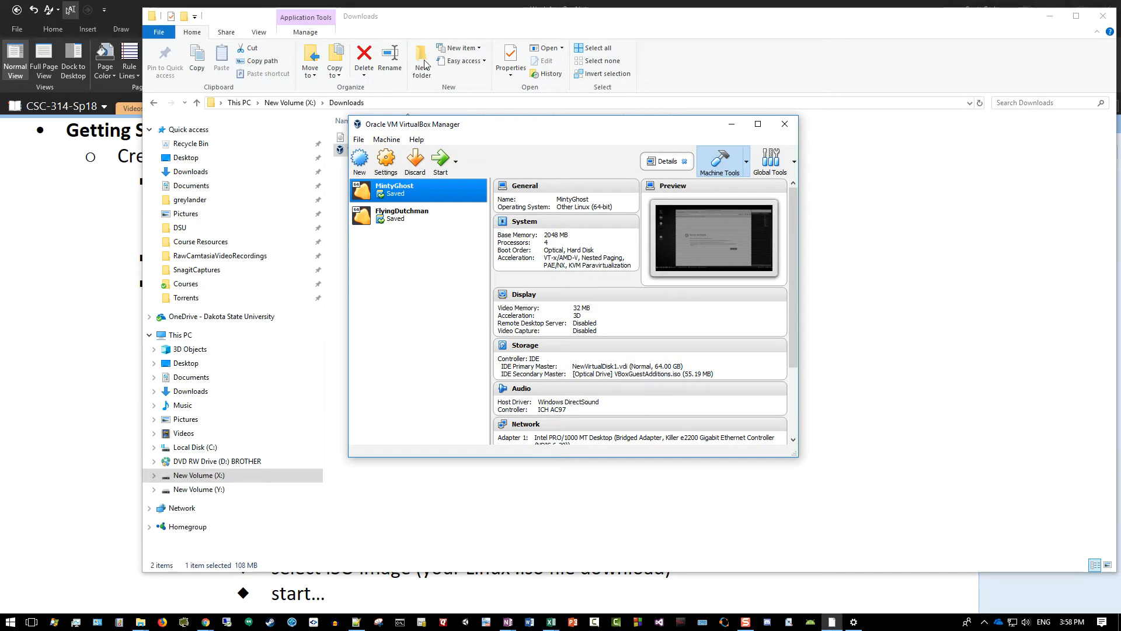
{"action": "left_click_drag", "start_coordinate": [529, 125], "coordinate": [558, 138]}
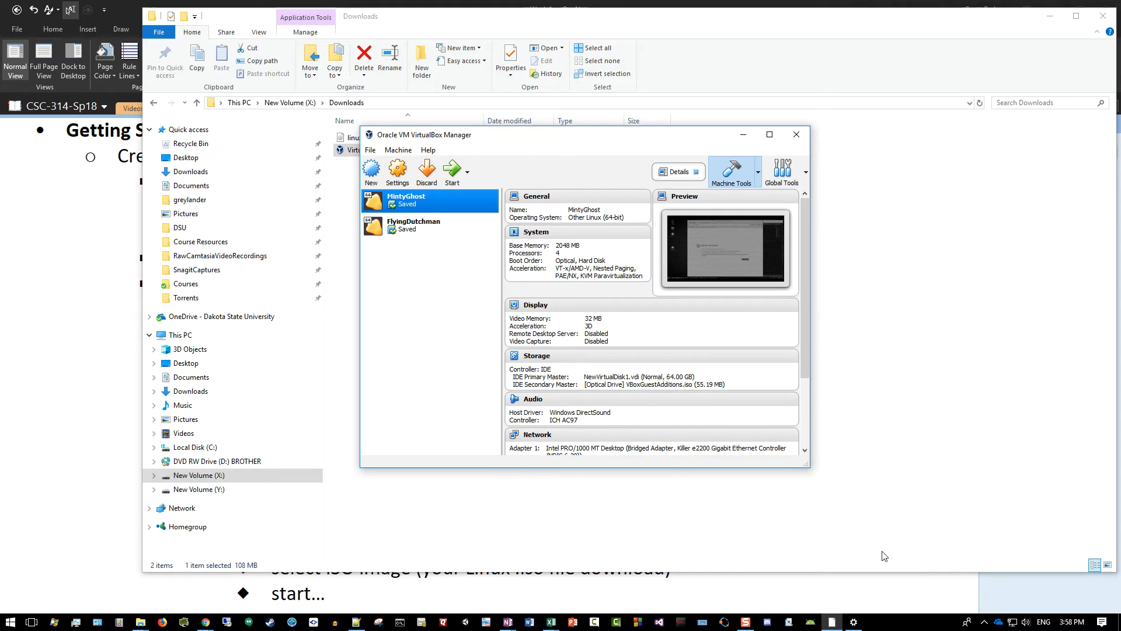
Close VirtualBox Manager and relaunch Oracle VM VirtualBox by searching Windows for "vir".
{"action": "right_click", "coordinate": [833, 622]}
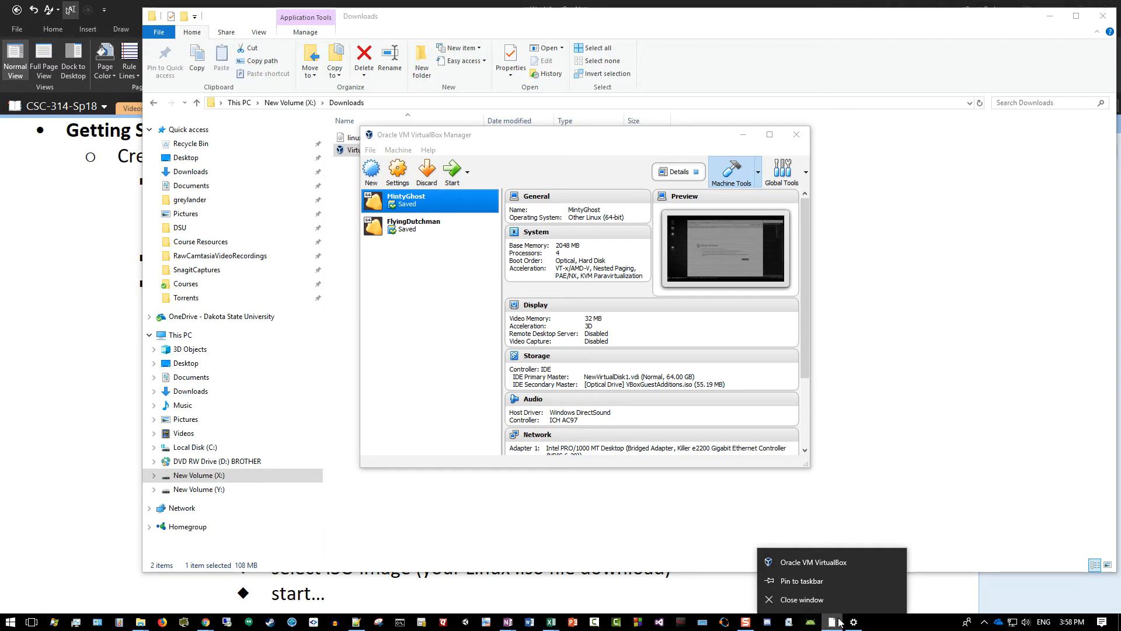
{"action": "left_click", "coordinate": [835, 623]}
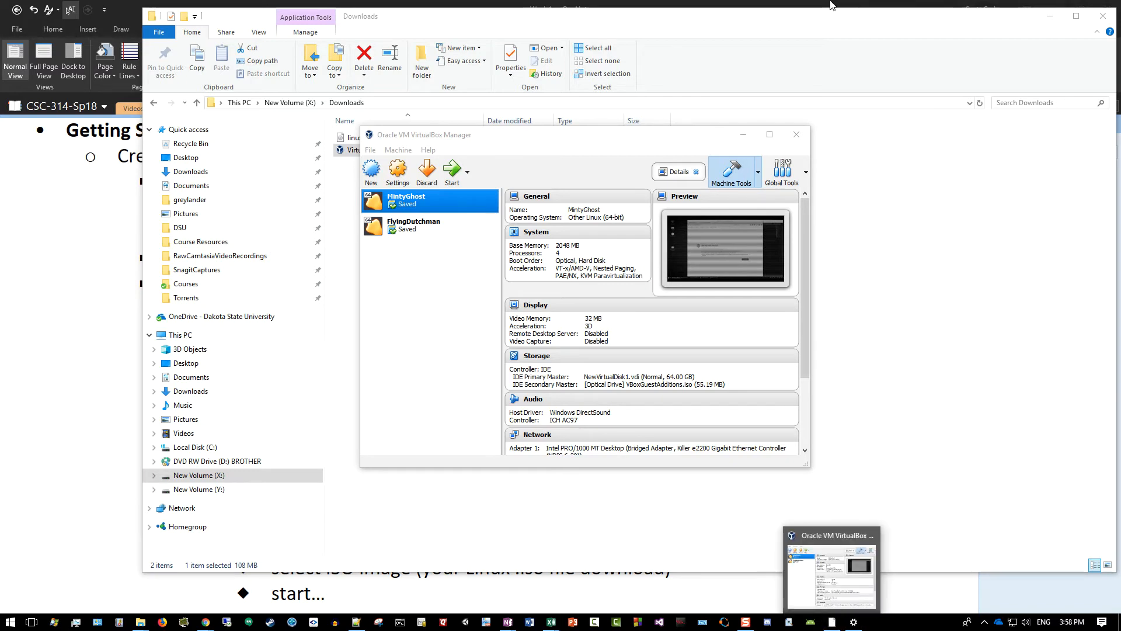
{"action": "left_click", "coordinate": [797, 134]}
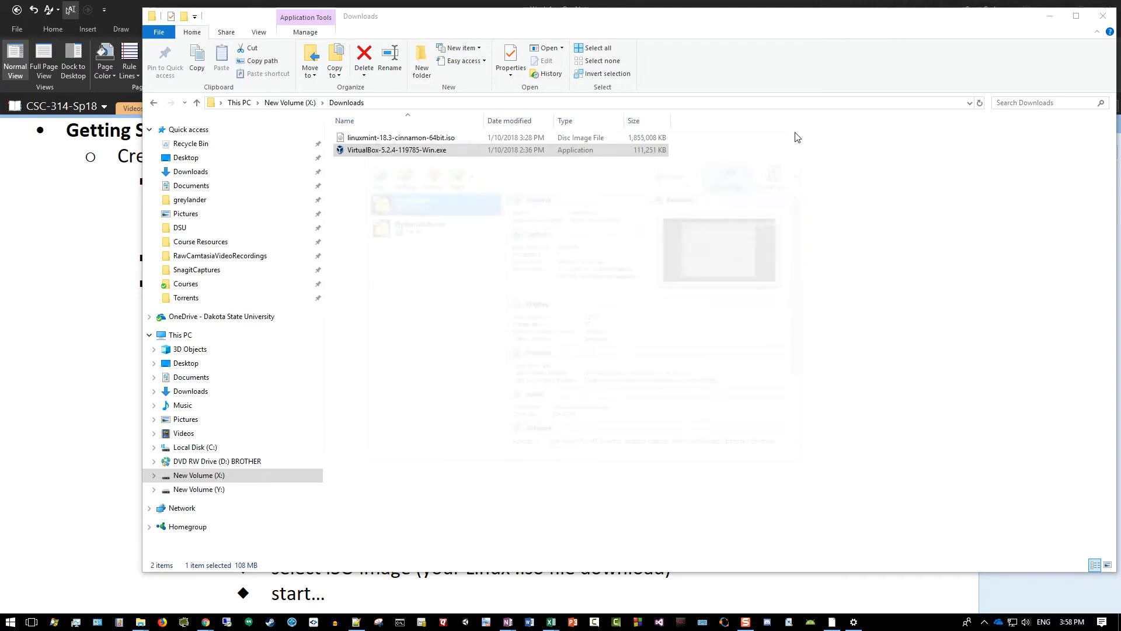
{"action": "left_click", "coordinate": [11, 613]}
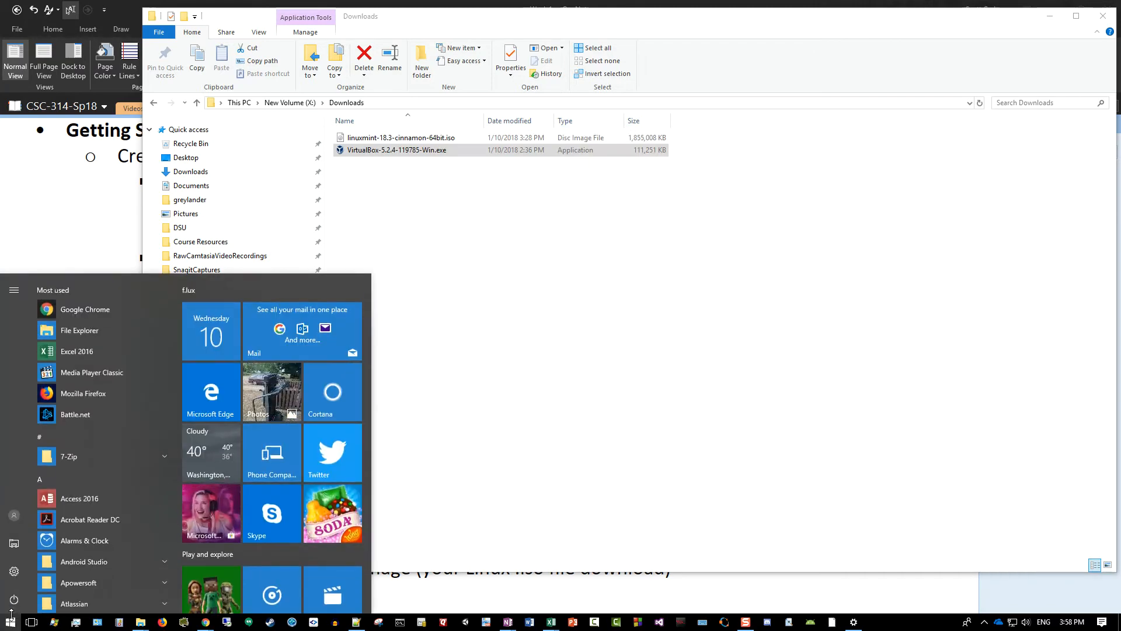
{"action": "type", "text": "vir"}
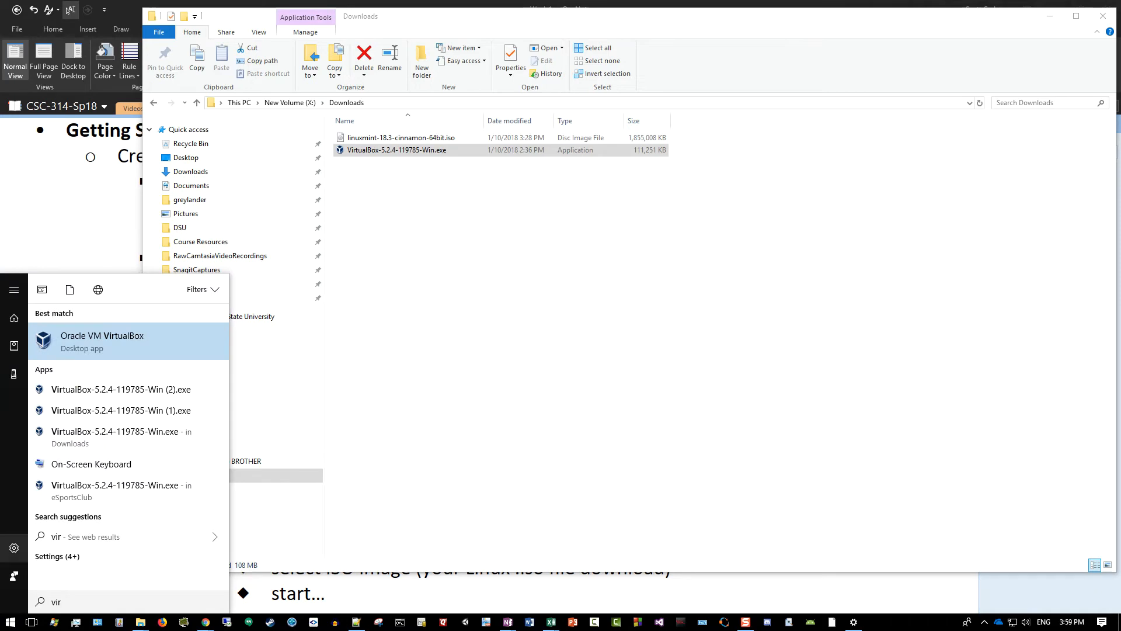
{"action": "left_click", "coordinate": [89, 341]}
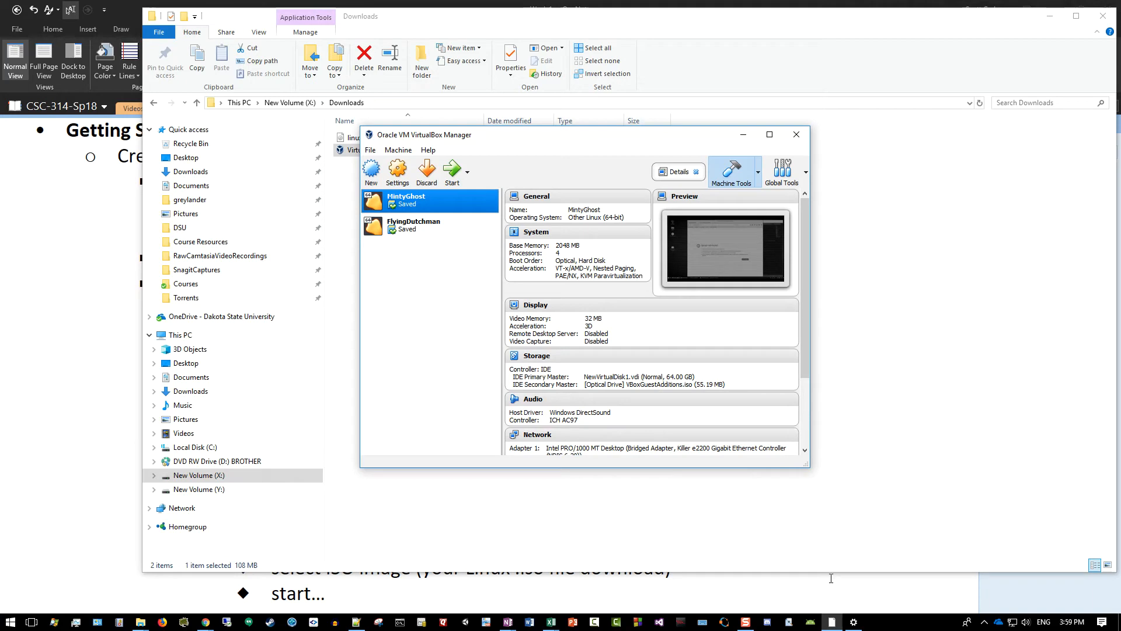
Pin Oracle VM VirtualBox to the taskbar and reposition the VirtualBox Manager window.
{"action": "right_click", "coordinate": [832, 623]}
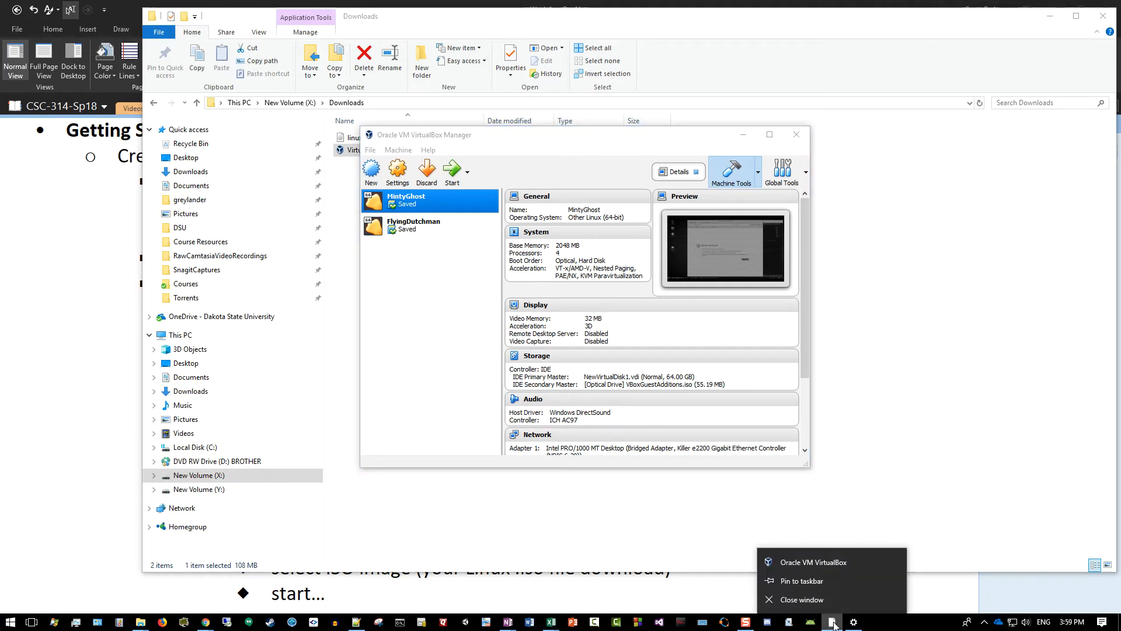
{"action": "left_click", "coordinate": [790, 580]}
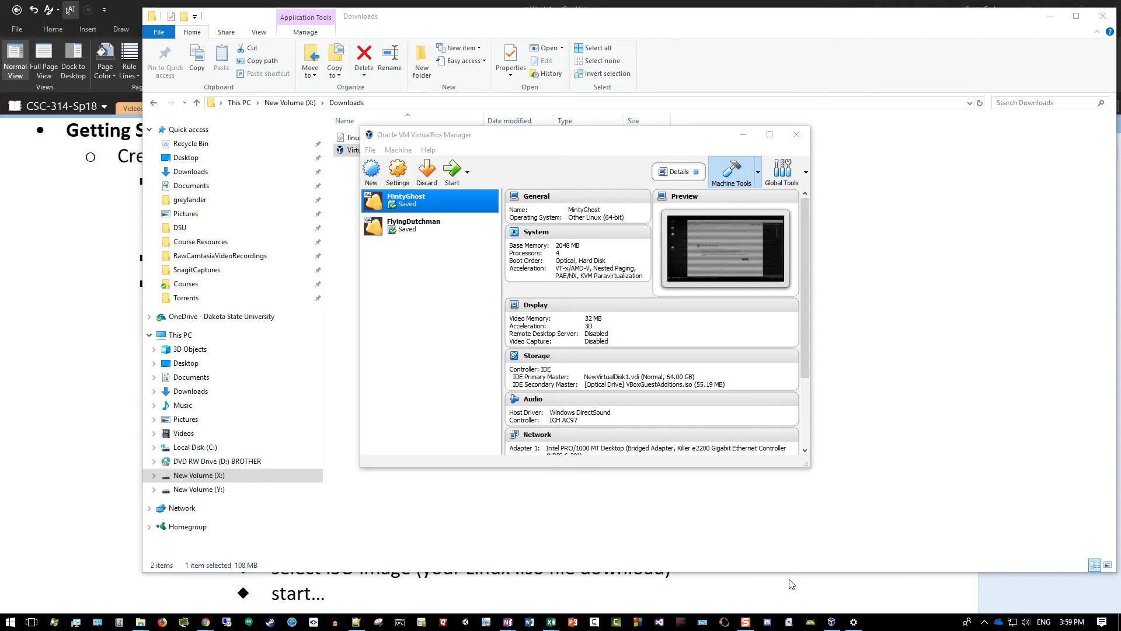
{"action": "left_click", "coordinate": [832, 622]}
{"action": "left_click_drag", "start_coordinate": [628, 136], "coordinate": [413, 94]}
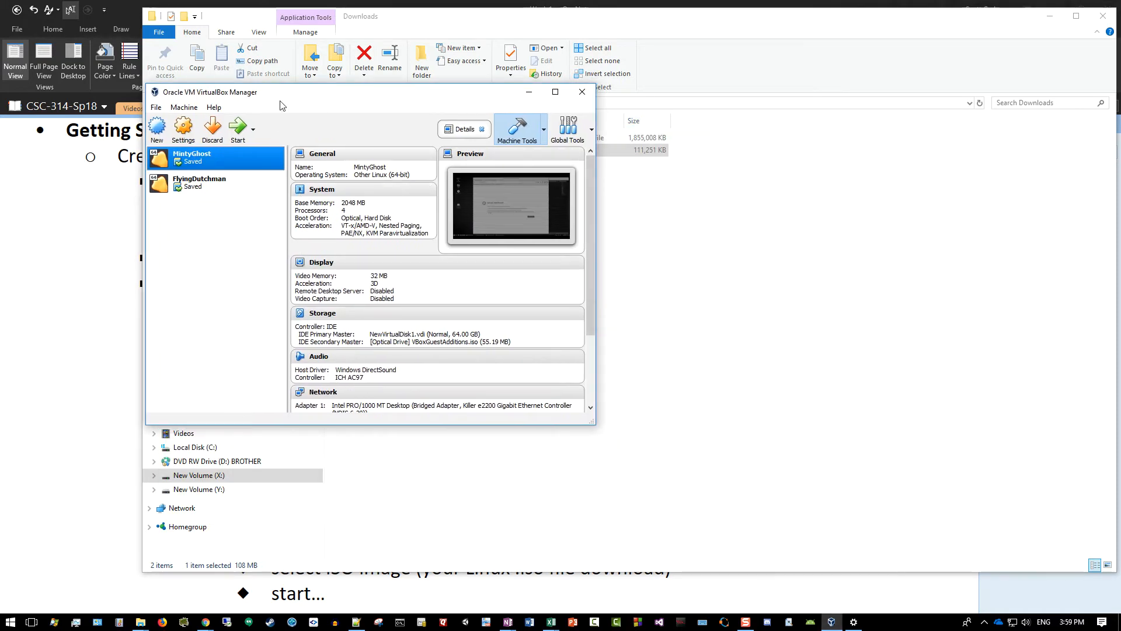
{"action": "left_click_drag", "start_coordinate": [300, 94], "coordinate": [303, 120]}
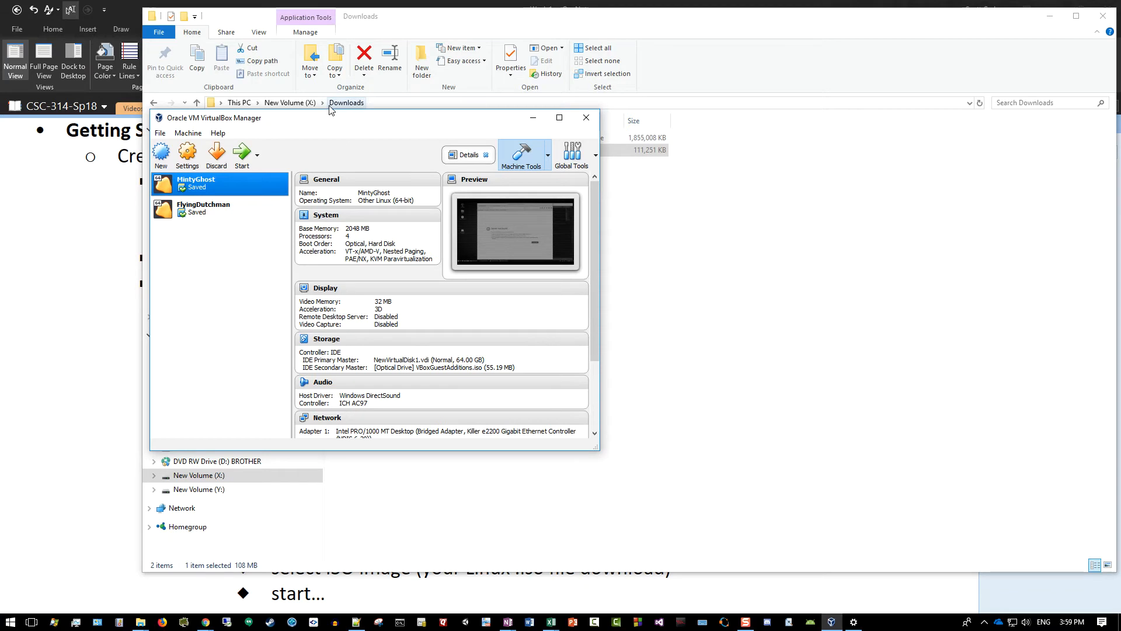
{"action": "left_click_drag", "start_coordinate": [333, 121], "coordinate": [280, 81]}
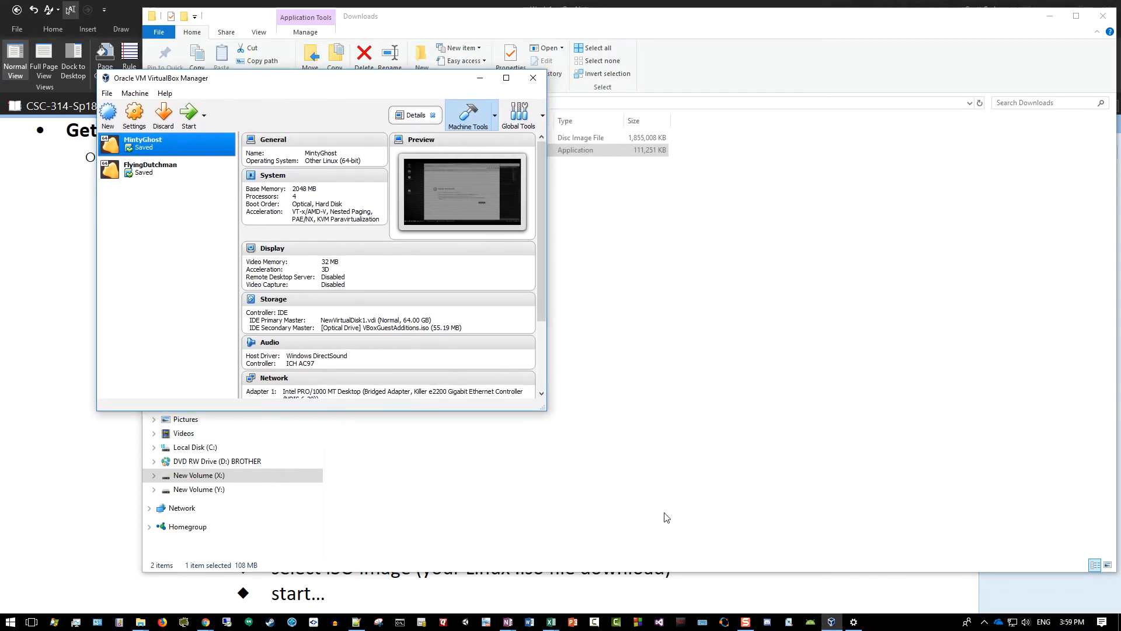
{"action": "mouse_move", "coordinate": [295, 85]}
{"action": "left_mouse_down"}
{"action": "mouse_move", "coordinate": [196, 125]}
{"action": "mouse_move", "coordinate": [228, 91]}
{"action": "mouse_move", "coordinate": [295, 110]}
{"action": "mouse_move", "coordinate": [283, 76]}
{"action": "mouse_move", "coordinate": [280, 85]}
{"action": "left_mouse_up"}
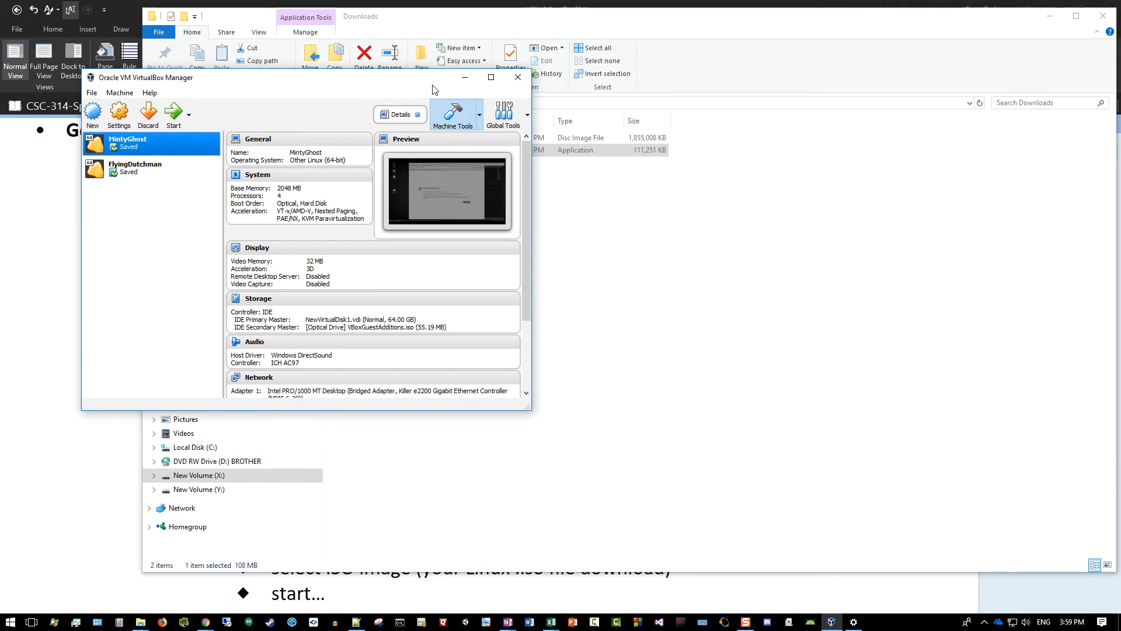
Read the "create Linux VM" instructions in the OneNote notes and bring VirtualBox Manager back beside them.
{"action": "left_click", "coordinate": [27, 290]}
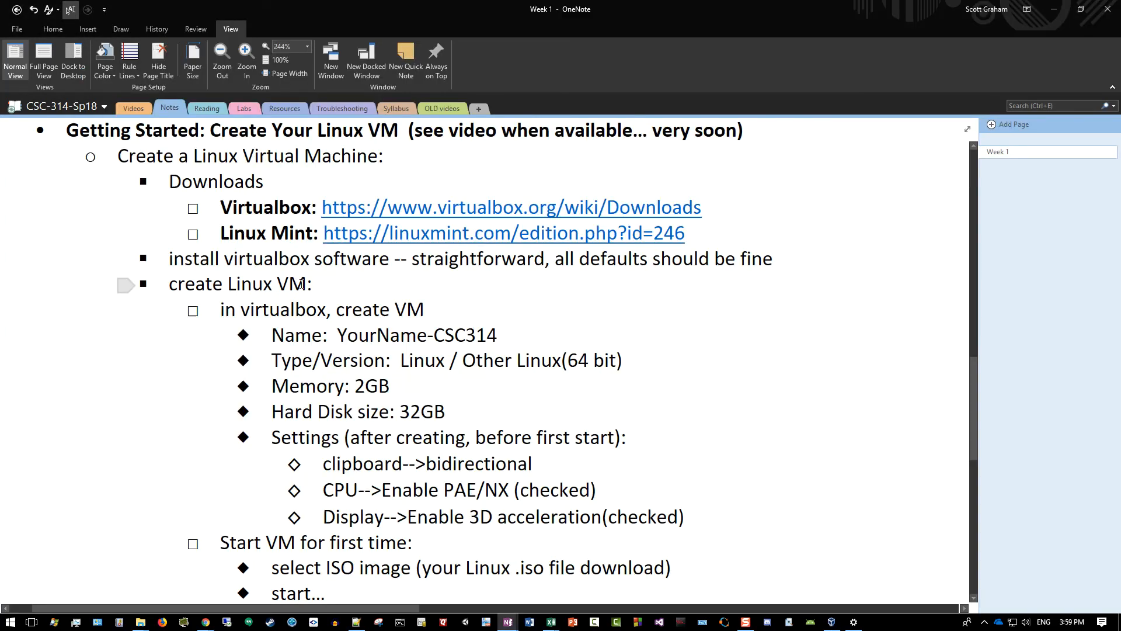
{"action": "scroll", "coordinate": [301, 284], "scroll_direction": "down", "scroll_amount": 3}
{"action": "left_click_drag", "start_coordinate": [174, 181], "coordinate": [327, 190]}
{"action": "left_click", "coordinate": [920, 564]}
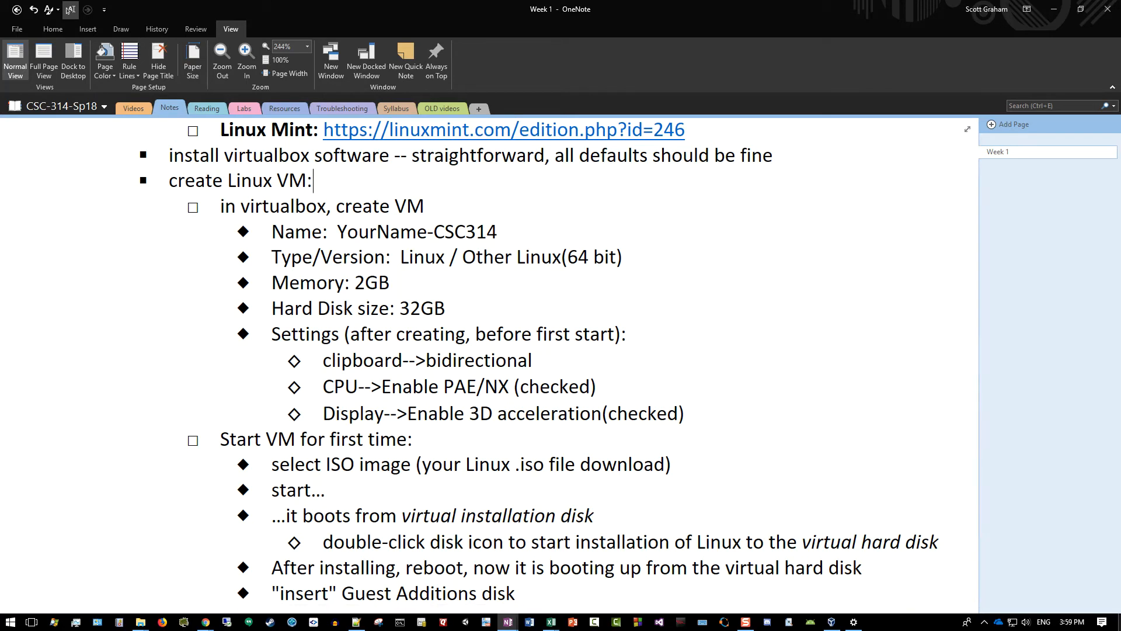
{"action": "left_click", "coordinate": [832, 622]}
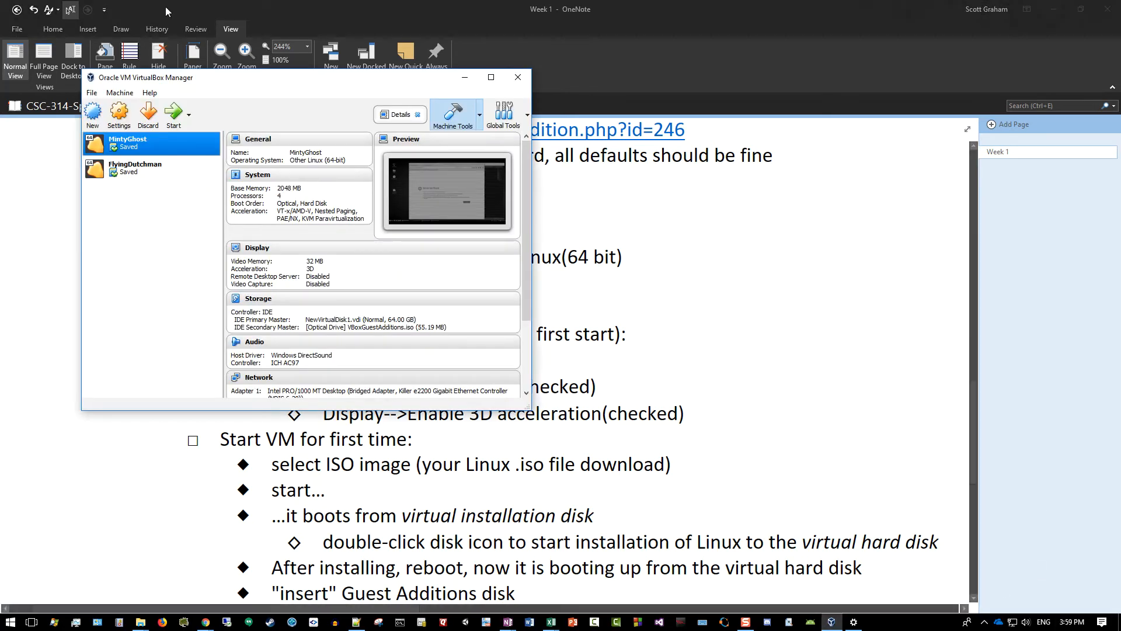
{"action": "left_click_drag", "start_coordinate": [220, 79], "coordinate": [530, 64]}
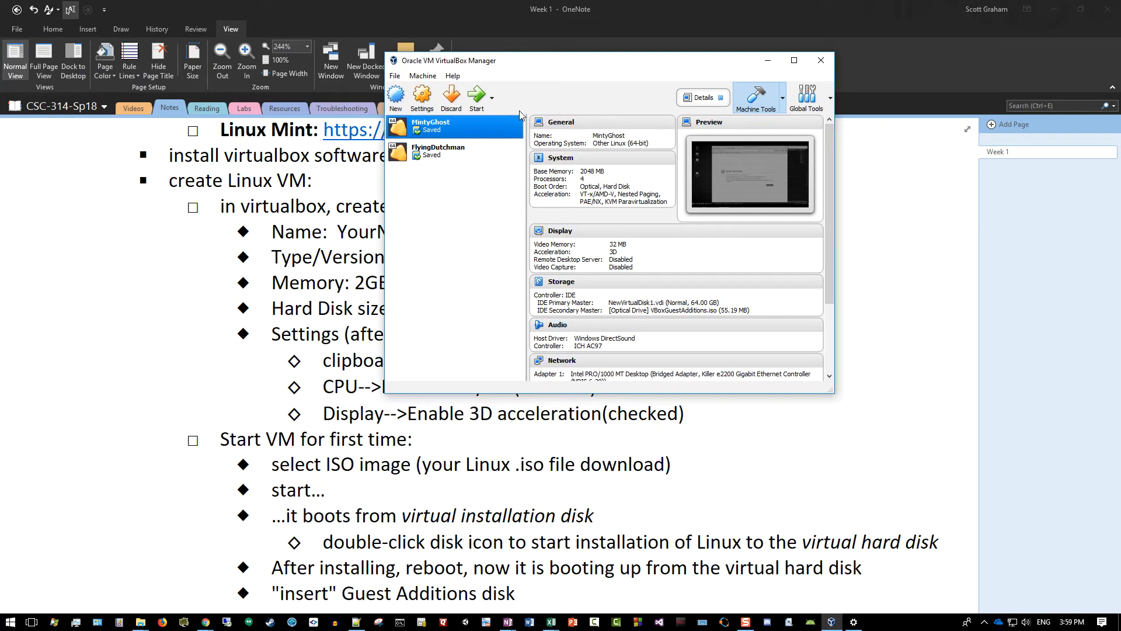
Start creating a new virtual machine and name it with the student's full name followed by -CSC314.
{"action": "left_click", "coordinate": [396, 98]}
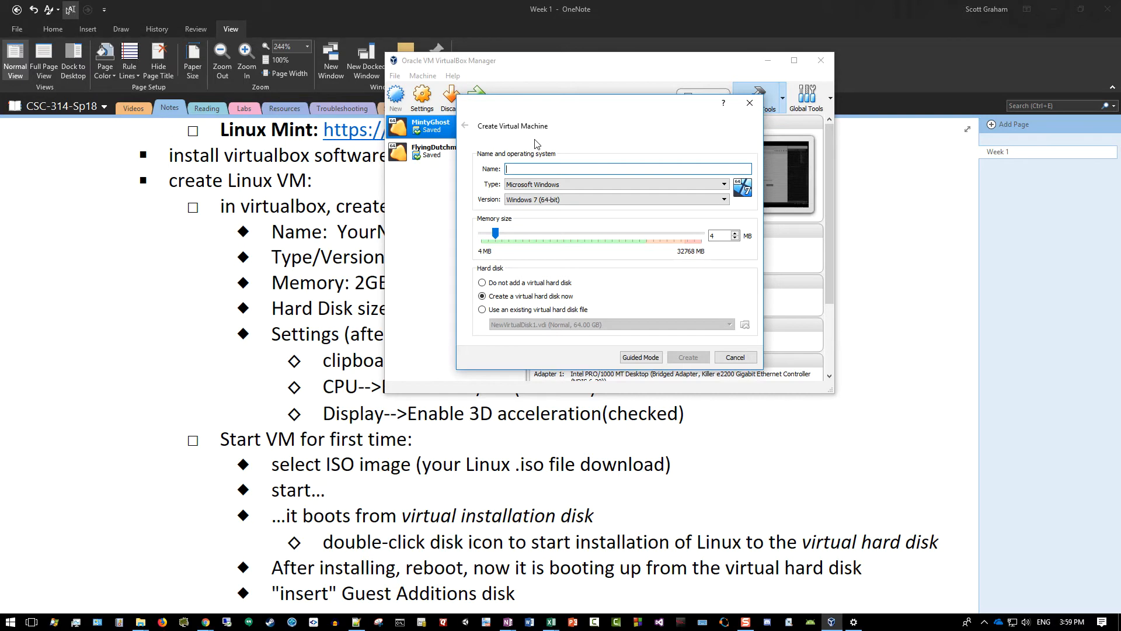
{"action": "type", "text": "ScottGraham-CSC314"}
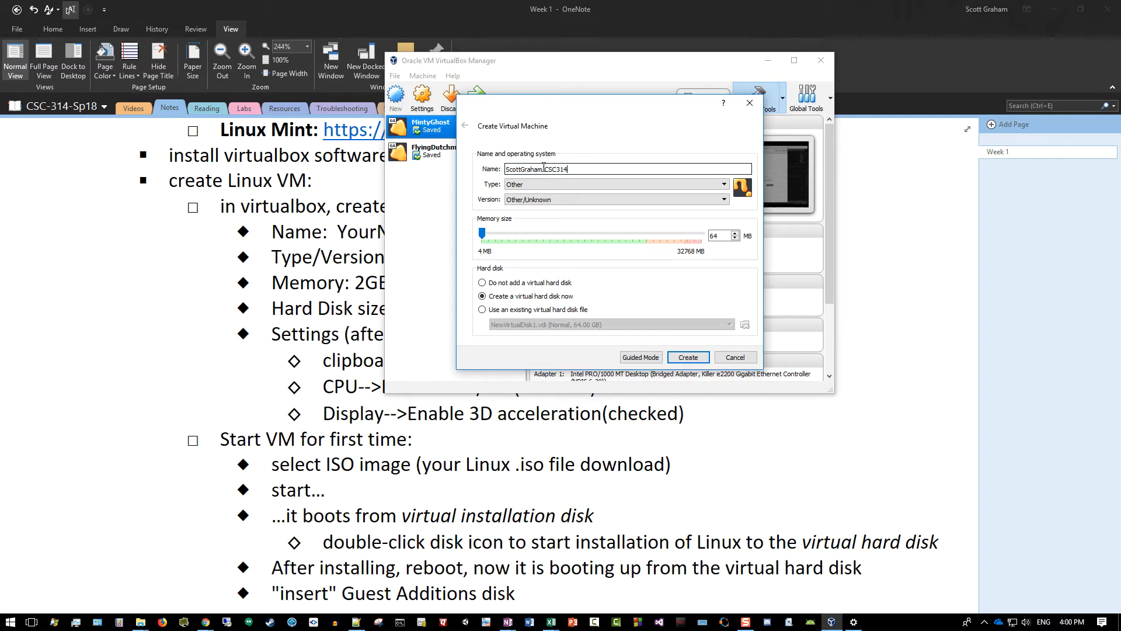
{"action": "left_click_drag", "start_coordinate": [537, 168], "coordinate": [510, 169]}
{"action": "left_click", "coordinate": [573, 169]}
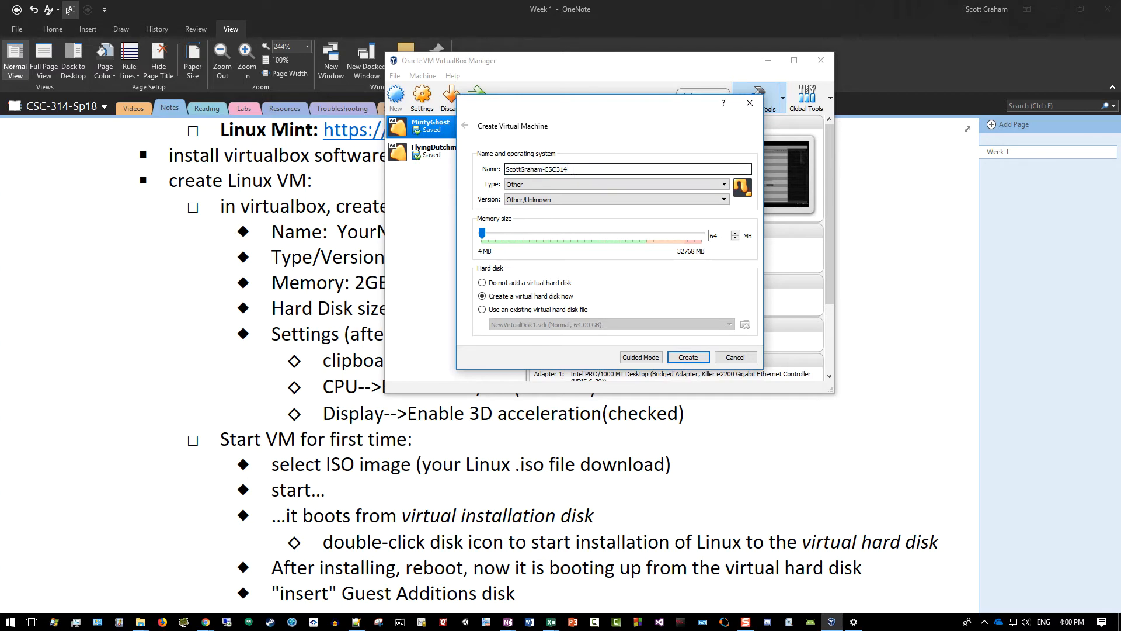
{"action": "double_click", "coordinate": [528, 169]}
{"action": "left_click_drag", "start_coordinate": [545, 168], "coordinate": [572, 170]}
{"action": "left_click", "coordinate": [571, 170]}
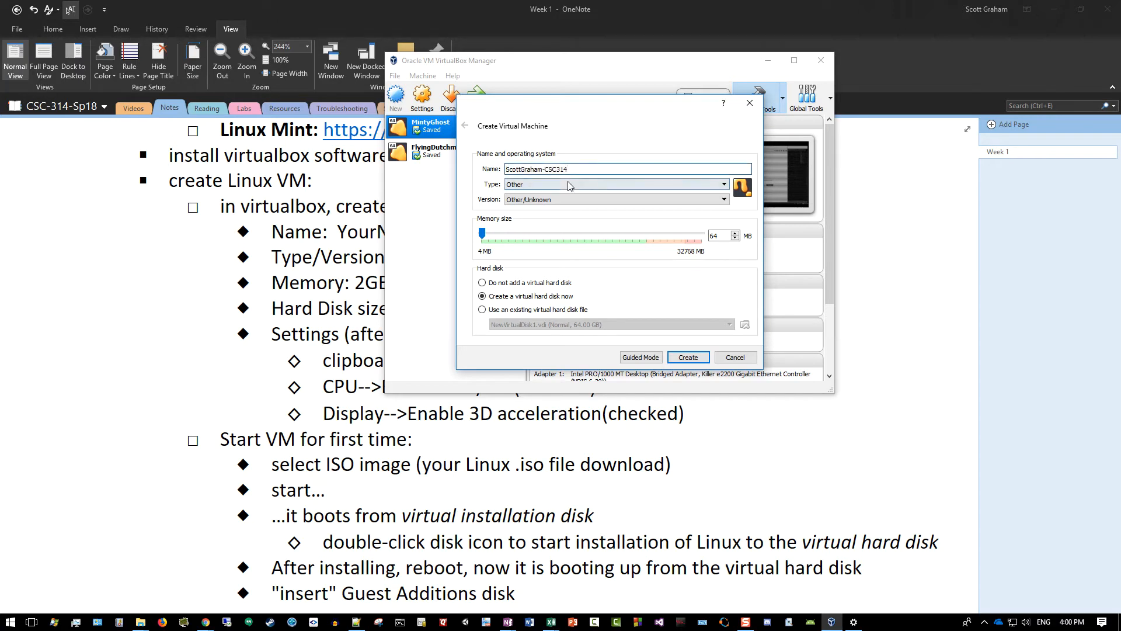
Set the new machine's type to Linux and version to Other Linux (64-bit), checking them against the notes.
{"action": "left_click", "coordinate": [610, 186]}
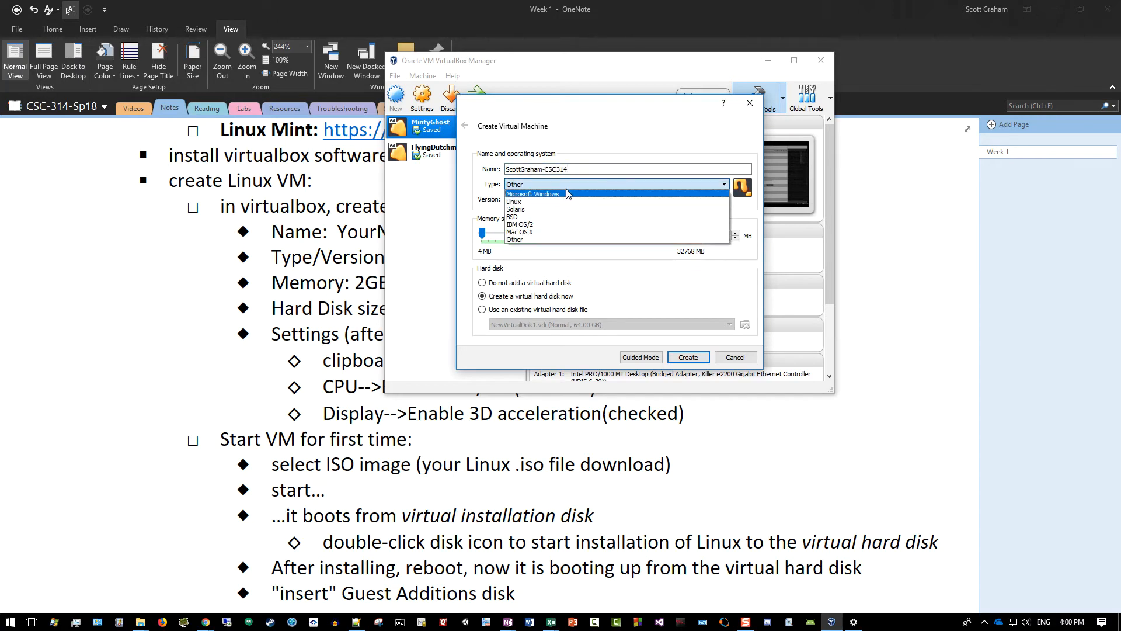
{"action": "left_click", "coordinate": [538, 202]}
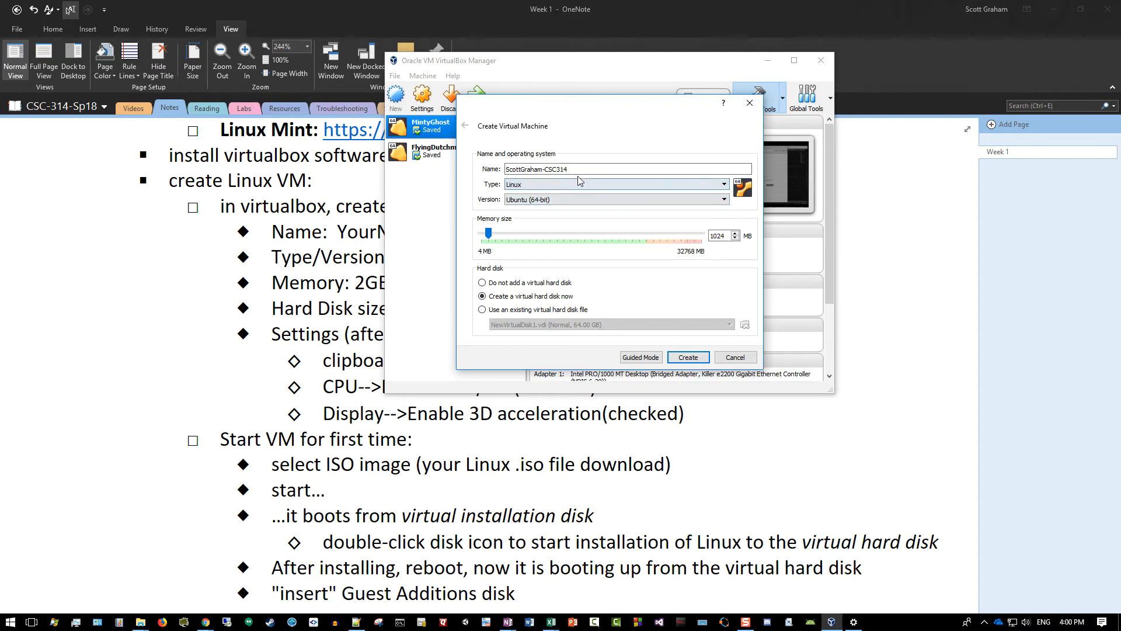
{"action": "left_click", "coordinate": [635, 202]}
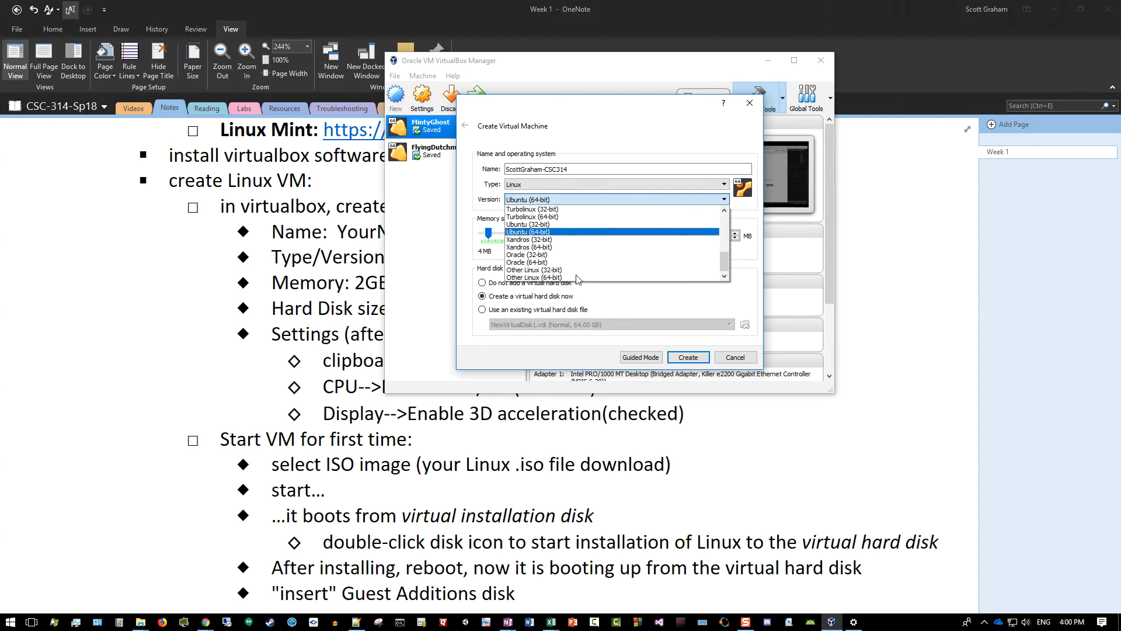
{"action": "left_click", "coordinate": [560, 277]}
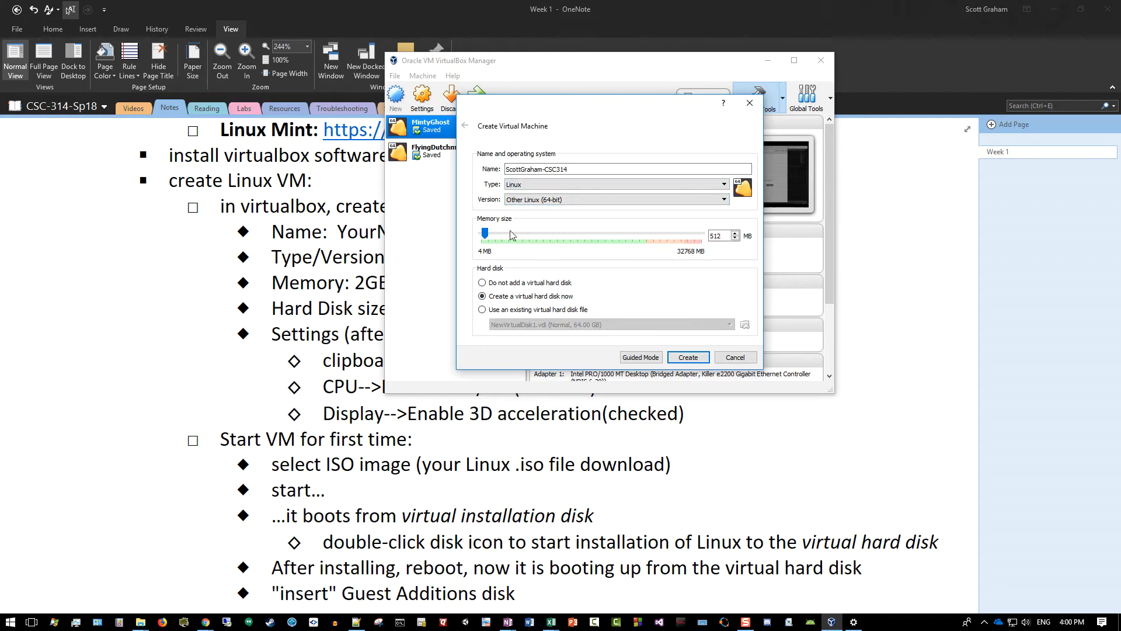
{"action": "left_click", "coordinate": [559, 186]}
{"action": "left_click", "coordinate": [563, 204]}
{"action": "left_click", "coordinate": [569, 202]}
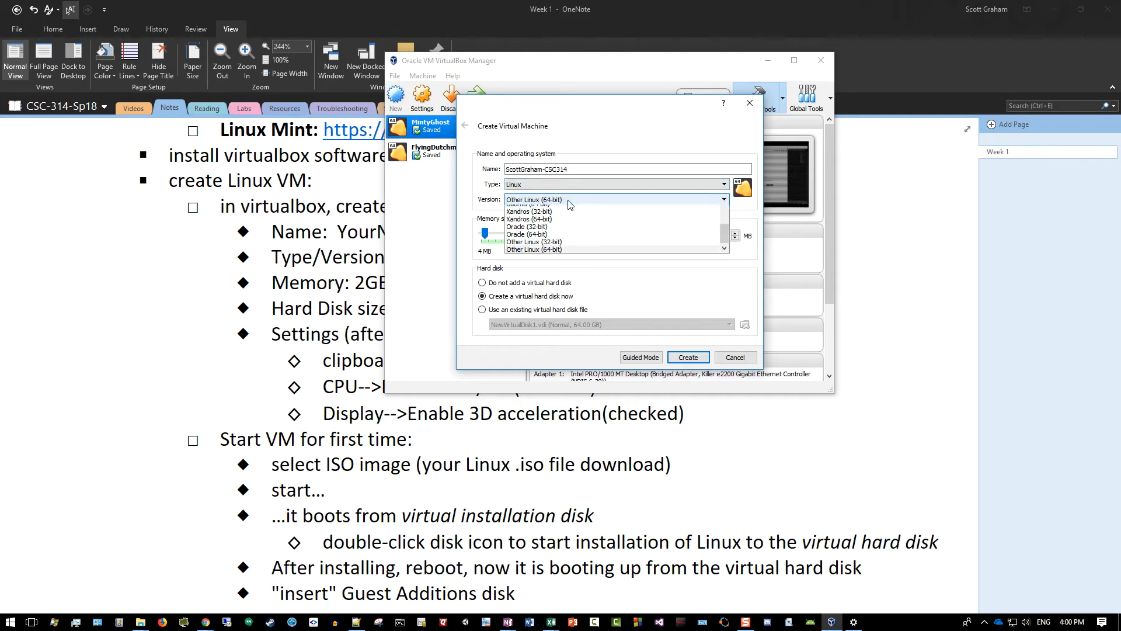
{"action": "left_click", "coordinate": [525, 199]}
{"action": "left_click", "coordinate": [244, 343]}
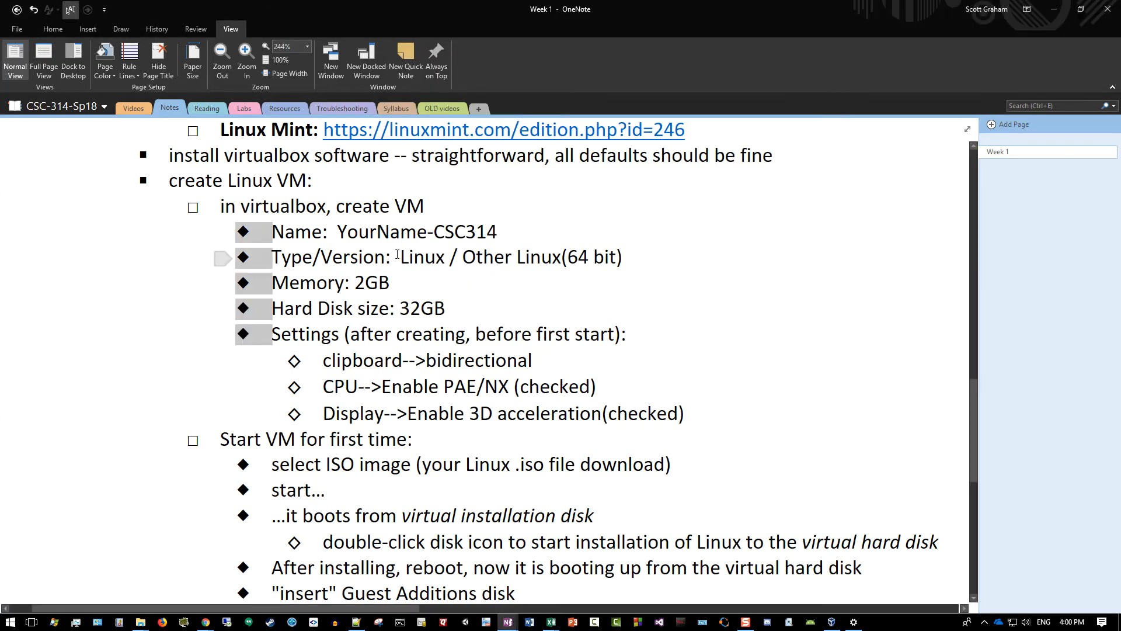
{"action": "key", "text": "alt+Tab"}
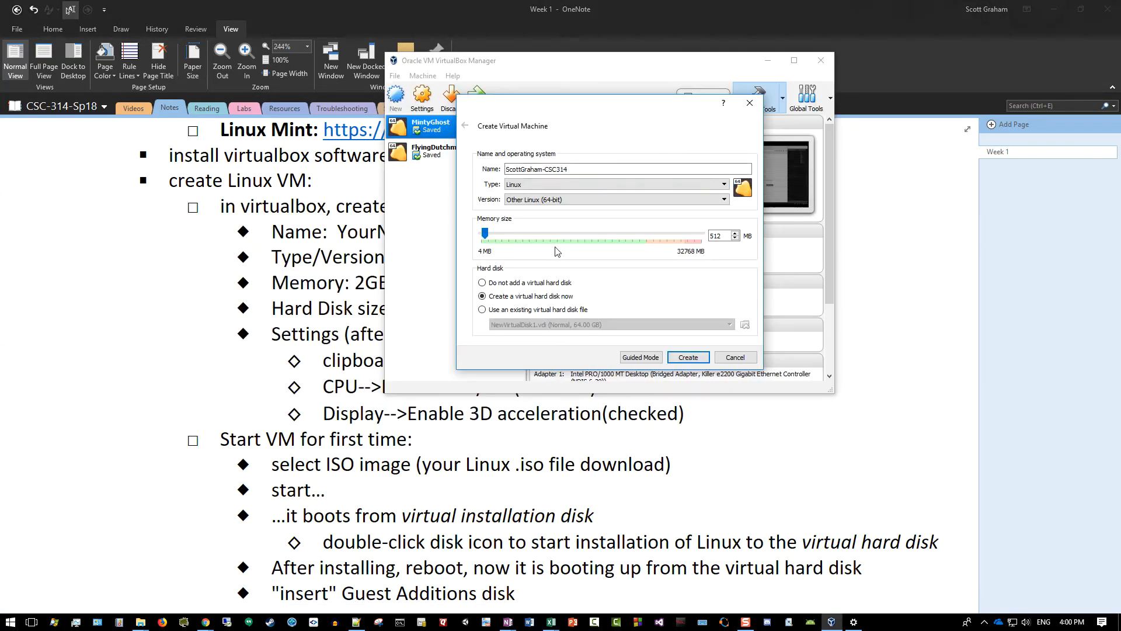
Set the new virtual machine's memory size to 2048 MB and move the creation dialog aside.
{"action": "left_click_drag", "start_coordinate": [484, 234], "coordinate": [495, 240]}
{"action": "left_click_drag", "start_coordinate": [497, 242], "coordinate": [497, 241]}
{"action": "left_click_drag", "start_coordinate": [623, 111], "coordinate": [764, 99]}
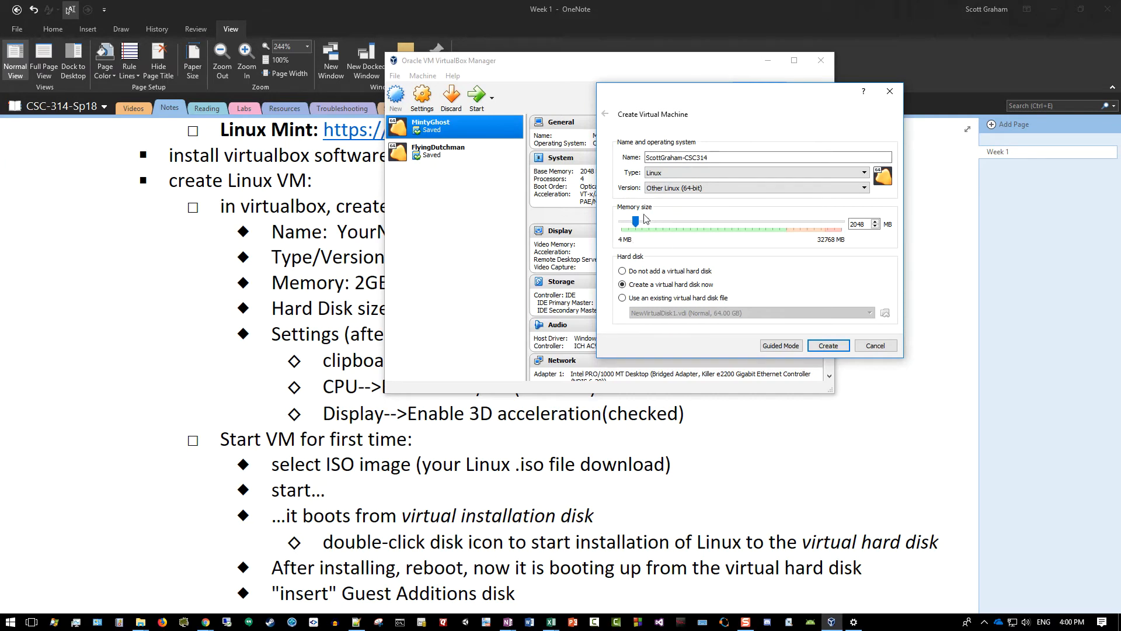
{"action": "left_click_drag", "start_coordinate": [709, 98], "coordinate": [677, 112]}
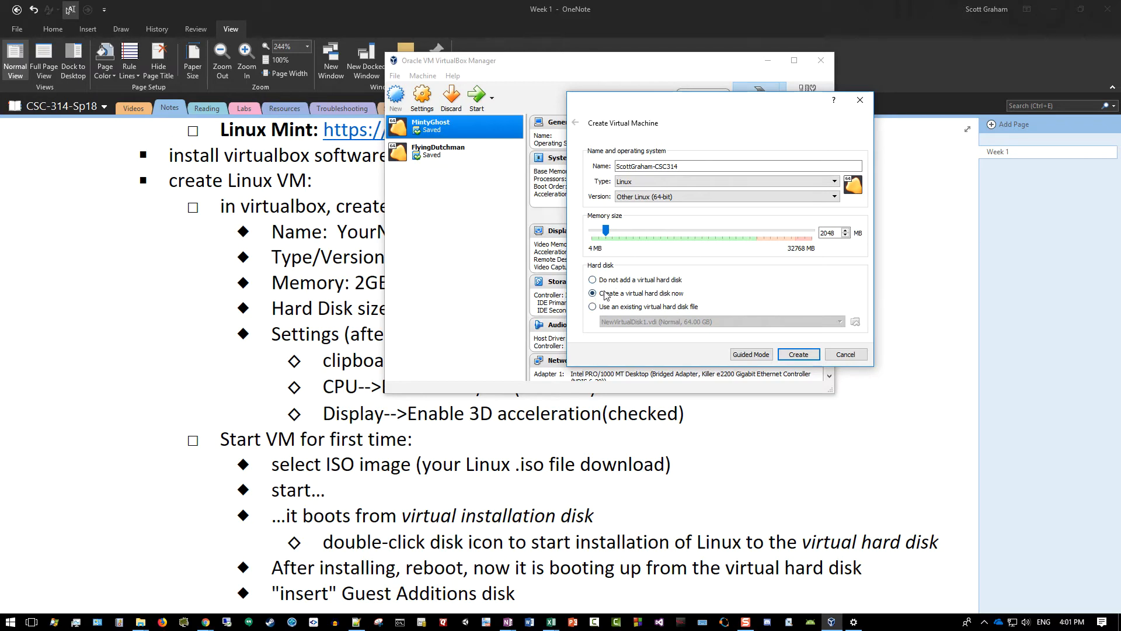
Create the virtual machine with a new 32 GB dynamically allocated VDI hard disk, keeping the default file location.
{"action": "left_click", "coordinate": [798, 355]}
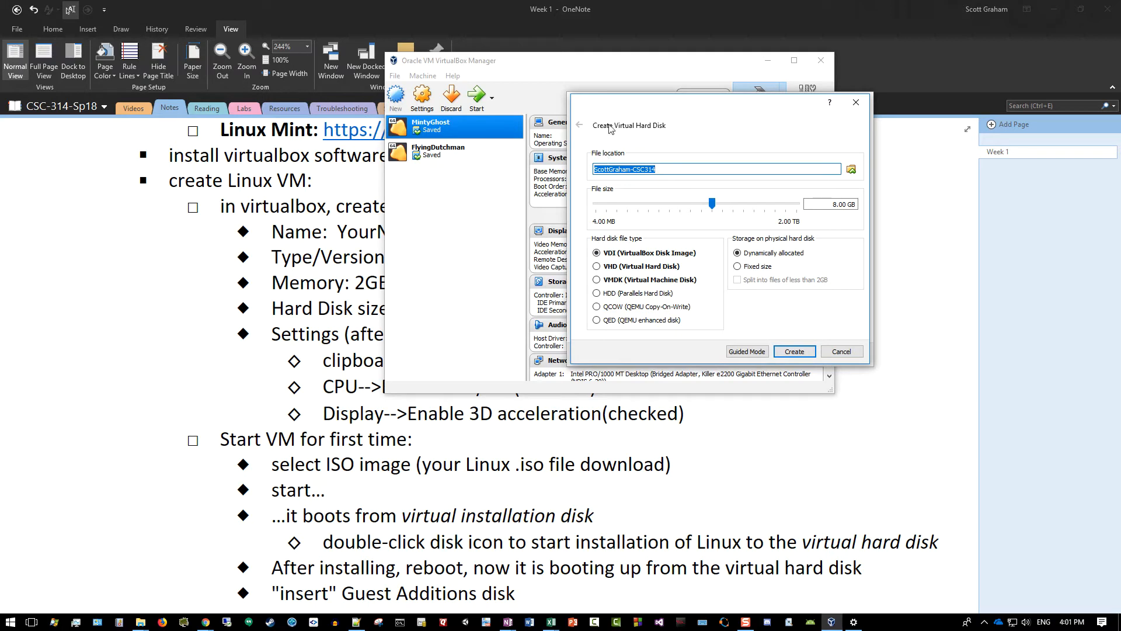
{"action": "left_click", "coordinate": [661, 171]}
{"action": "left_click", "coordinate": [836, 203]}
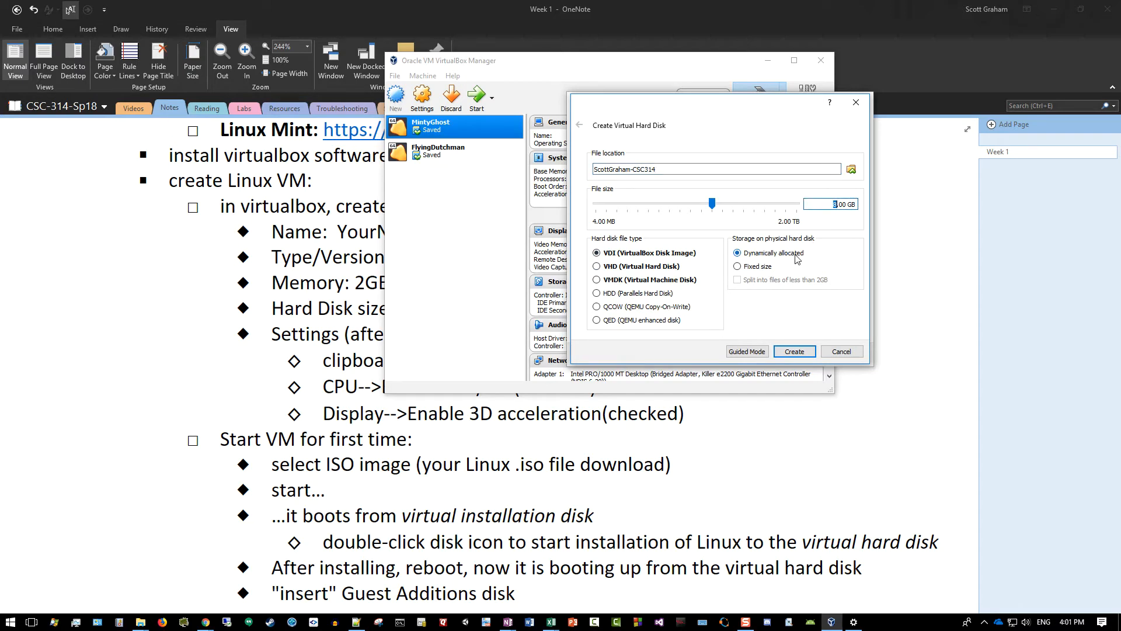
{"action": "type", "text": "32"}
{"action": "left_click_drag", "start_coordinate": [841, 202], "coordinate": [857, 203]}
{"action": "left_click", "coordinate": [824, 204]}
{"action": "left_click_drag", "start_coordinate": [830, 205], "coordinate": [854, 204]}
{"action": "left_click", "coordinate": [821, 204]}
{"action": "left_click", "coordinate": [800, 352]}
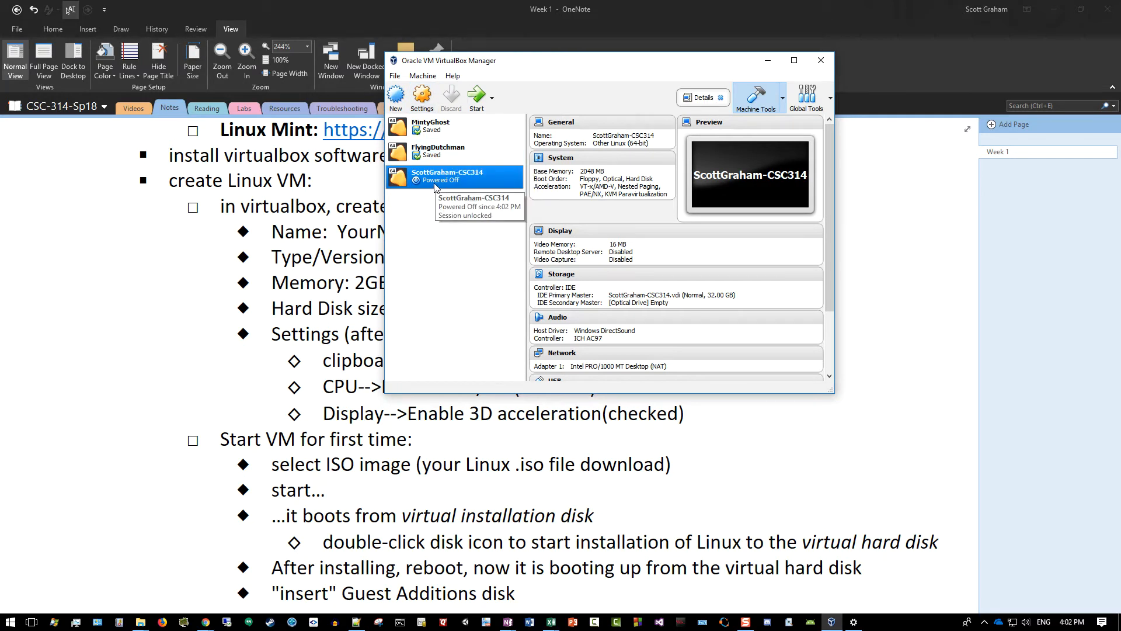
Set the new virtual machine's shared clipboard to Bidirectional in its advanced general settings.
{"action": "left_click", "coordinate": [425, 101]}
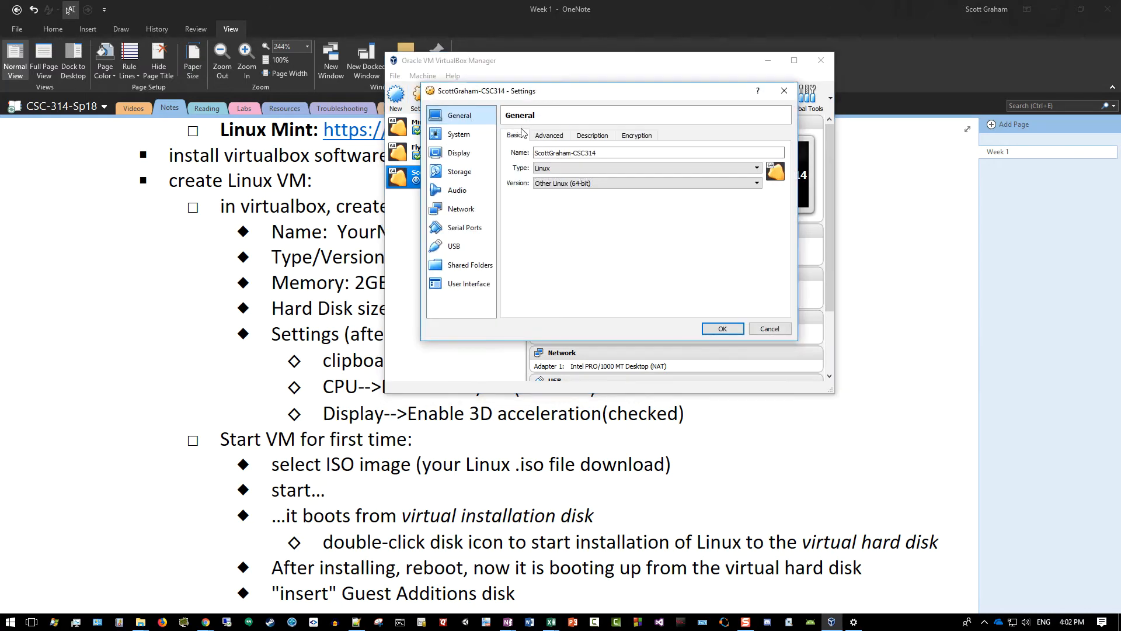
{"action": "left_click", "coordinate": [546, 135]}
{"action": "left_click", "coordinate": [607, 169]}
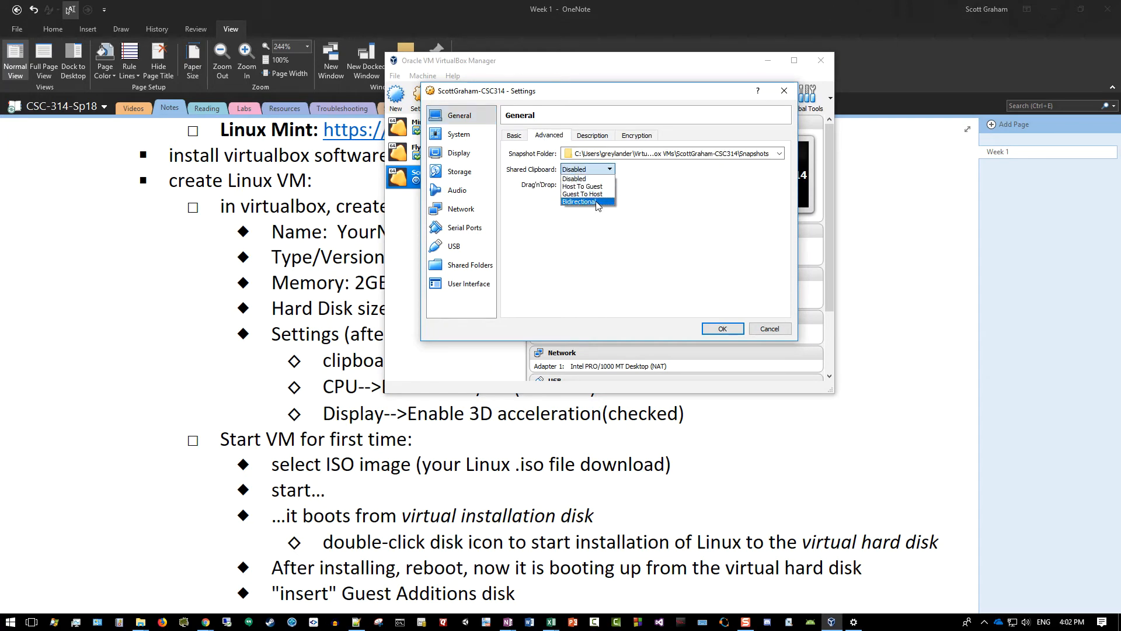
{"action": "left_click", "coordinate": [595, 202]}
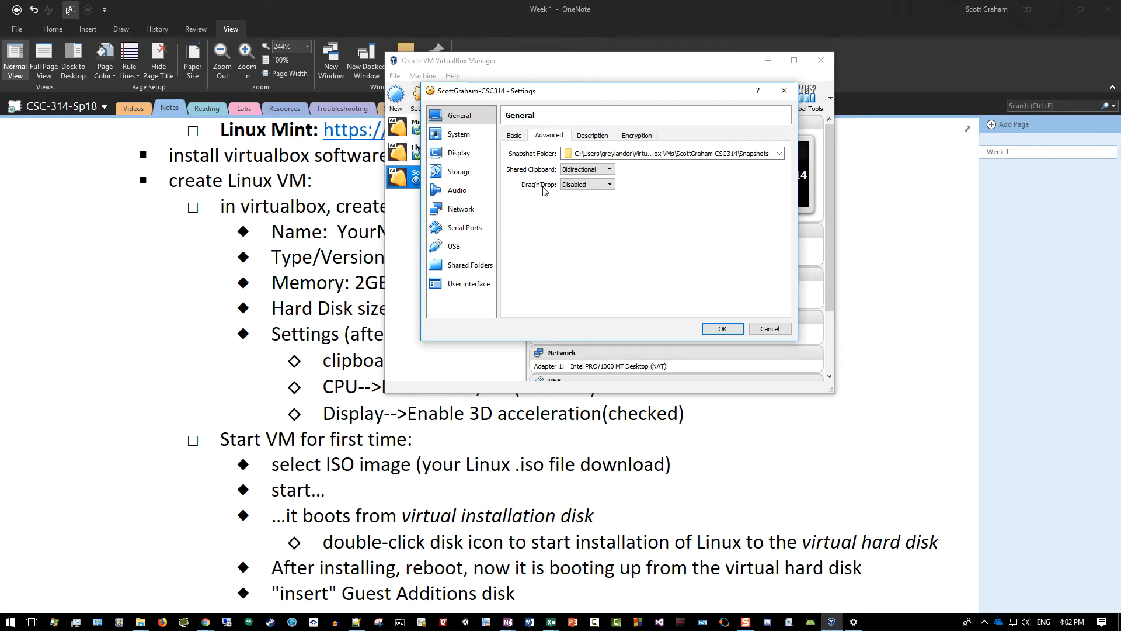
{"action": "left_click", "coordinate": [592, 185]}
{"action": "left_click", "coordinate": [593, 184]}
Review the virtual machine's motherboard and processor settings, then enable 3D acceleration for its display and save the settings.
{"action": "left_click", "coordinate": [448, 137]}
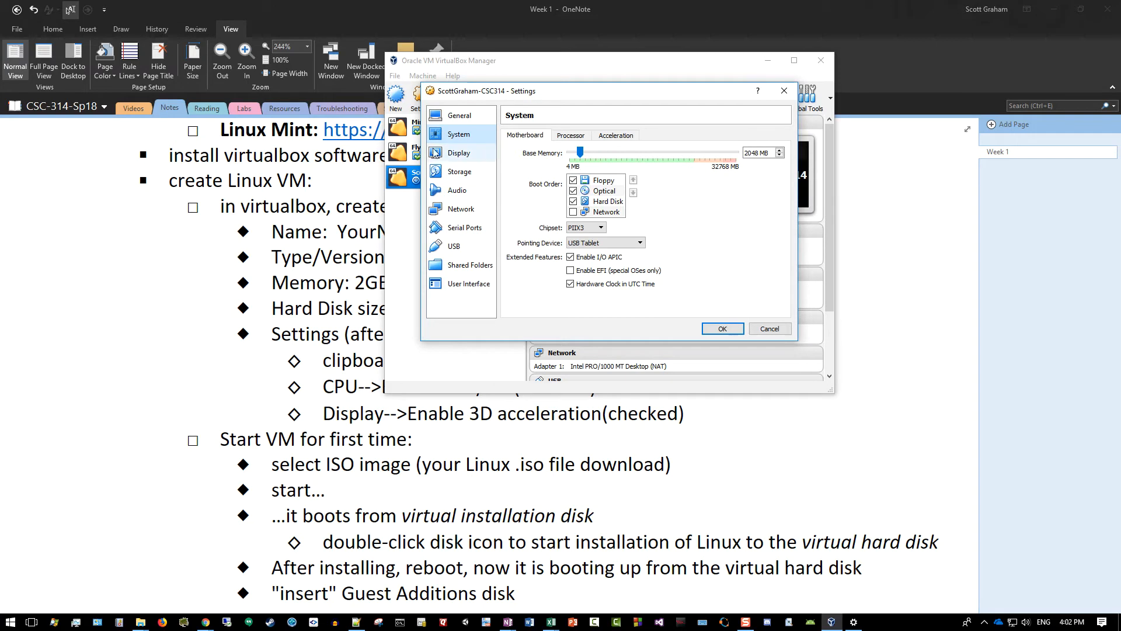
{"action": "left_click", "coordinate": [571, 135]}
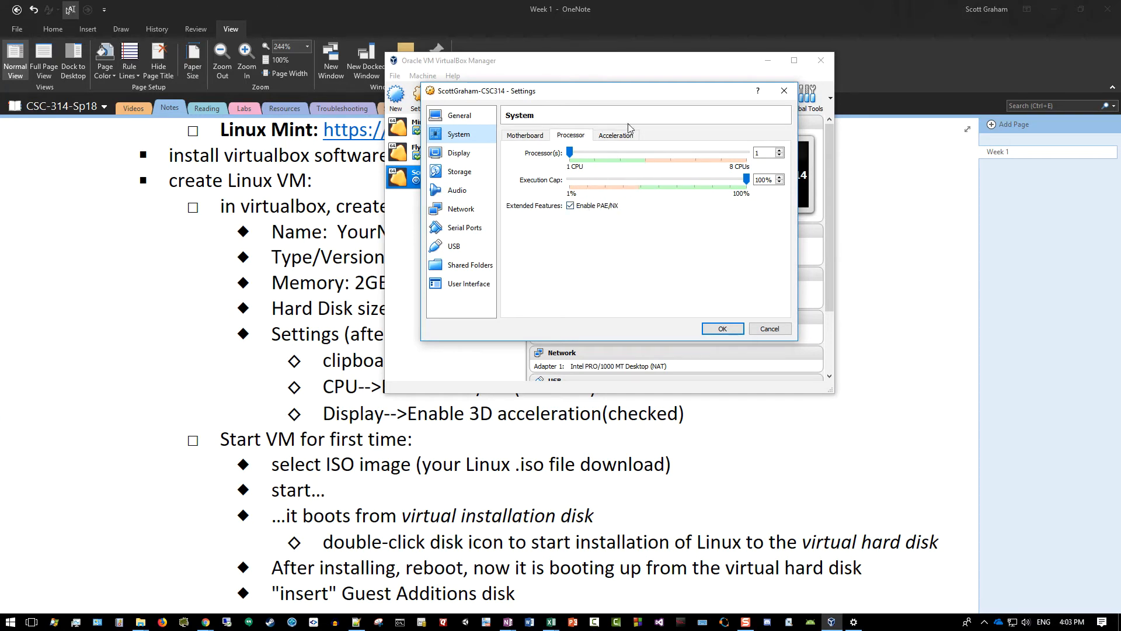
{"action": "left_click", "coordinate": [522, 136]}
{"action": "left_click", "coordinate": [567, 139]}
{"action": "left_click", "coordinate": [456, 157]}
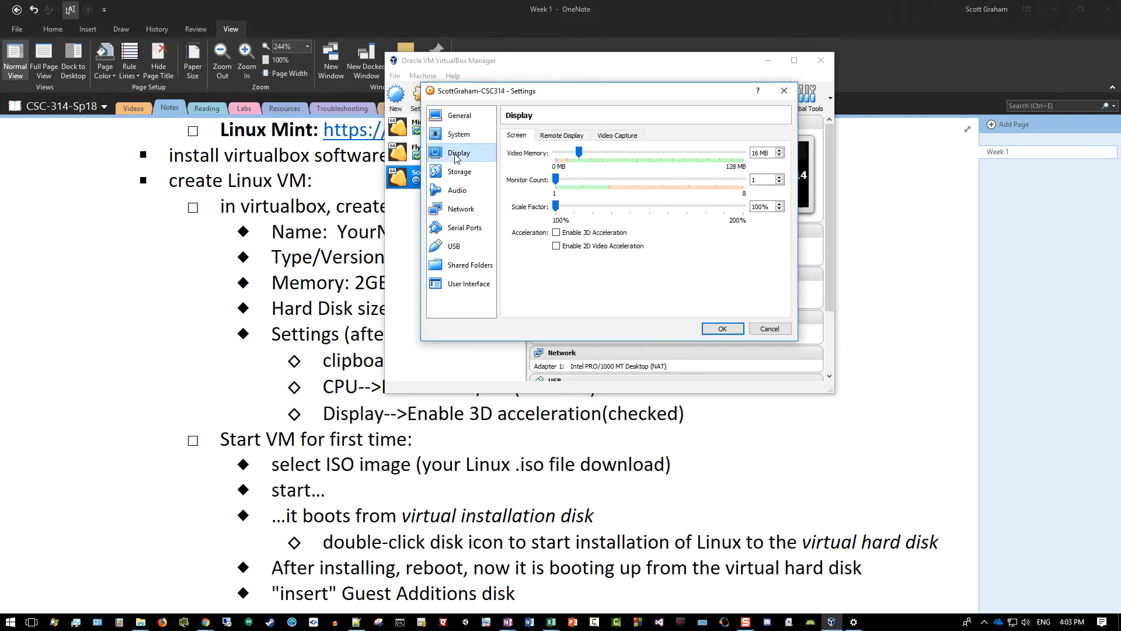
{"action": "left_click", "coordinate": [557, 232]}
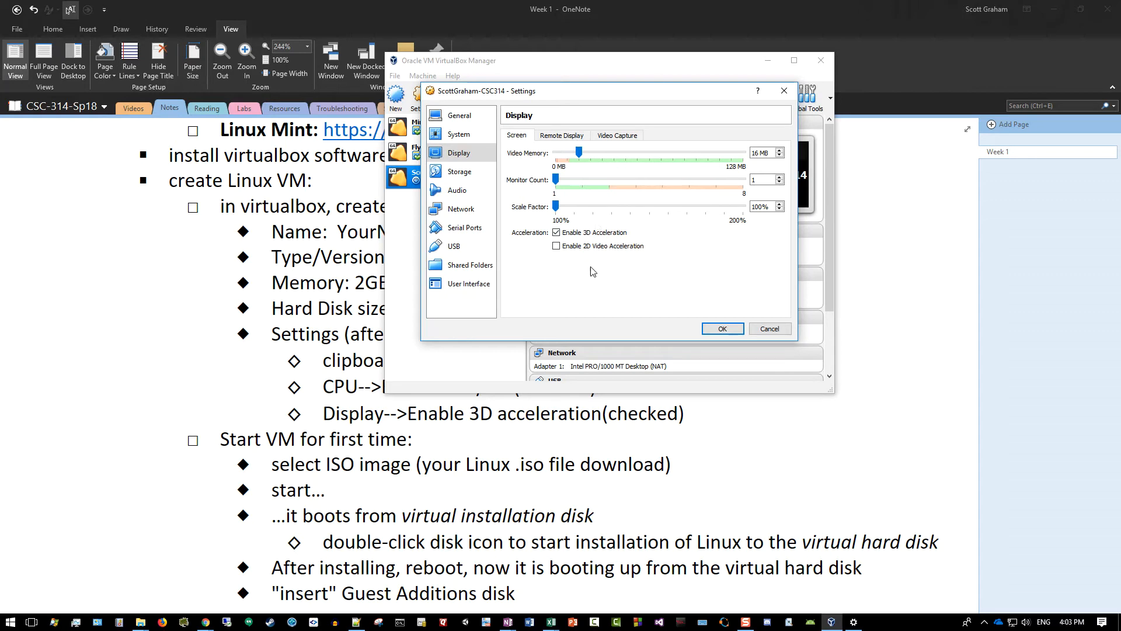
{"action": "left_click_drag", "start_coordinate": [609, 93], "coordinate": [631, 89]}
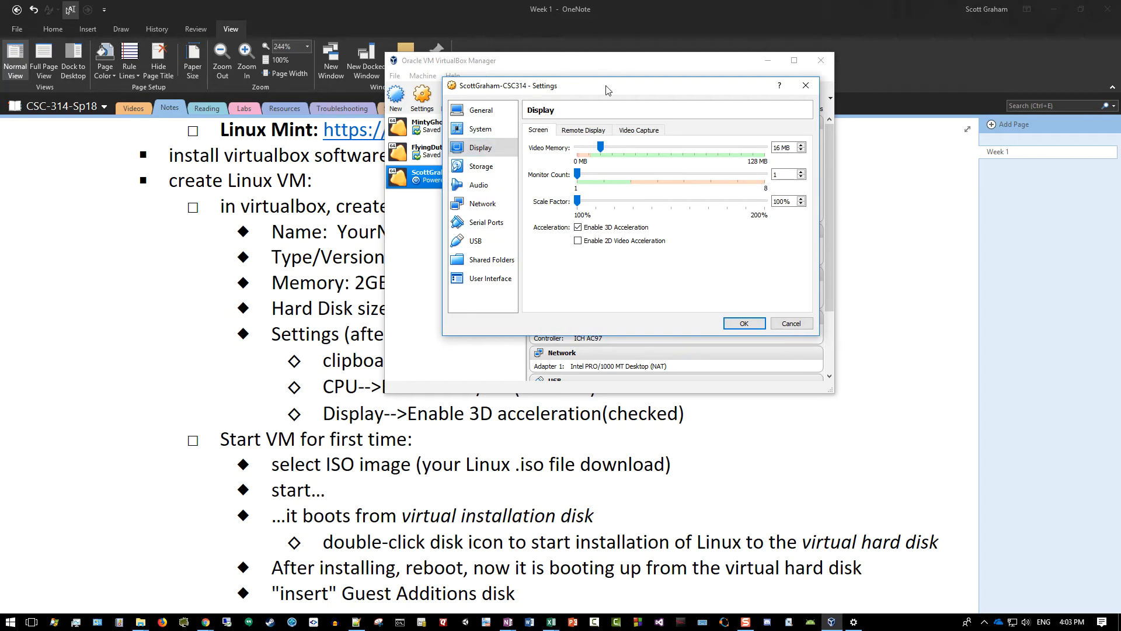
{"action": "left_click_drag", "start_coordinate": [606, 89], "coordinate": [587, 94]}
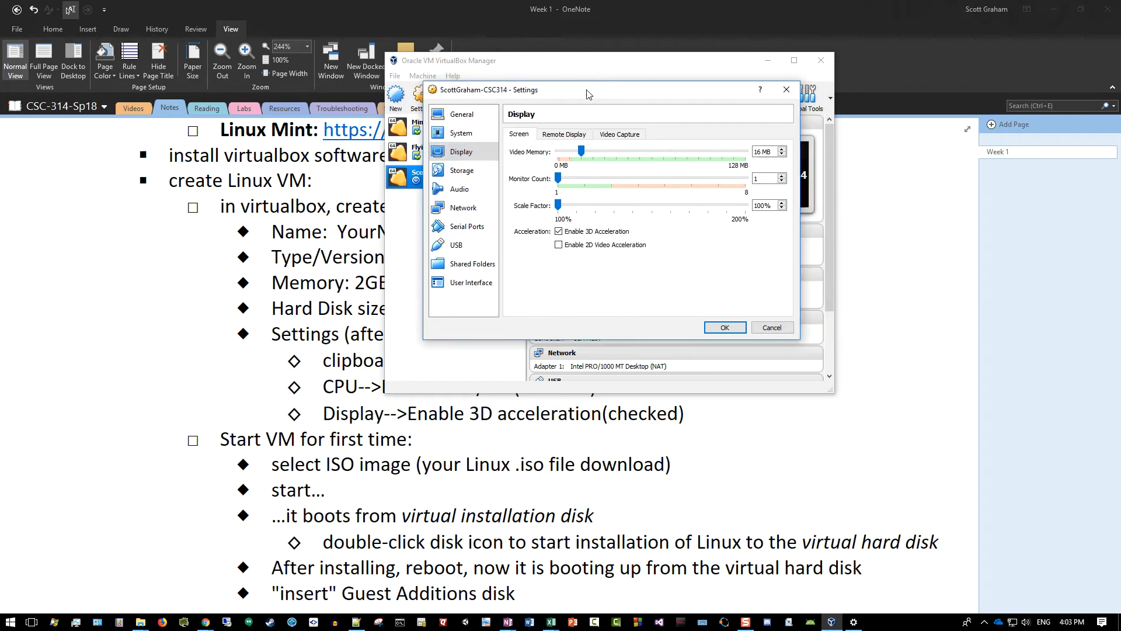
{"action": "left_click", "coordinate": [712, 328]}
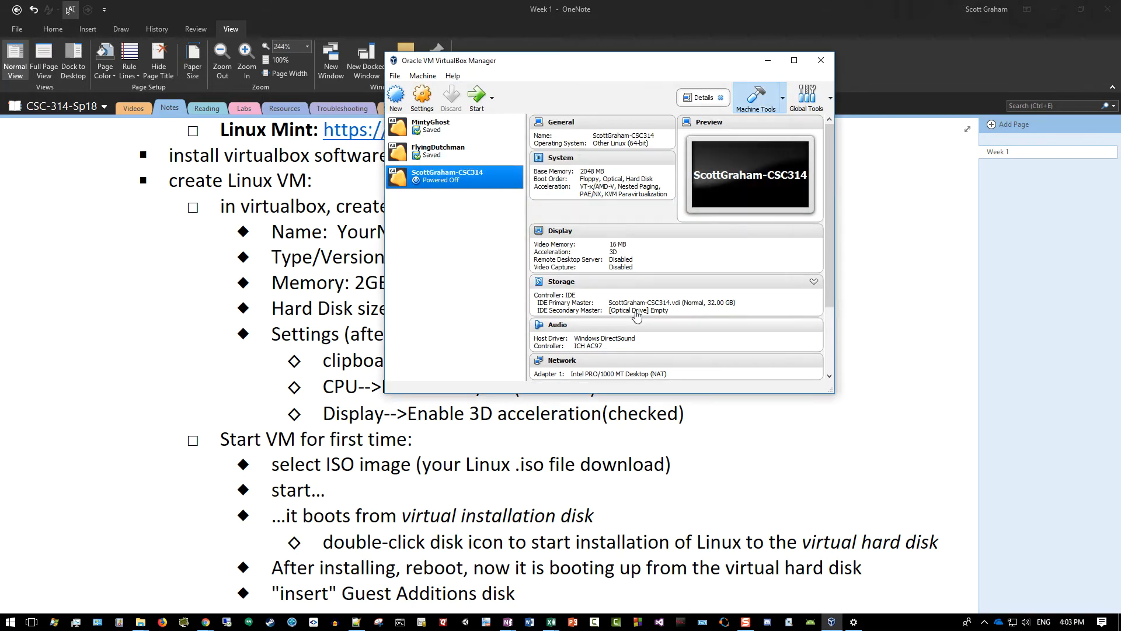
Start the new virtual machine using linuxmint-18.3-cinnamon-64bit.iso from the X: drive's Downloads folder as its start-up disk.
{"action": "left_click", "coordinate": [478, 98]}
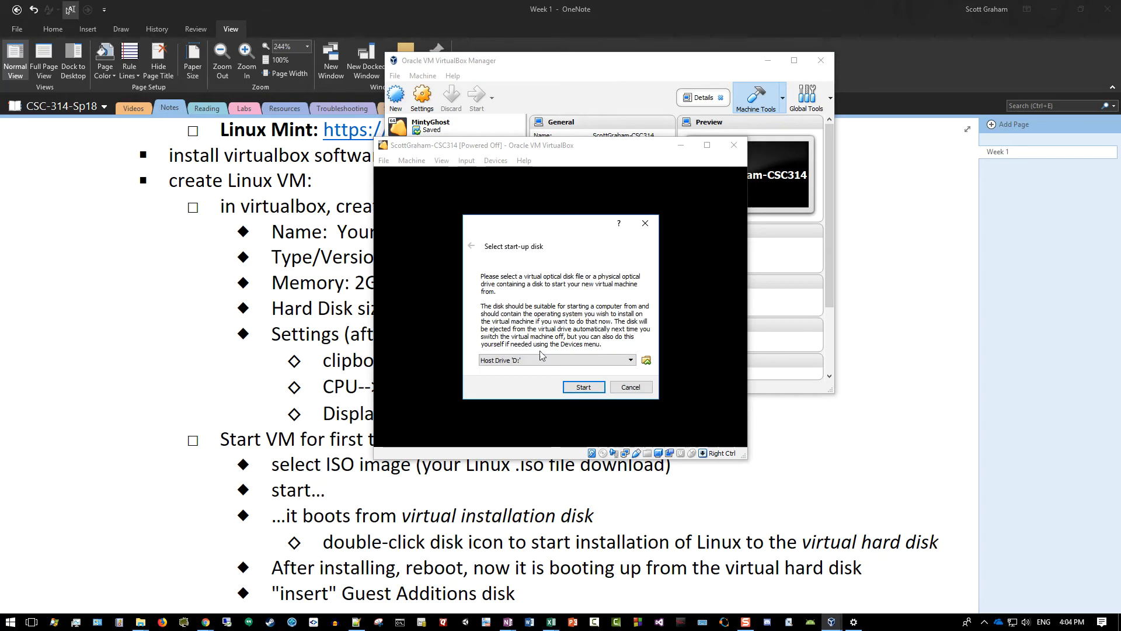
{"action": "left_click", "coordinate": [646, 362]}
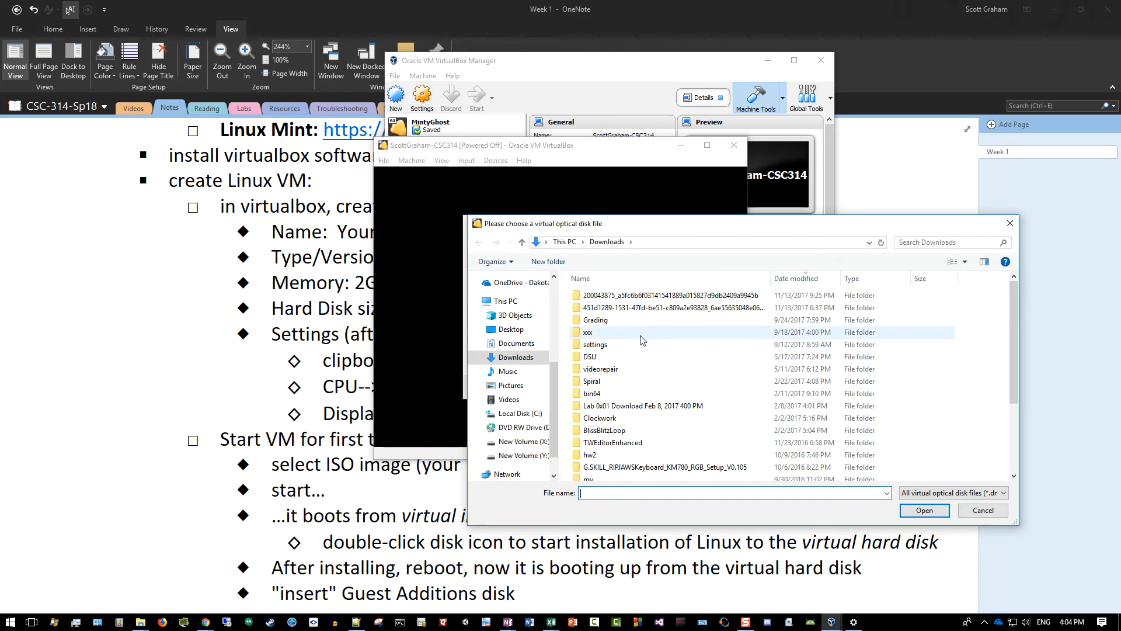
{"action": "left_click_drag", "start_coordinate": [554, 375], "coordinate": [556, 437]}
{"action": "left_click", "coordinate": [521, 404]}
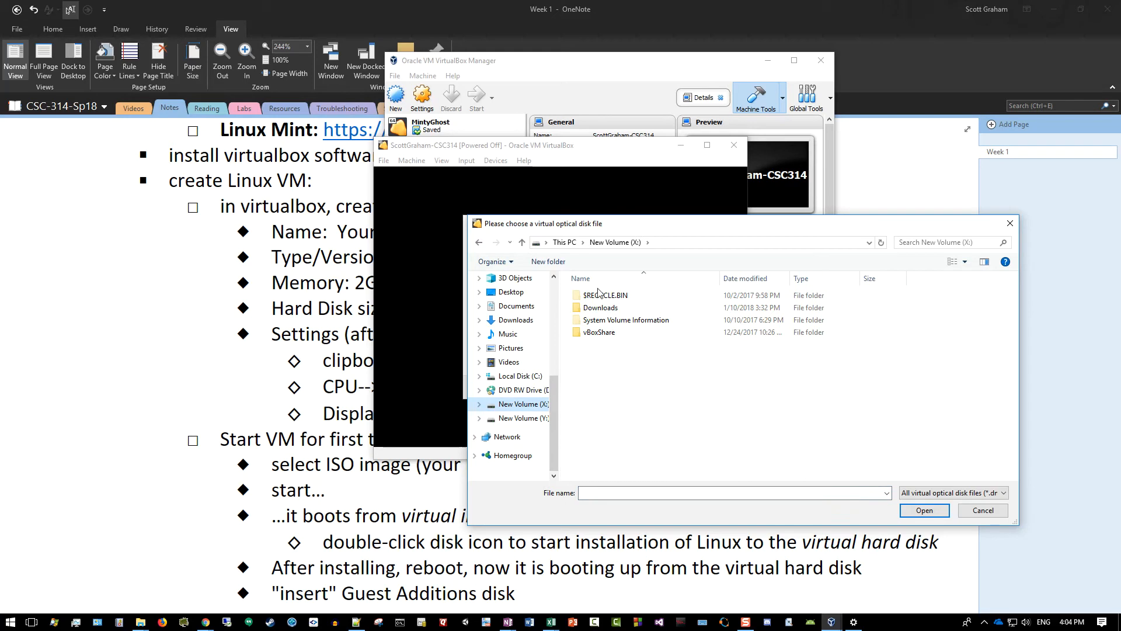
{"action": "double_click", "coordinate": [601, 309]}
{"action": "left_click", "coordinate": [636, 304]}
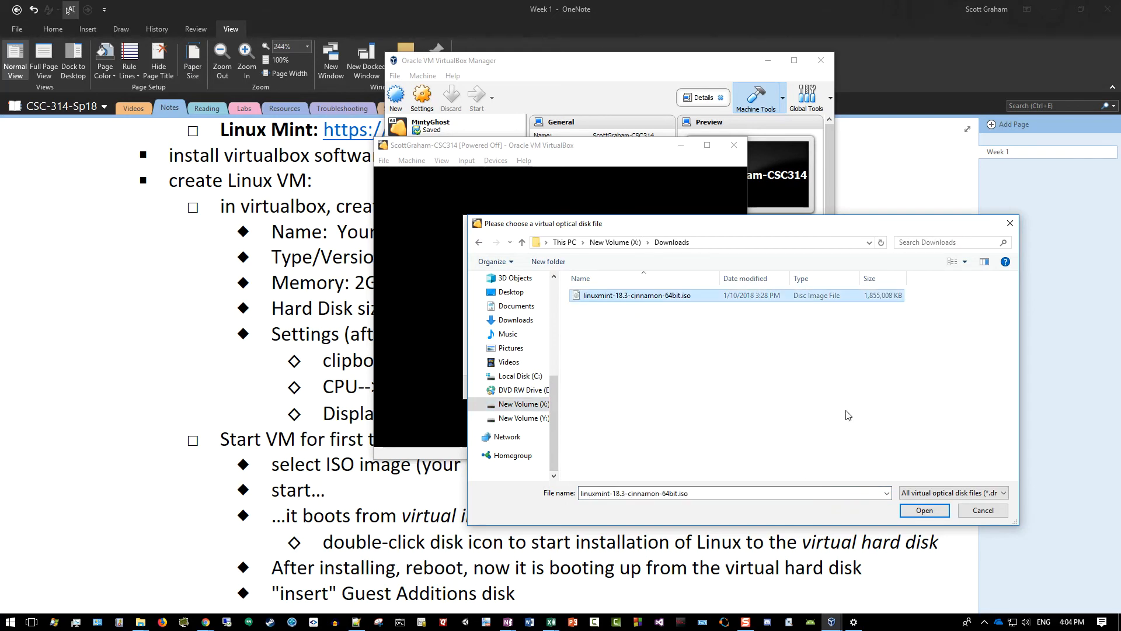
{"action": "left_click", "coordinate": [923, 512]}
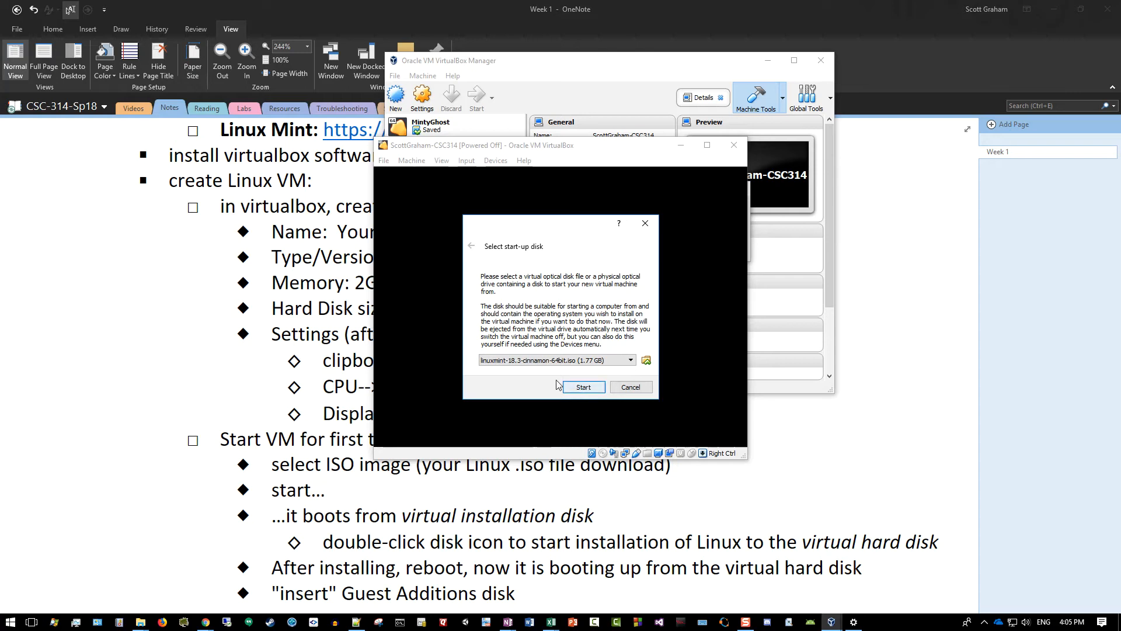
{"action": "mouse_move", "coordinate": [566, 231]}
{"action": "left_mouse_down"}
{"action": "mouse_move", "coordinate": [584, 265]}
{"action": "mouse_move", "coordinate": [562, 239]}
{"action": "left_mouse_up"}
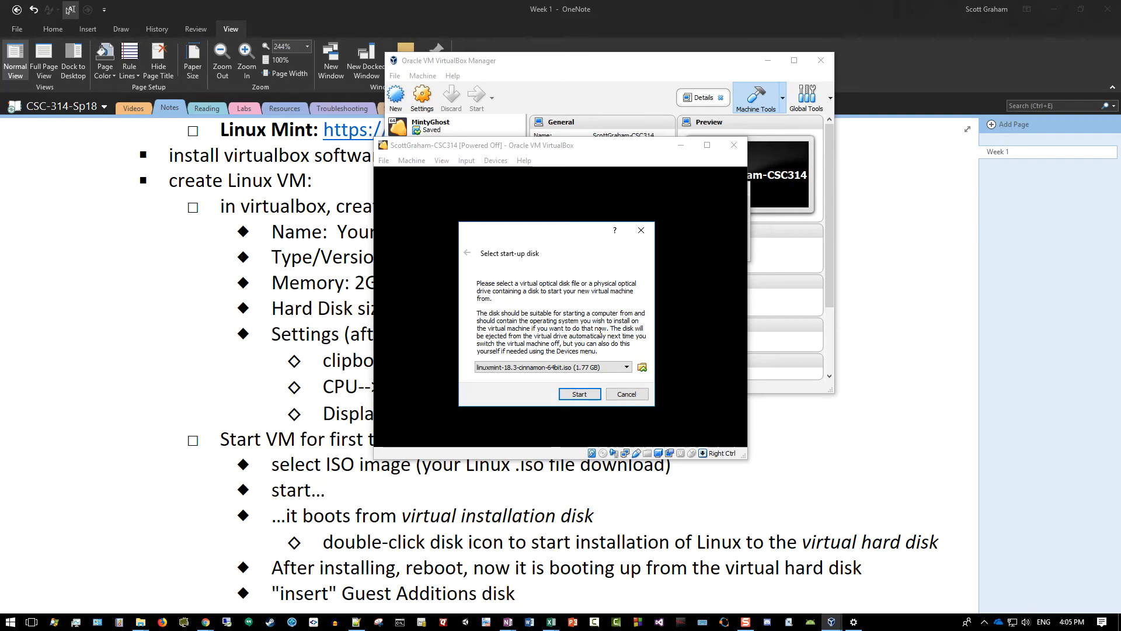
{"action": "left_click", "coordinate": [579, 394]}
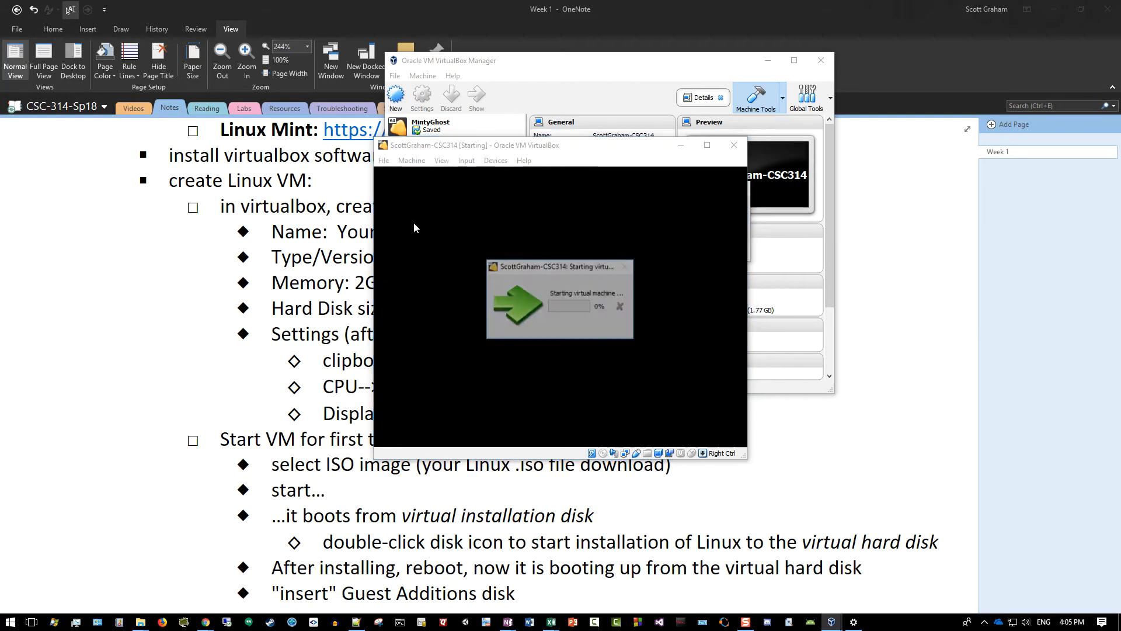
Reposition the virtual machine's window, dismiss the software rendering notice, and launch the Linux Mint installer with English as the language.
{"action": "left_click_drag", "start_coordinate": [605, 152], "coordinate": [473, 159]}
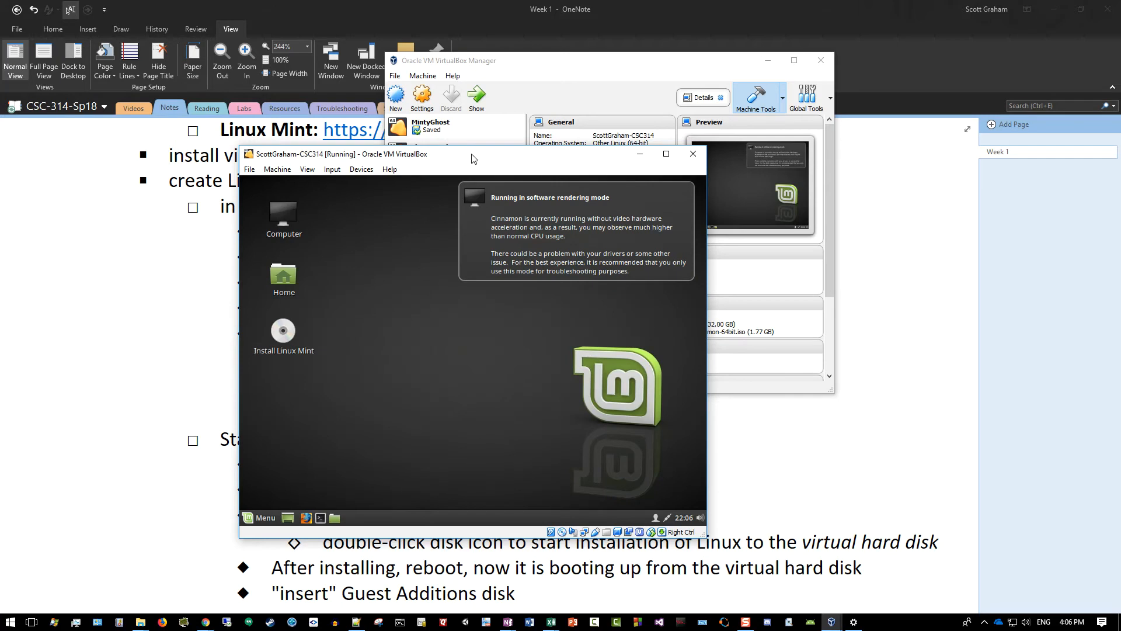
{"action": "left_click_drag", "start_coordinate": [473, 158], "coordinate": [414, 91]}
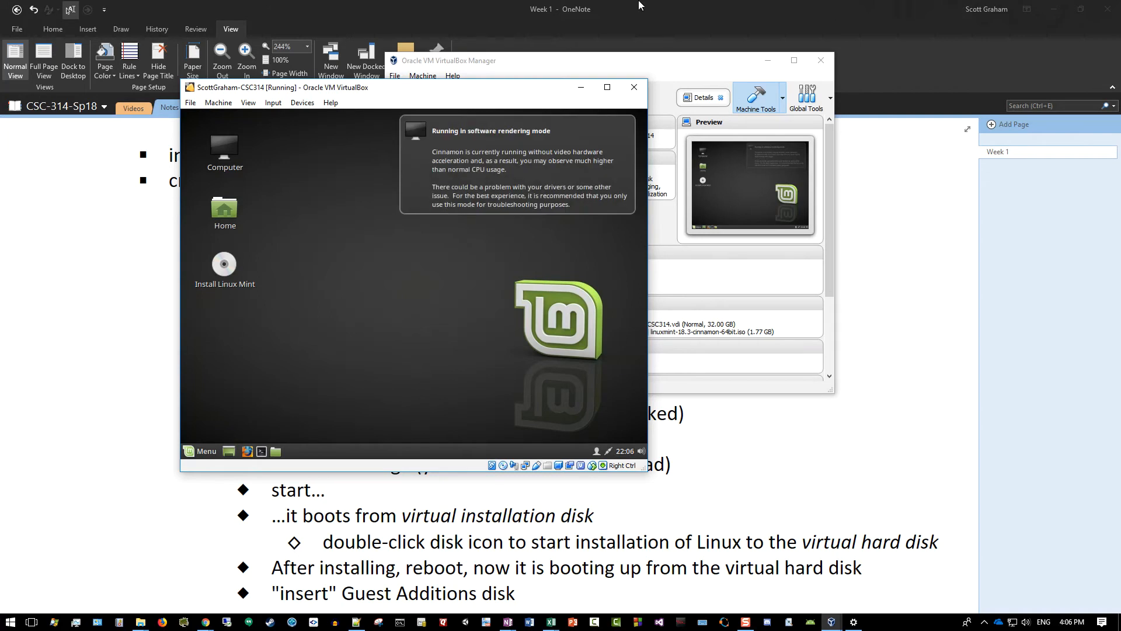
{"action": "left_click", "coordinate": [481, 160]}
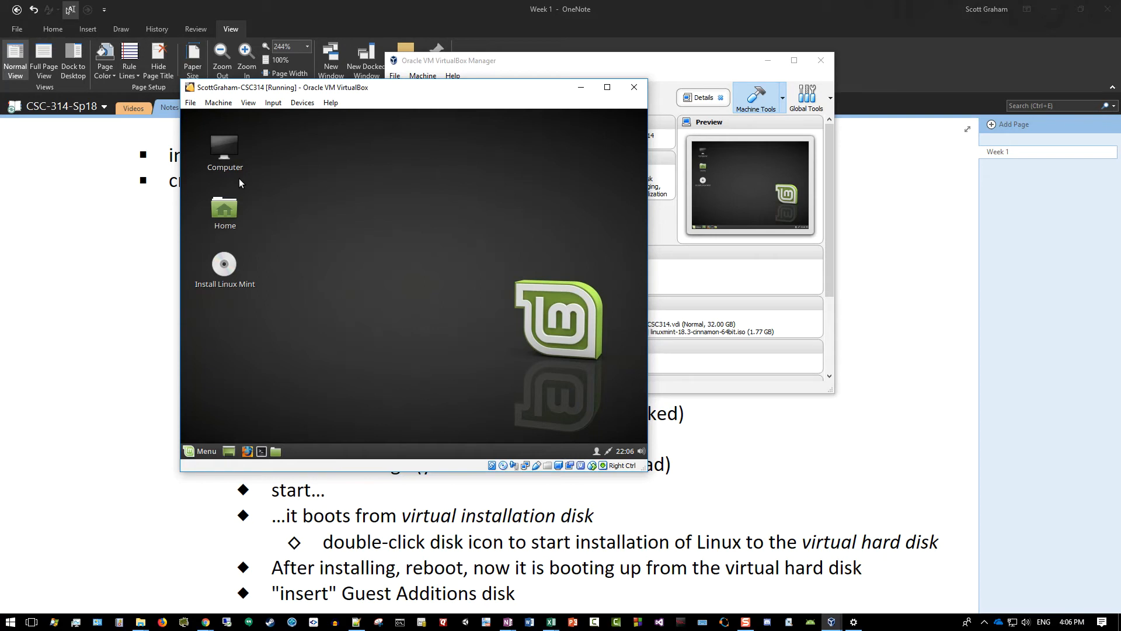
{"action": "double_click", "coordinate": [222, 263]}
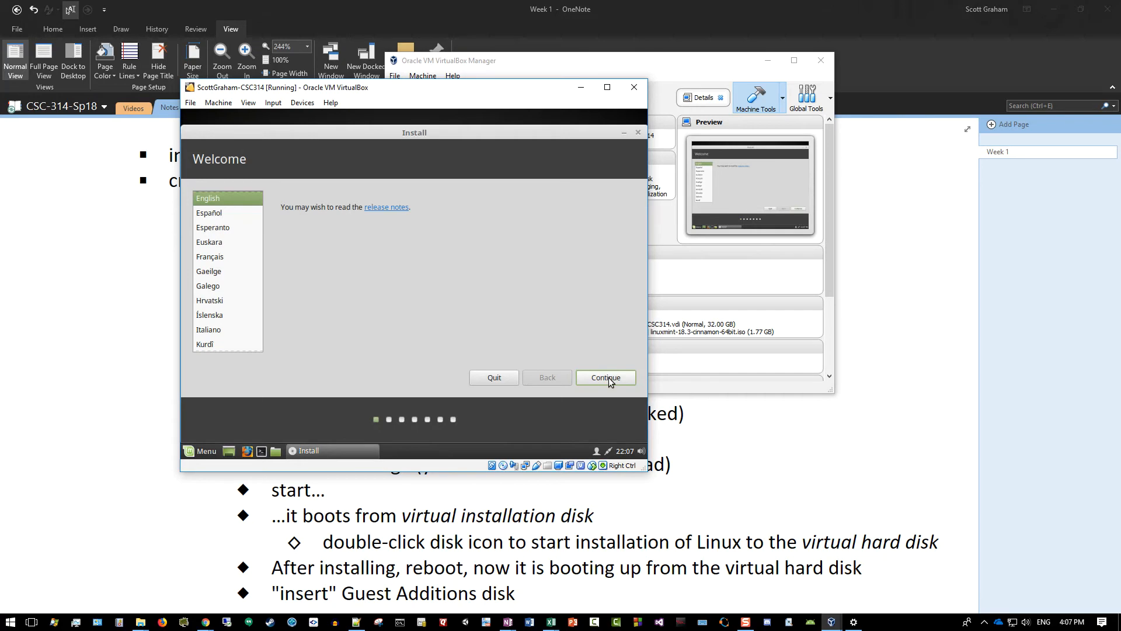
{"action": "left_click", "coordinate": [593, 374]}
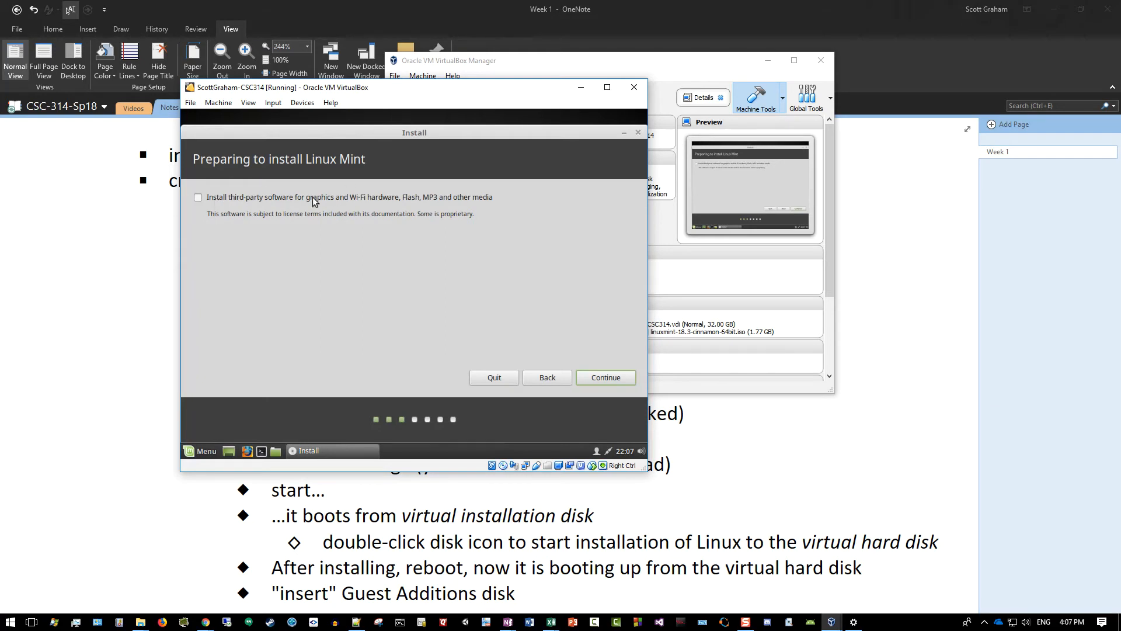
Continue past the third-party software option and install Linux Mint by erasing the virtual disk, confirming the partition changes.
{"action": "left_click", "coordinate": [200, 198]}
{"action": "left_click", "coordinate": [199, 198]}
{"action": "left_click", "coordinate": [612, 378]}
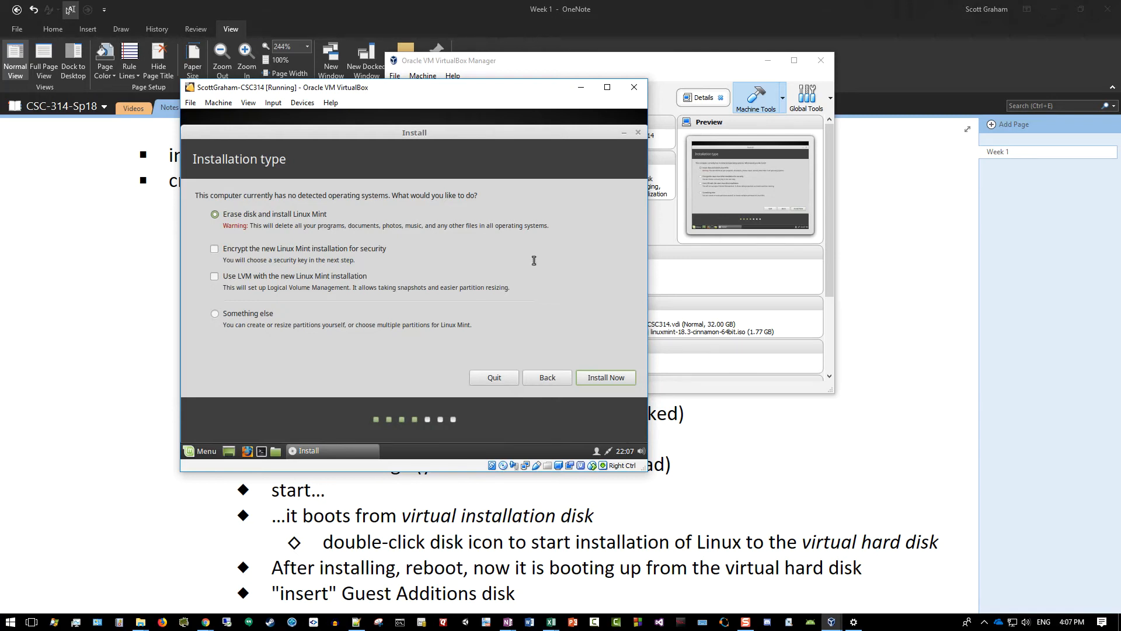
{"action": "left_click", "coordinate": [614, 380]}
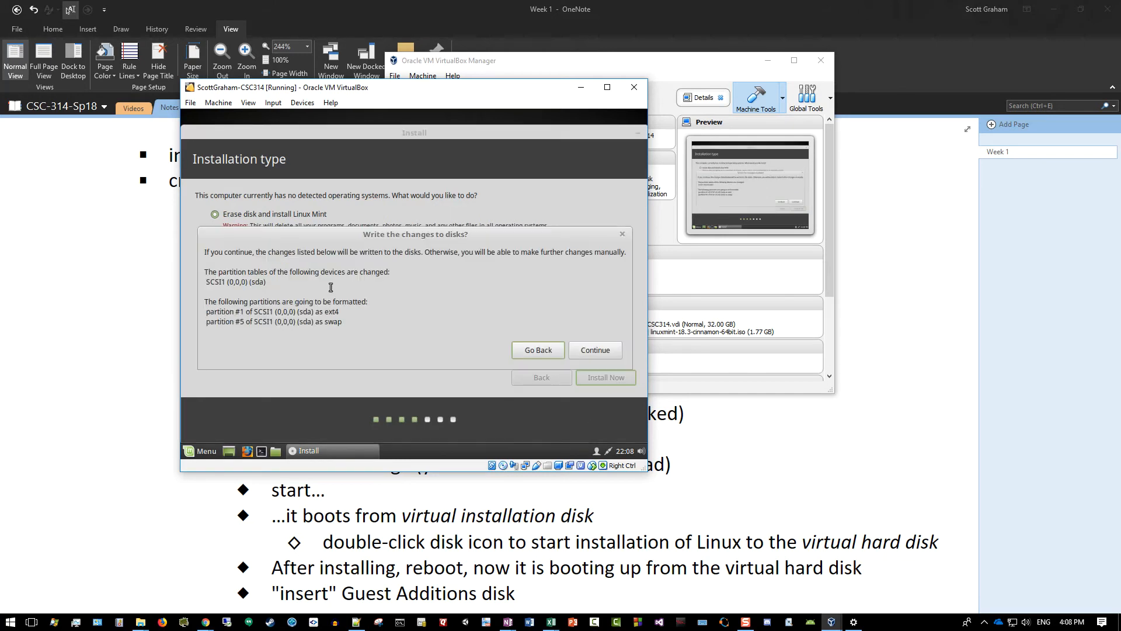
{"action": "left_click", "coordinate": [600, 351]}
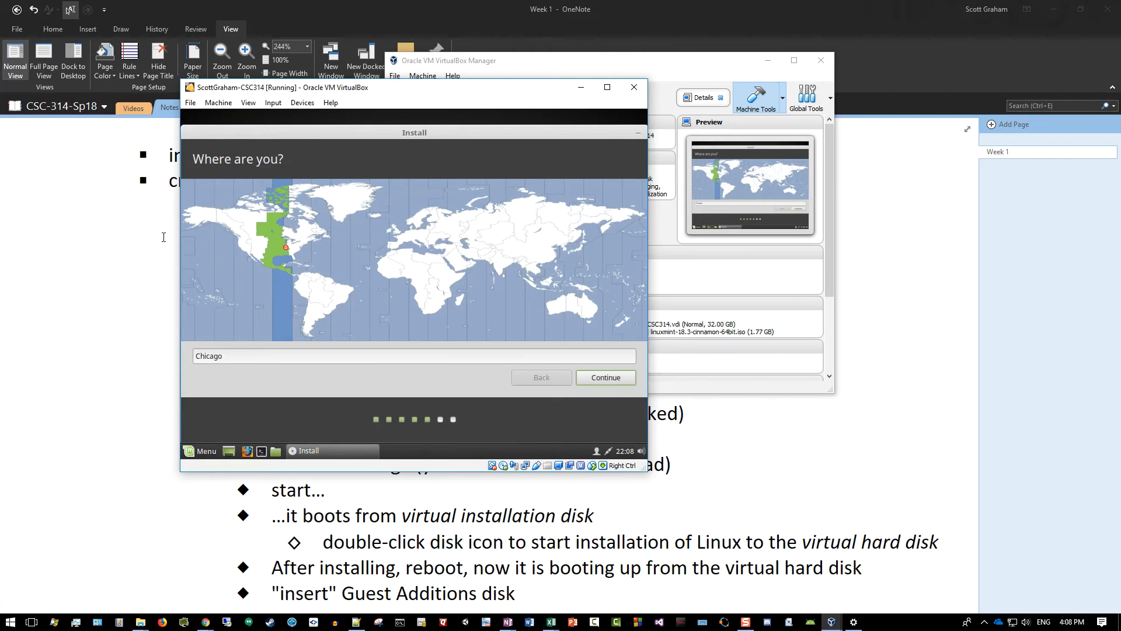
Accept Chicago as the location and English (US) as the keyboard layout.
{"action": "left_click", "coordinate": [595, 379]}
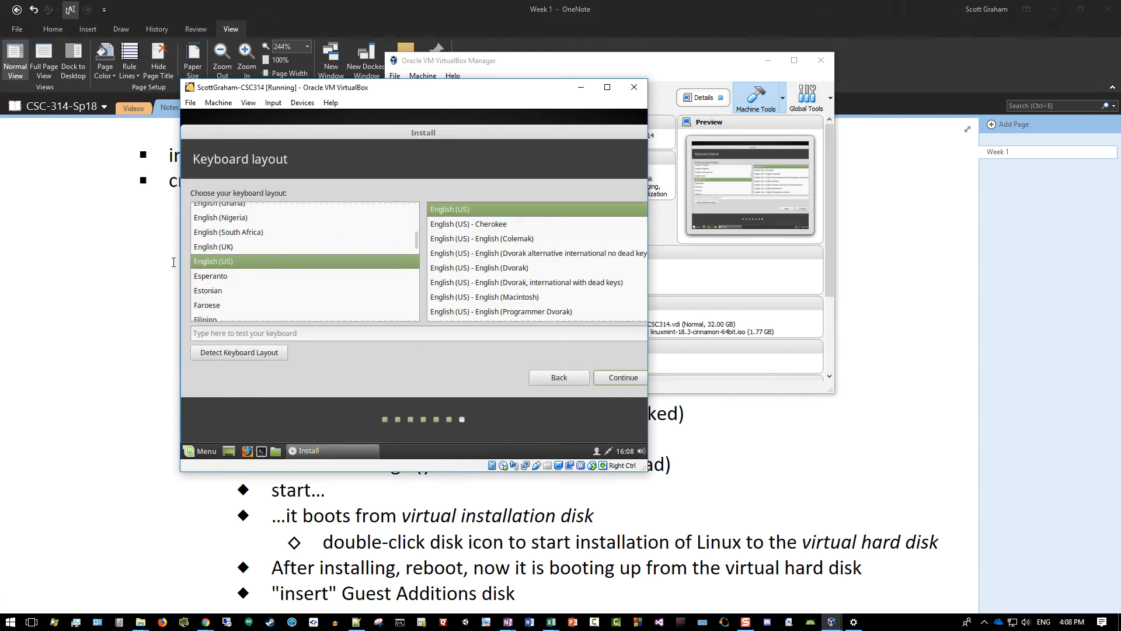
{"action": "left_click", "coordinate": [623, 377]}
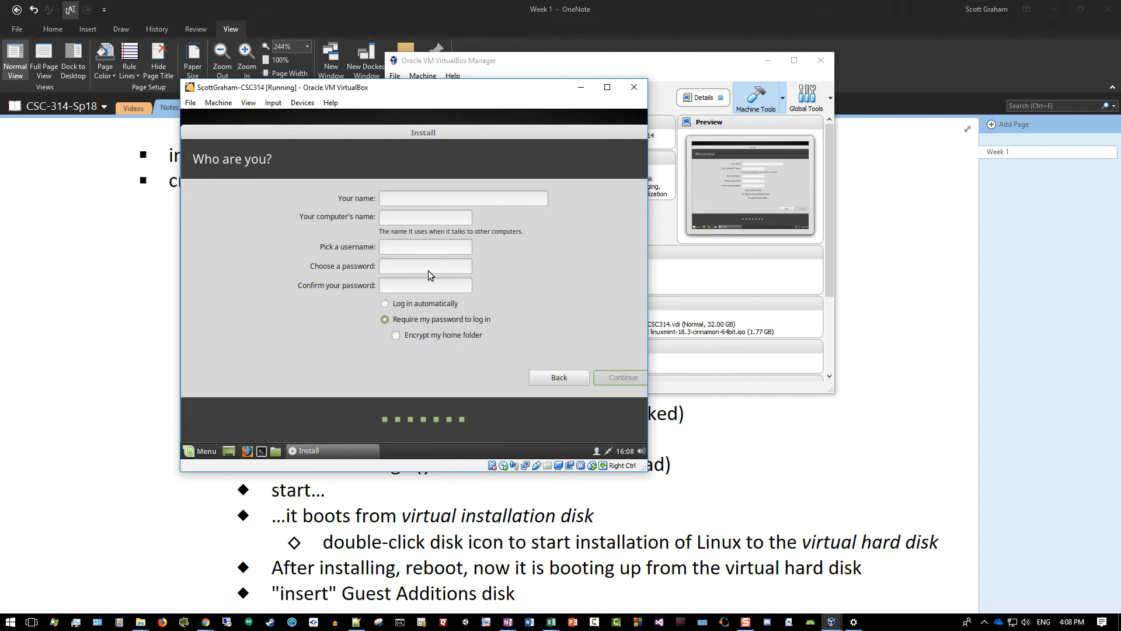
Enter the account owner's full name and replace the VirtualBox part of the computer's name with CSC314.
{"action": "type", "text": "Scott Graham"}
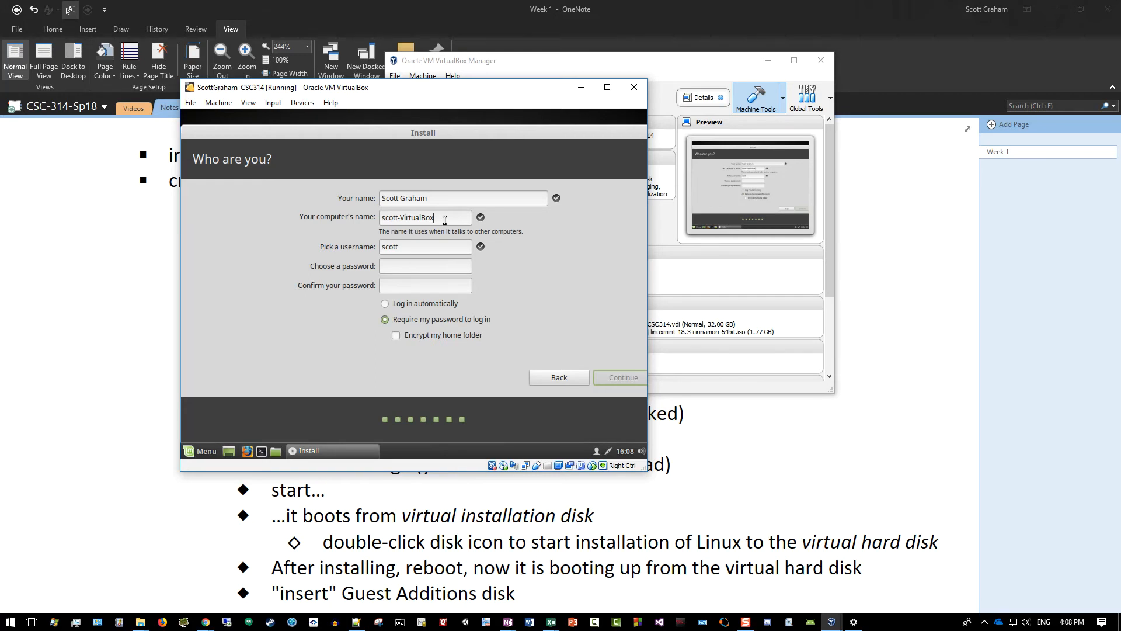
{"action": "key", "text": "BackSpace"}
{"action": "key", "text": "BackSpace"}
{"action": "key", "text": "BackSpace"}
{"action": "key", "text": "BackSpace"}
{"action": "key", "text": "BackSpace"}
{"action": "key", "text": "BackSpace"}
{"action": "key", "text": "BackSpace"}
{"action": "key", "text": "BackSpace"}
{"action": "key", "text": "BackSpace"}
{"action": "key", "text": "BackSpace"}
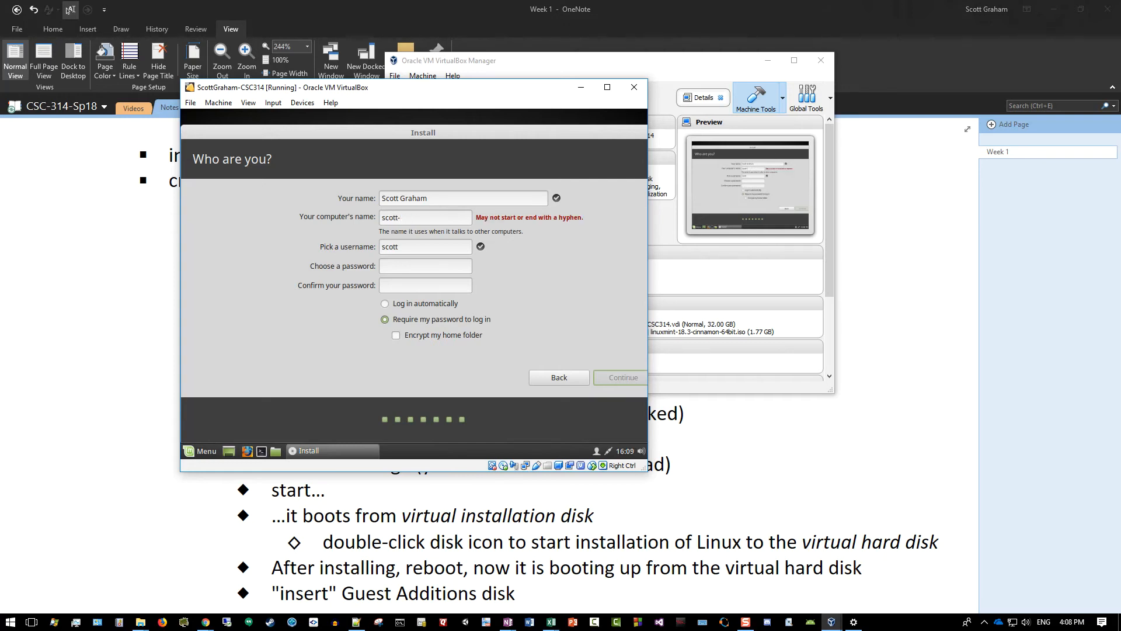
{"action": "type", "text": "CSC314"}
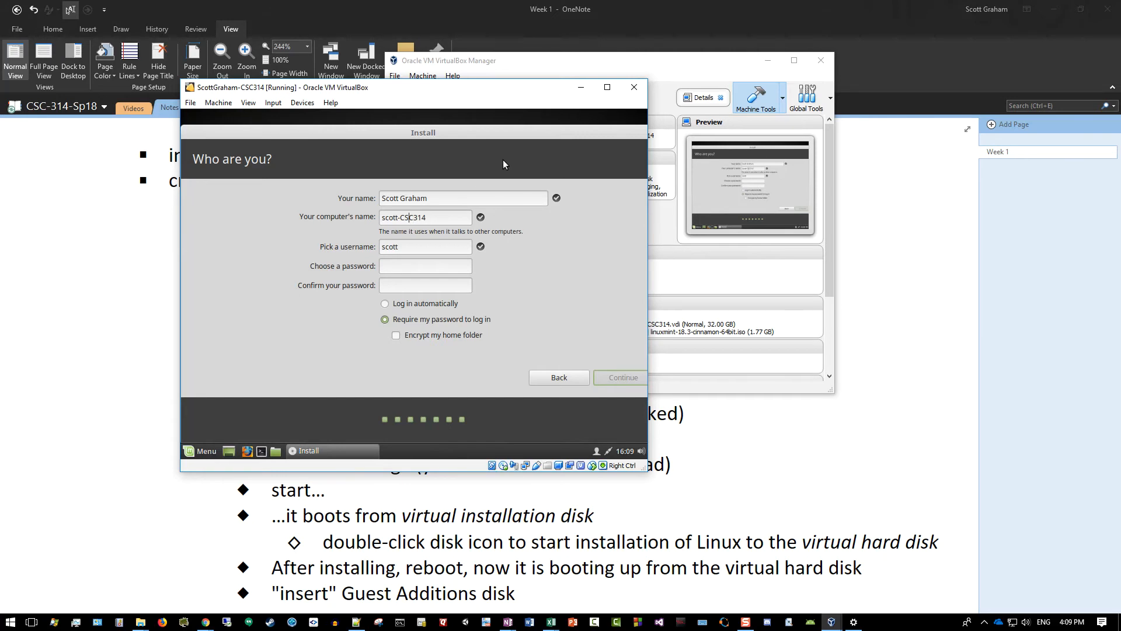
Enter and confirm the account password, require it at login, and continue with the installation.
{"action": "left_click", "coordinate": [402, 248]}
{"action": "left_click", "coordinate": [436, 269]}
{"action": "type", "text": "••••••••"}
{"action": "type", "text": "••••••••"}
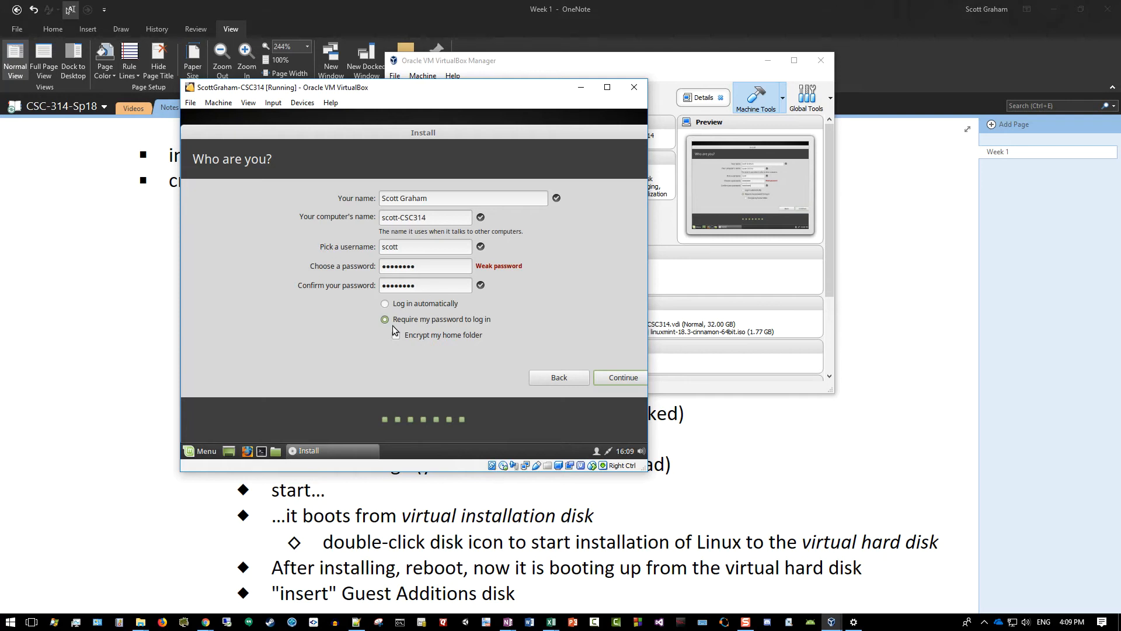
{"action": "left_click", "coordinate": [425, 305]}
{"action": "left_click", "coordinate": [385, 321]}
{"action": "left_click", "coordinate": [622, 376]}
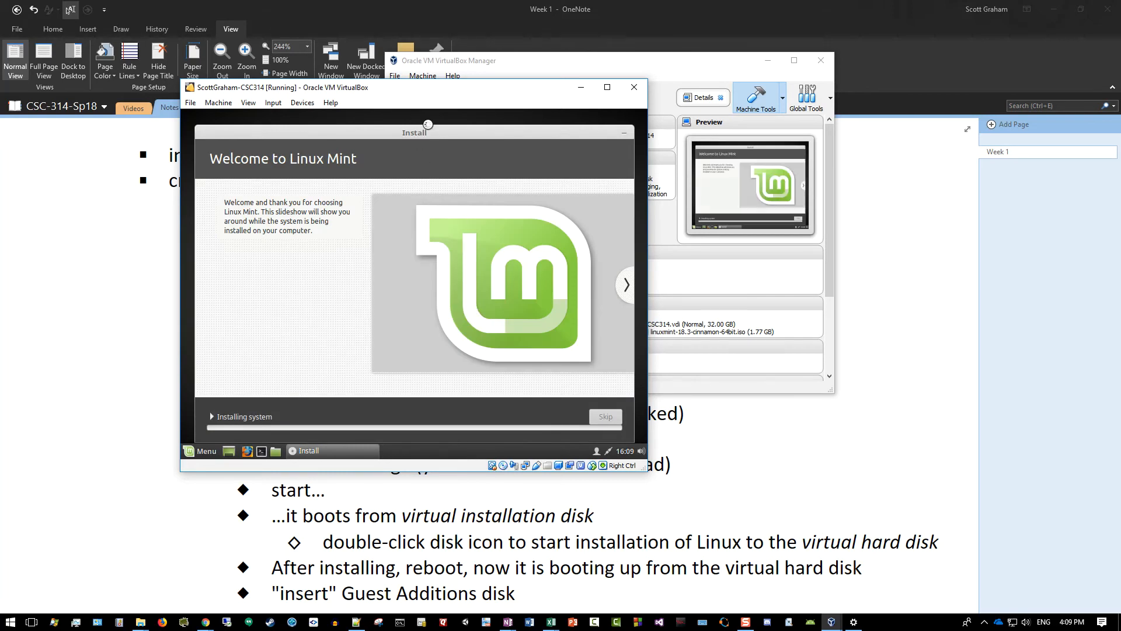
Move the installer window up and maximize the virtual machine's window to fill the screen.
{"action": "left_click_drag", "start_coordinate": [440, 132], "coordinate": [436, 124]}
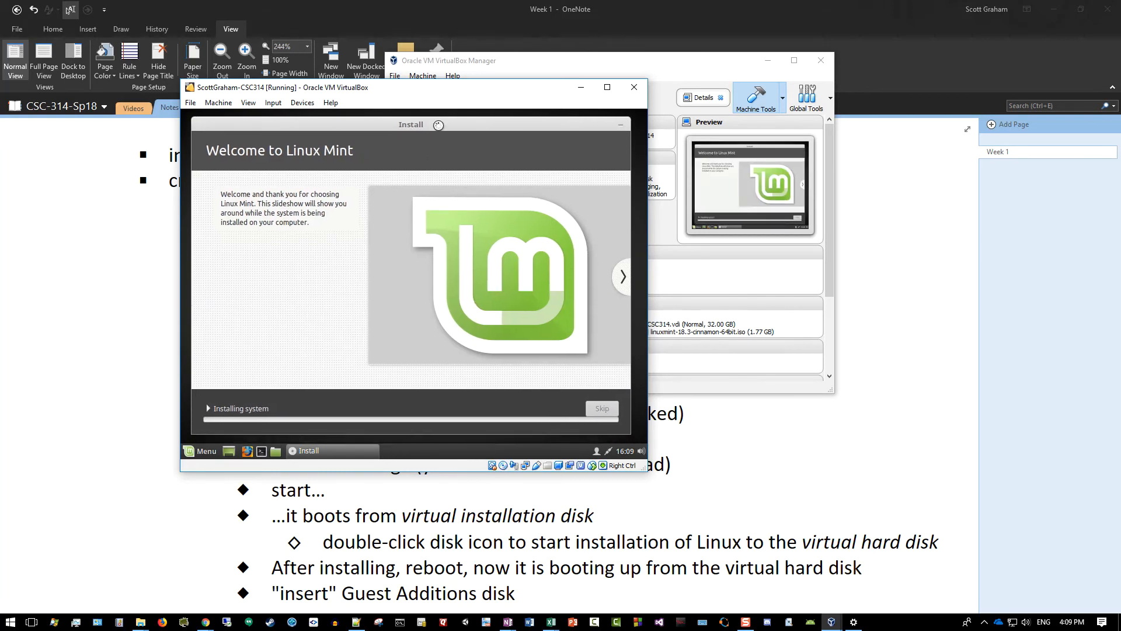
{"action": "left_click_drag", "start_coordinate": [458, 85], "coordinate": [363, 52]}
{"action": "double_click", "coordinate": [364, 52]}
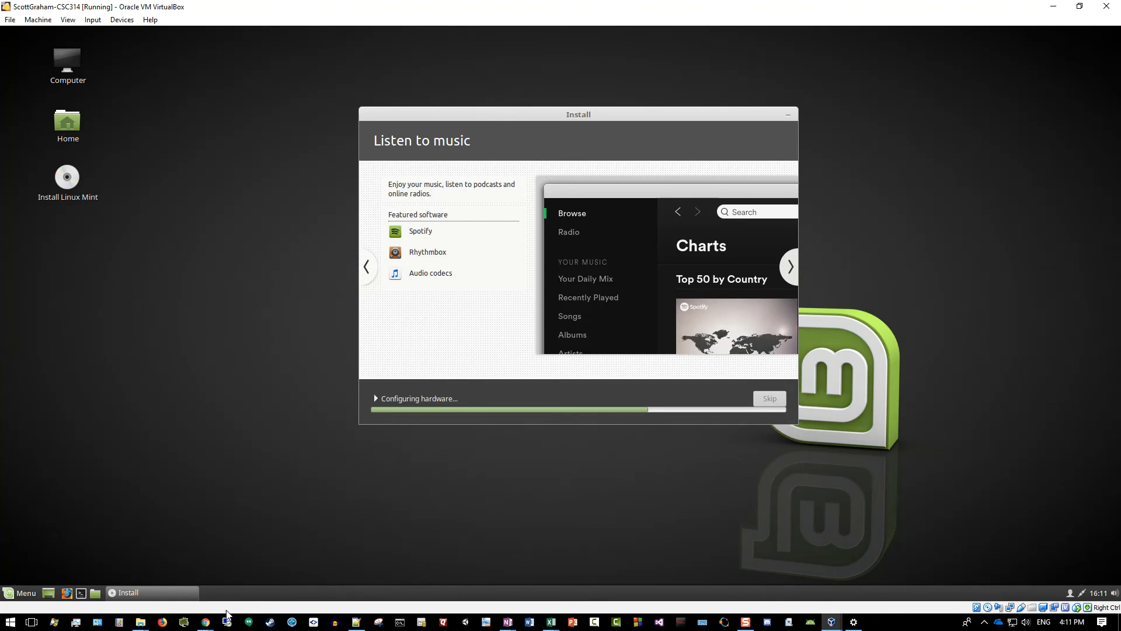
Switch to the Week 1 notes in OneNote and review the post-install steps on rebooting and the Guest Additions disk.
{"action": "left_click", "coordinate": [507, 622]}
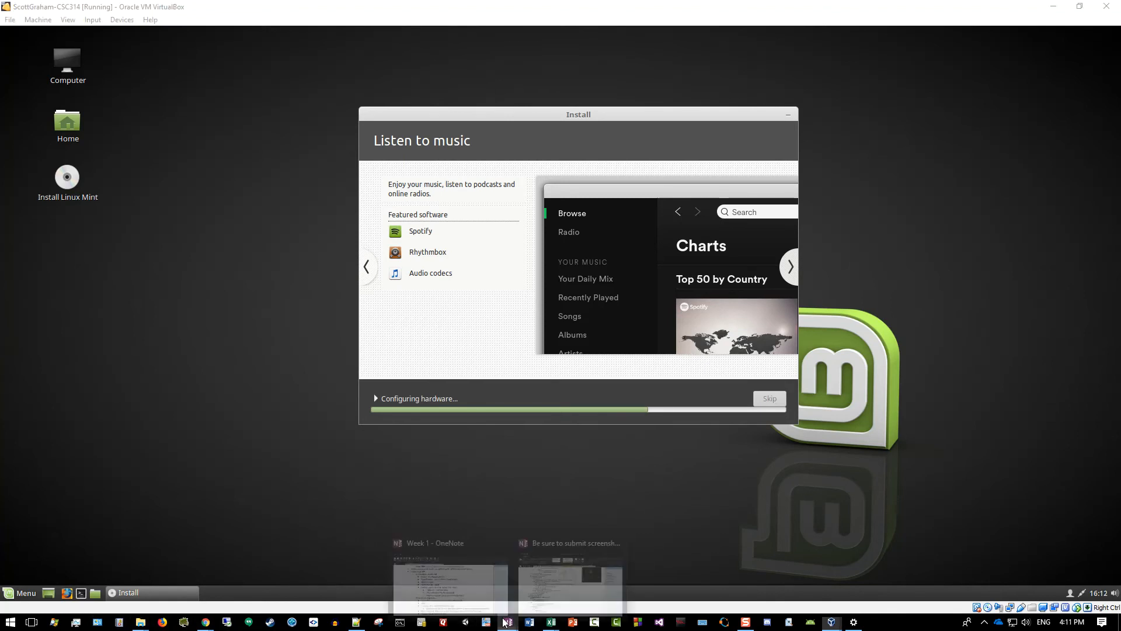
{"action": "mouse_move", "coordinate": [441, 531]}
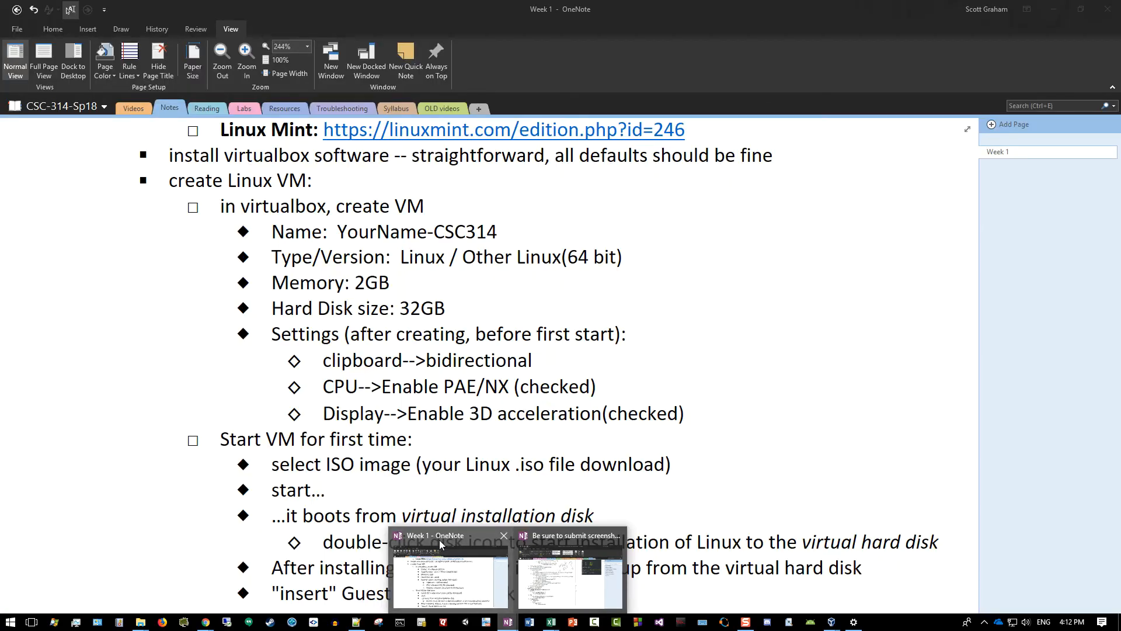
{"action": "left_click", "coordinate": [438, 534]}
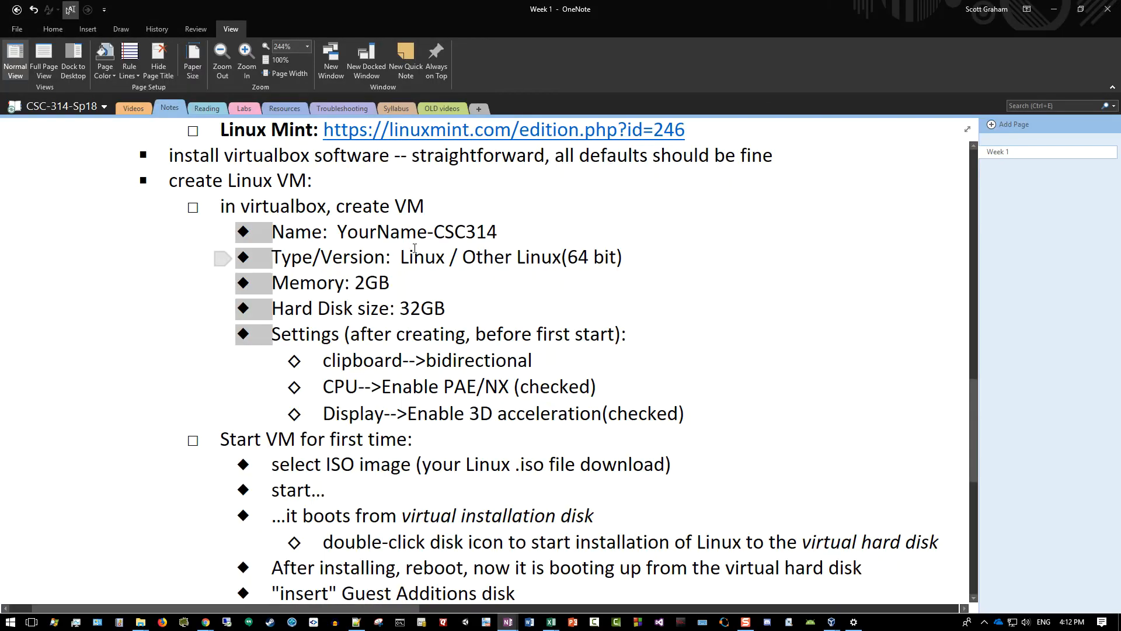
{"action": "scroll", "coordinate": [260, 298], "scroll_direction": "down", "scroll_amount": 5}
{"action": "scroll", "coordinate": [259, 297], "scroll_direction": "up", "scroll_amount": 1}
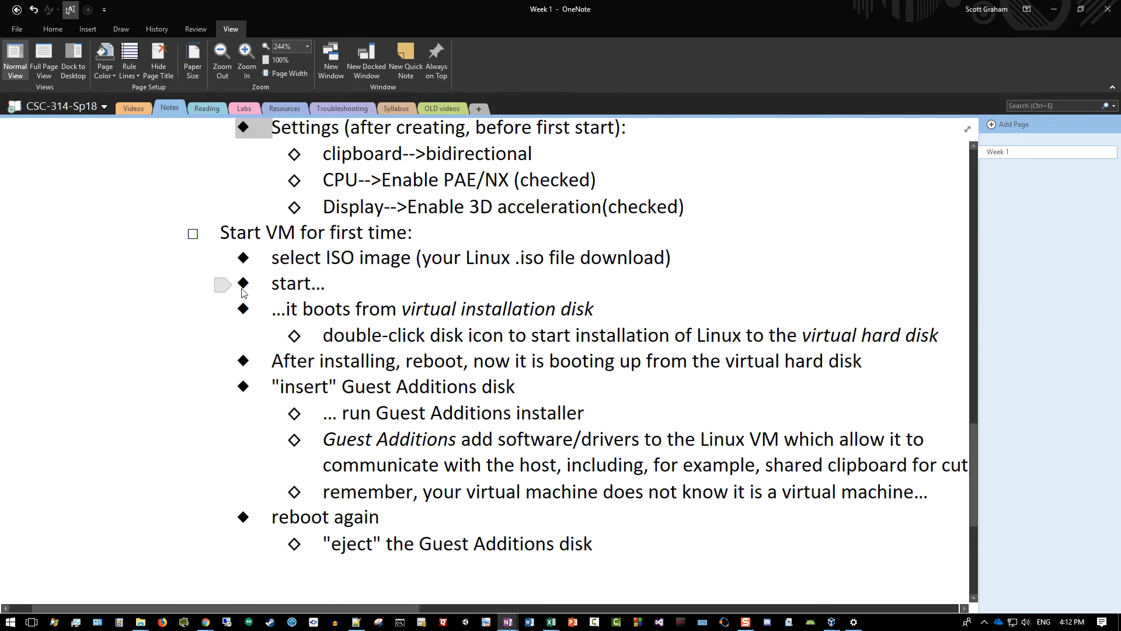
{"action": "left_click", "coordinate": [272, 387]}
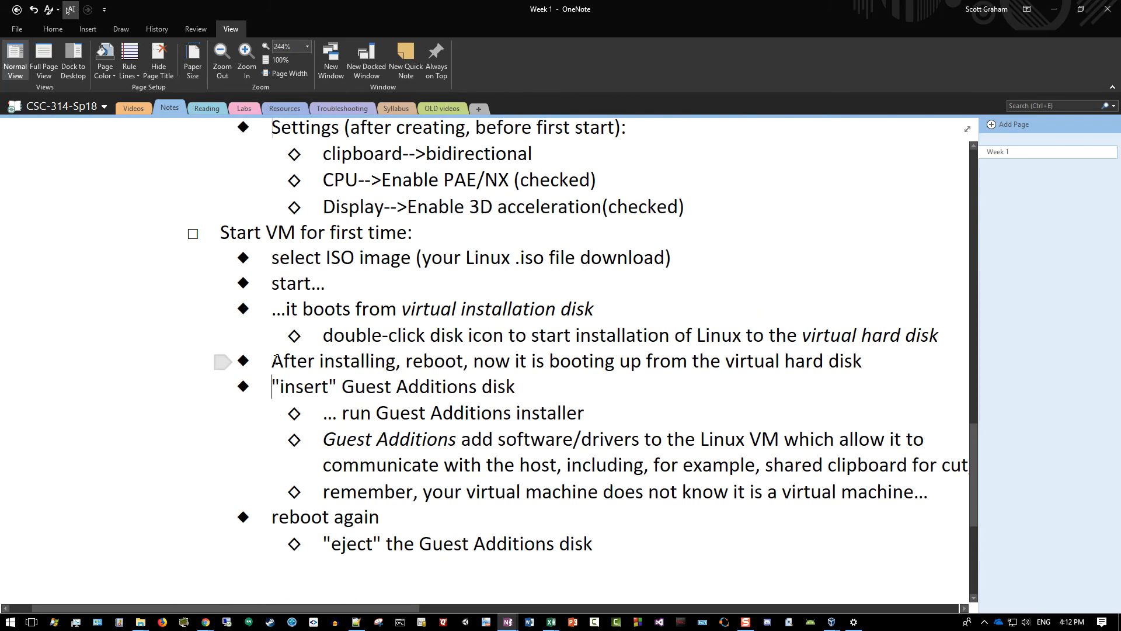
{"action": "left_click_drag", "start_coordinate": [278, 362], "coordinate": [528, 362]}
{"action": "left_click", "coordinate": [293, 393]}
{"action": "left_click_drag", "start_coordinate": [293, 393], "coordinate": [517, 392]}
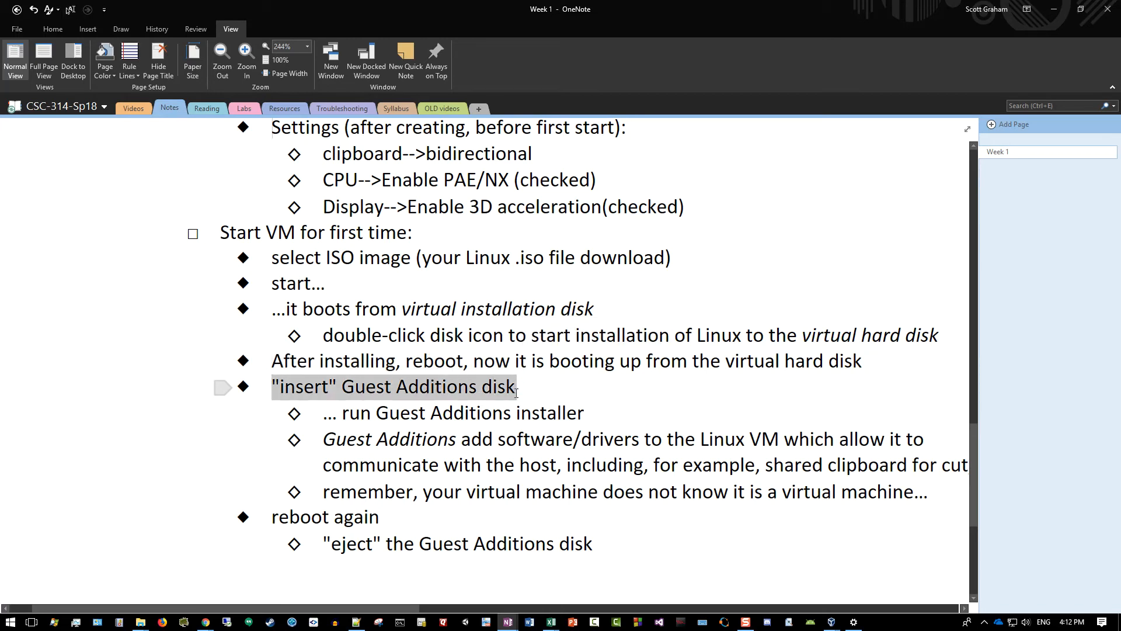
{"action": "left_click", "coordinate": [414, 435]}
{"action": "left_click_drag", "start_coordinate": [277, 514], "coordinate": [386, 518]}
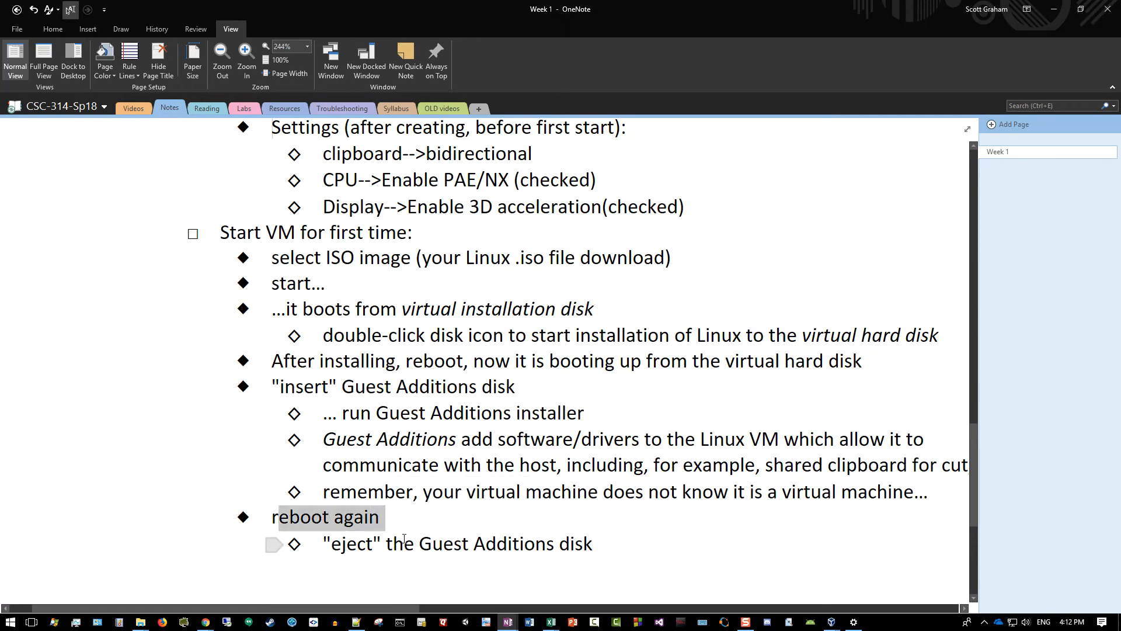
{"action": "left_click", "coordinate": [404, 538]}
Review the Getting Started section on creating the Linux VM and the list of packages needed in Linux.
{"action": "scroll", "coordinate": [293, 251], "scroll_direction": "up", "scroll_amount": 7}
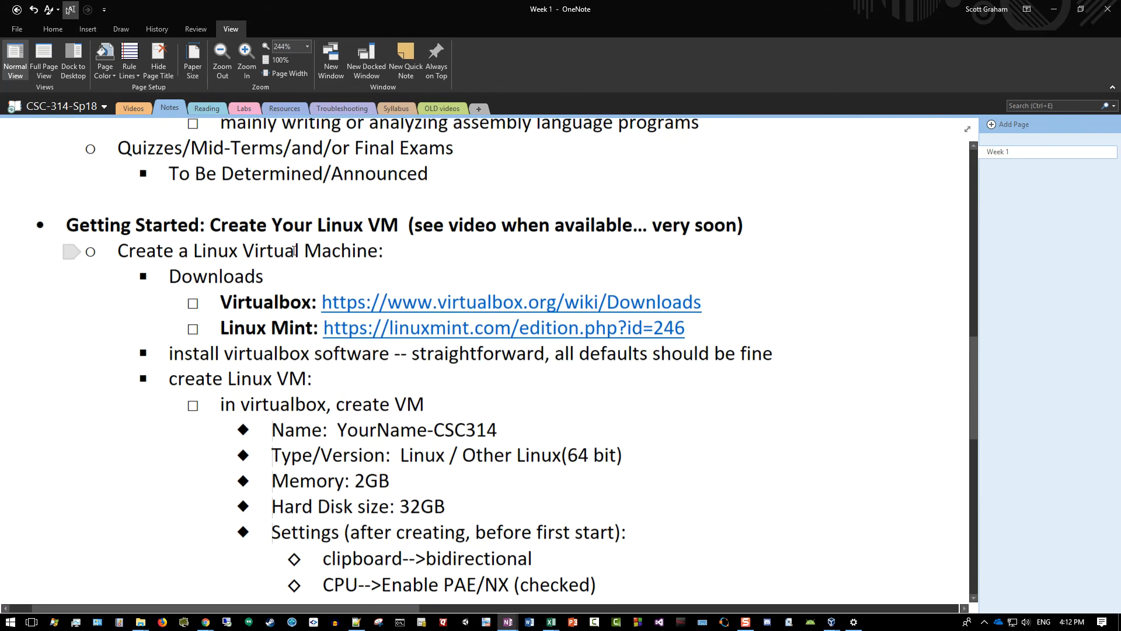
{"action": "scroll", "coordinate": [294, 251], "scroll_direction": "up", "scroll_amount": 2}
{"action": "left_click_drag", "start_coordinate": [65, 335], "coordinate": [745, 347]}
{"action": "left_click", "coordinate": [511, 356]}
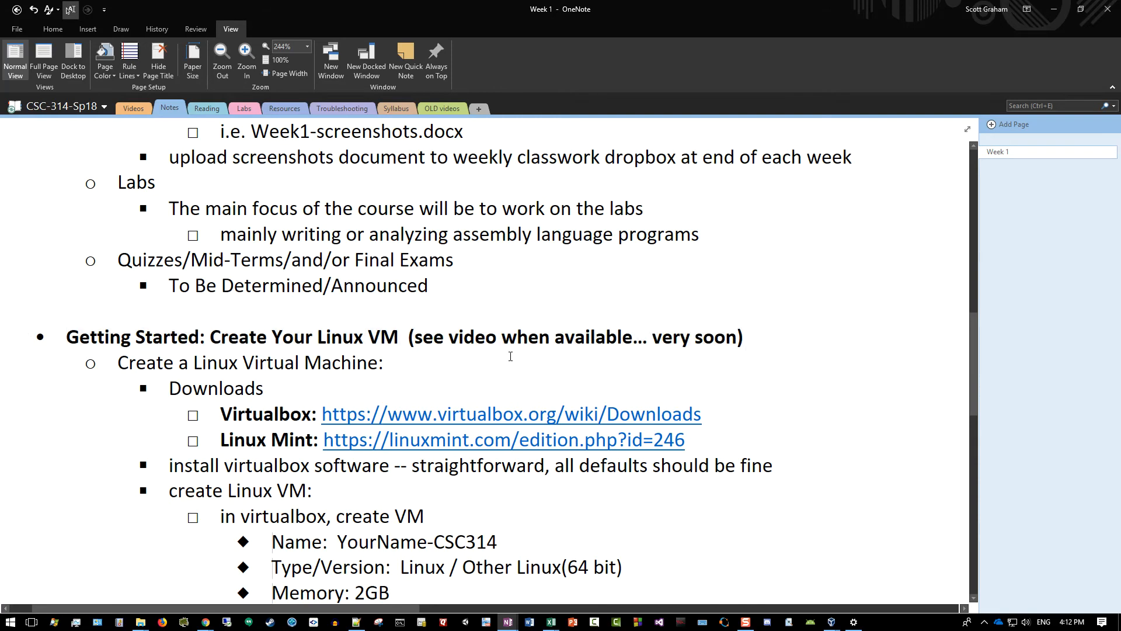
{"action": "scroll", "coordinate": [510, 356], "scroll_direction": "down", "scroll_amount": 16}
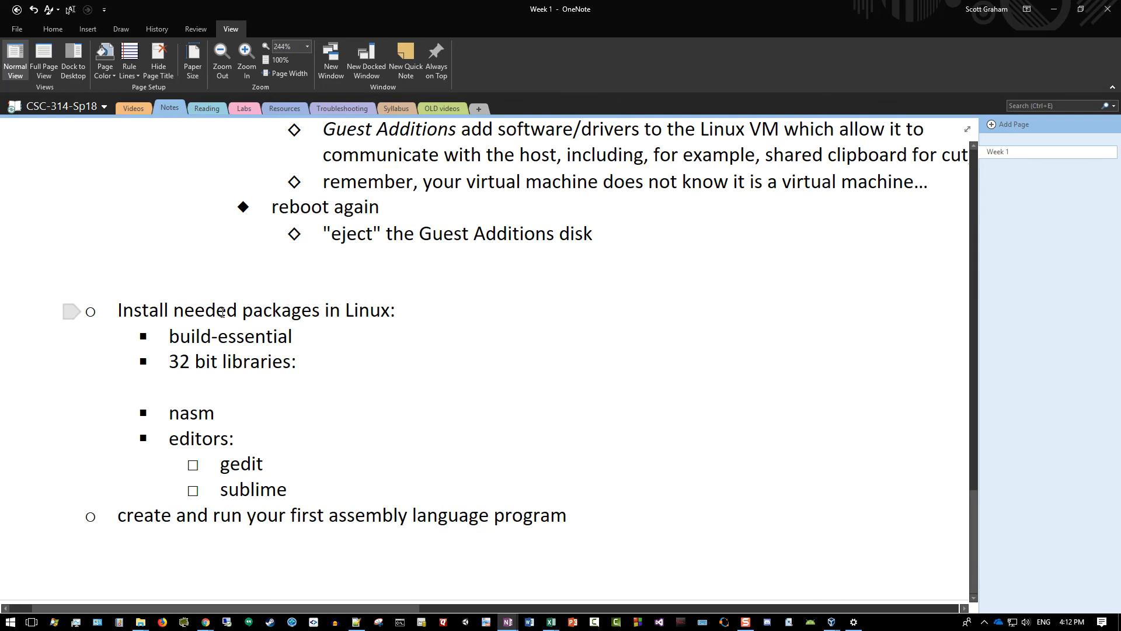
{"action": "left_click_drag", "start_coordinate": [222, 313], "coordinate": [419, 317]}
{"action": "left_click", "coordinate": [418, 319]}
{"action": "scroll", "coordinate": [386, 335], "scroll_direction": "up", "scroll_amount": 8}
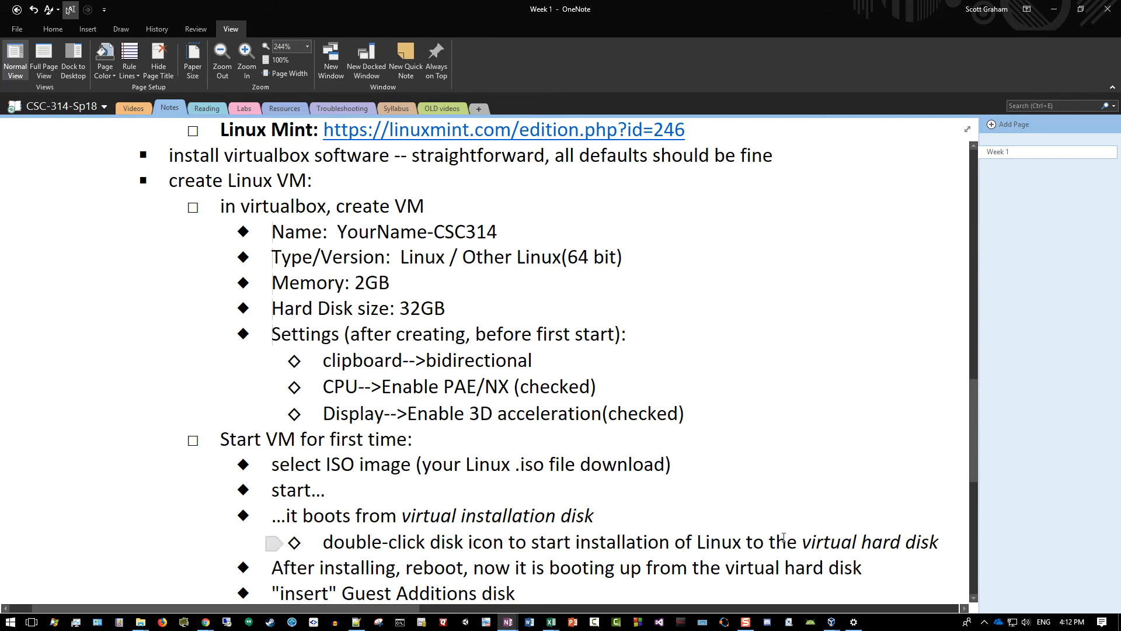
Return to the virtual machine, restart it after the finished installation, and log in with the account password.
{"action": "key", "text": "alt+Tab"}
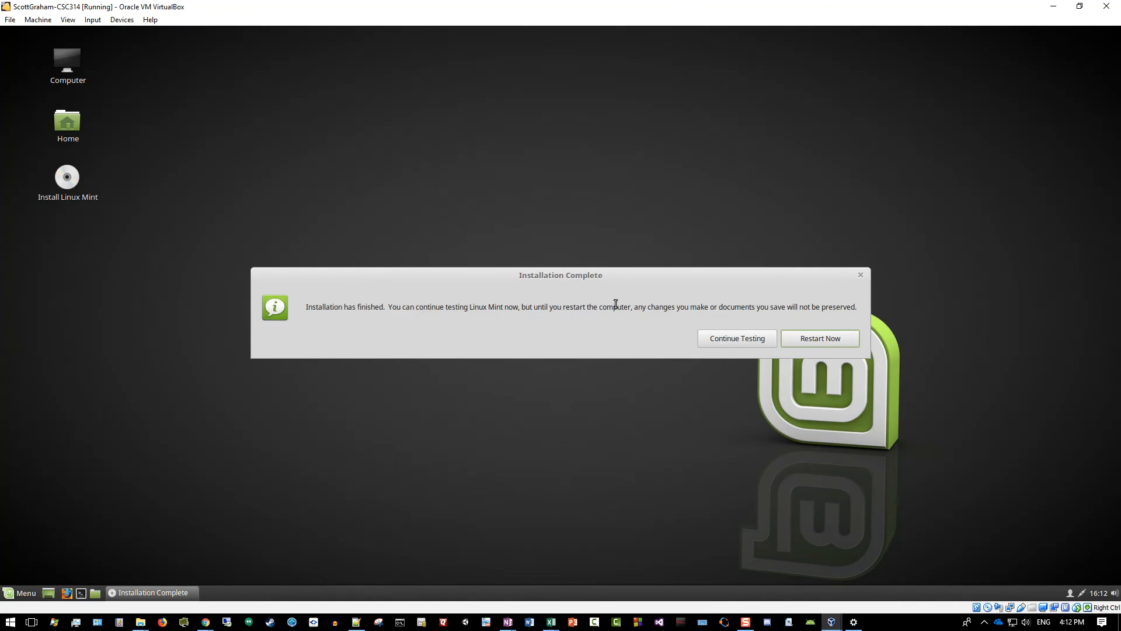
{"action": "left_click", "coordinate": [825, 339]}
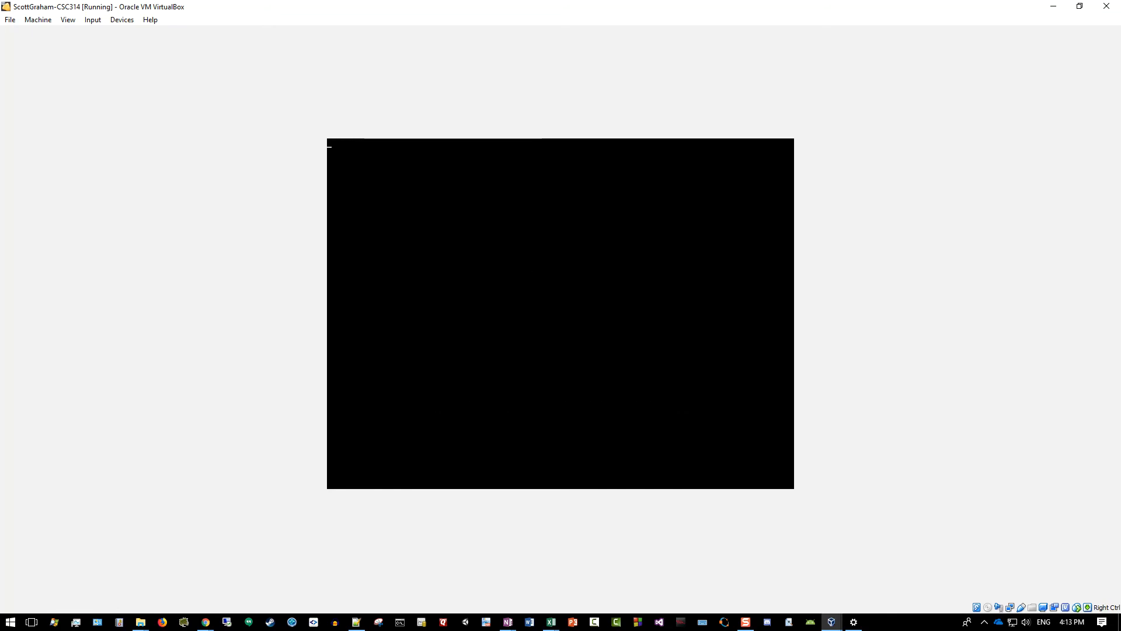
{"action": "key", "text": "Return"}
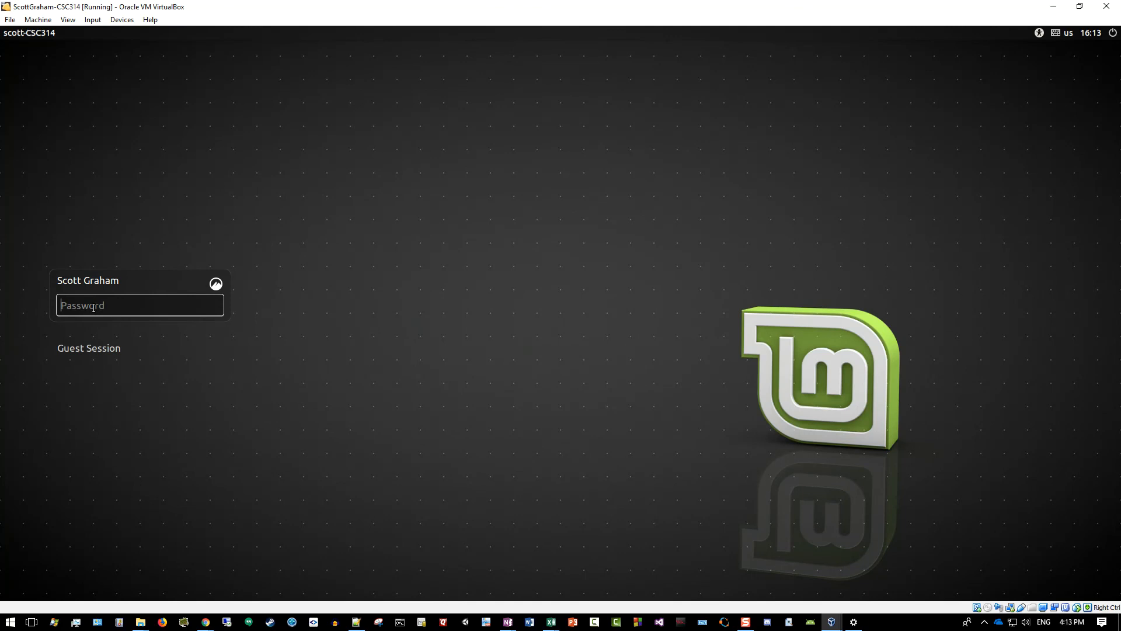
{"action": "type", "text": "••••••••"}
{"action": "key", "text": "Return"}
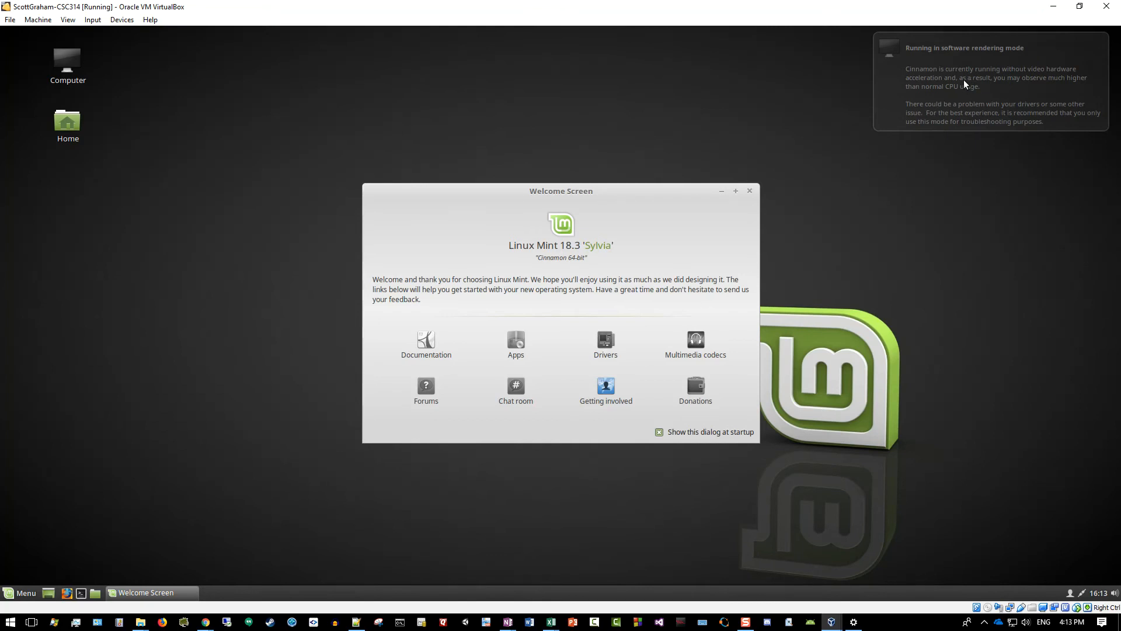
Move the Linux Mint Welcome Screen aside and close it.
{"action": "left_click_drag", "start_coordinate": [551, 188], "coordinate": [643, 128]}
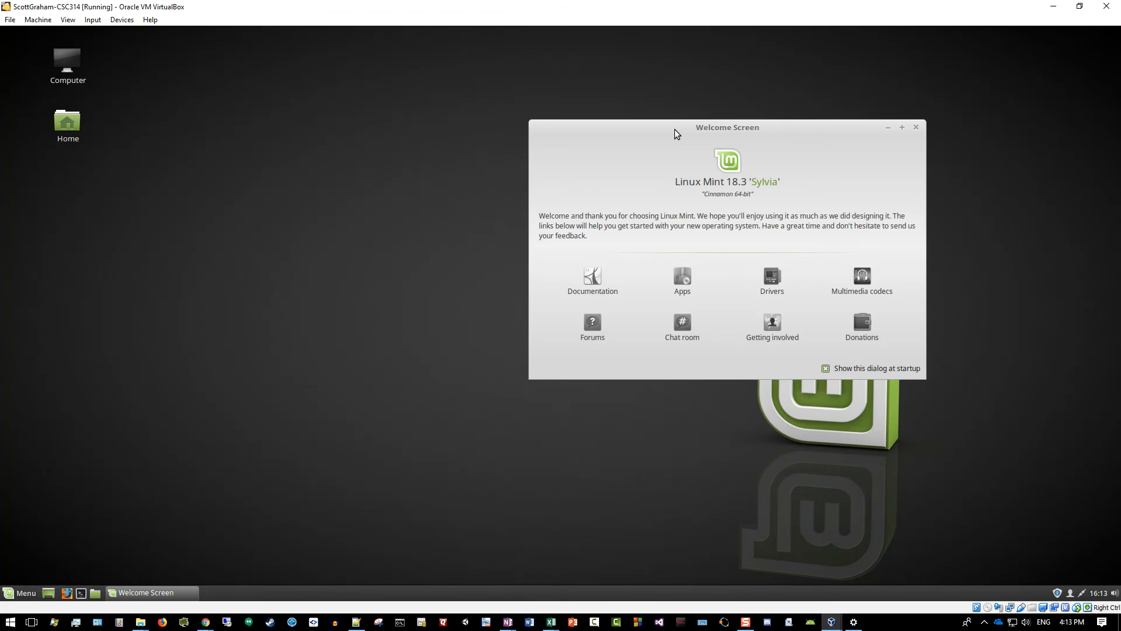
{"action": "left_click_drag", "start_coordinate": [692, 124], "coordinate": [756, 119]}
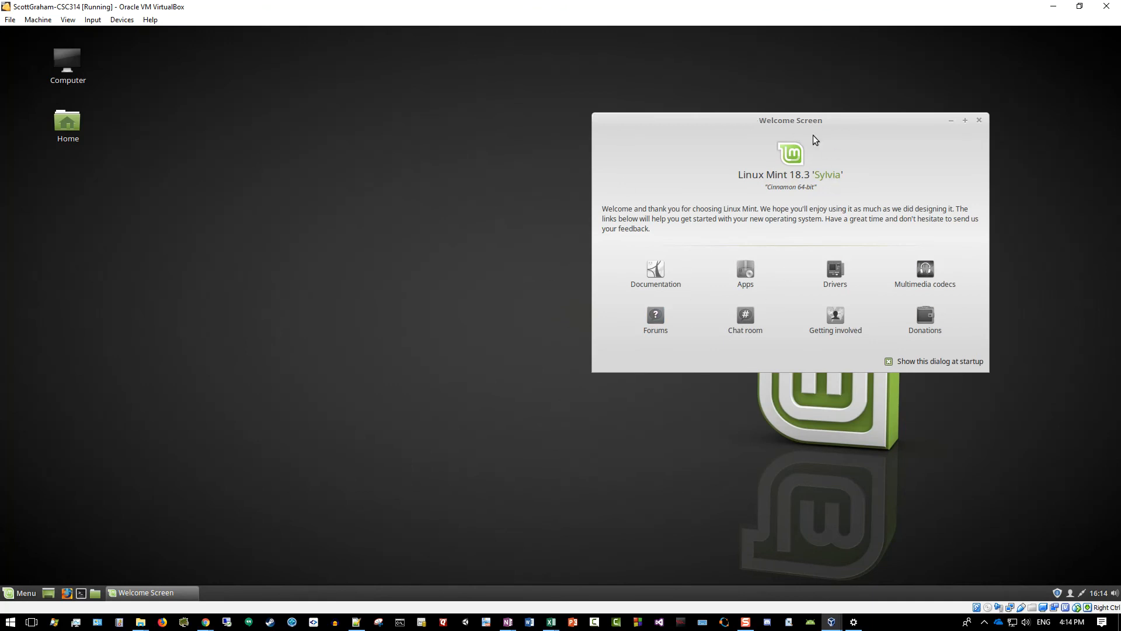
{"action": "mouse_move", "coordinate": [803, 123]}
{"action": "left_mouse_down"}
{"action": "mouse_move", "coordinate": [820, 115]}
{"action": "mouse_move", "coordinate": [833, 75]}
{"action": "mouse_move", "coordinate": [785, 110]}
{"action": "left_mouse_up"}
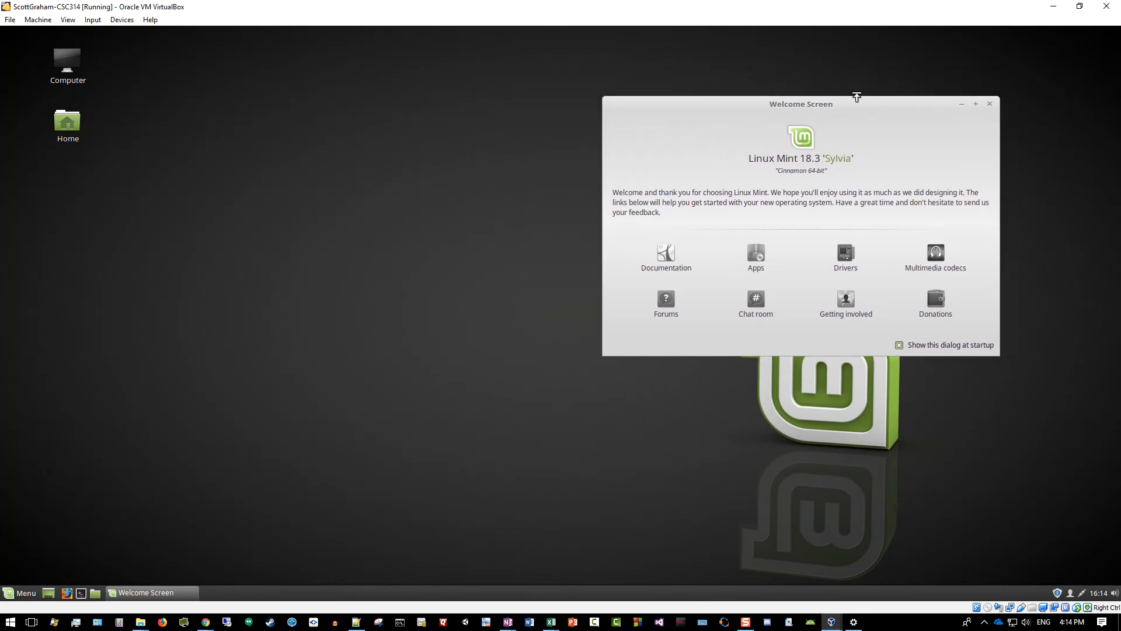
{"action": "left_click", "coordinate": [990, 106]}
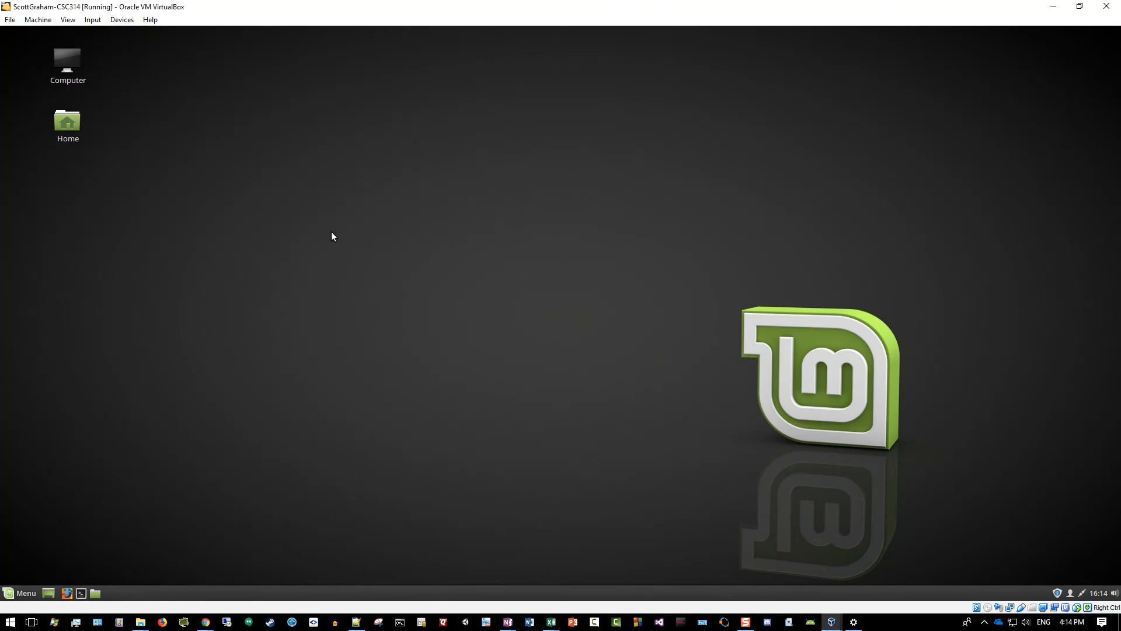
Restore the virtual machine's window to a smaller size and arrange it side by side with the VirtualBox Manager window.
{"action": "left_click", "coordinate": [1080, 6]}
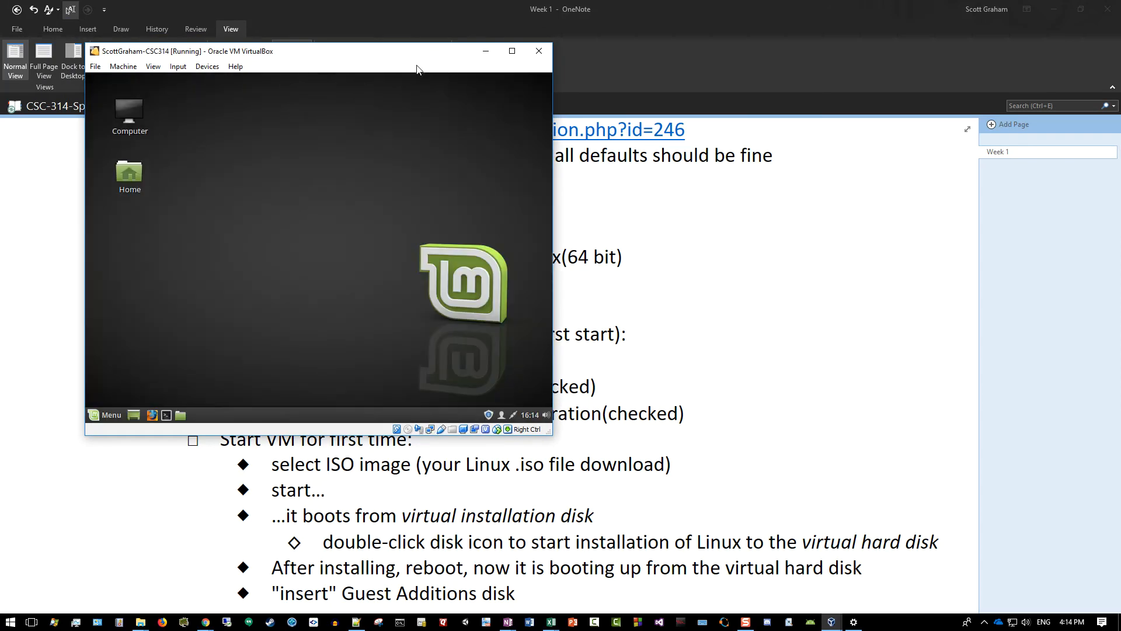
{"action": "left_click_drag", "start_coordinate": [344, 64], "coordinate": [866, 99]}
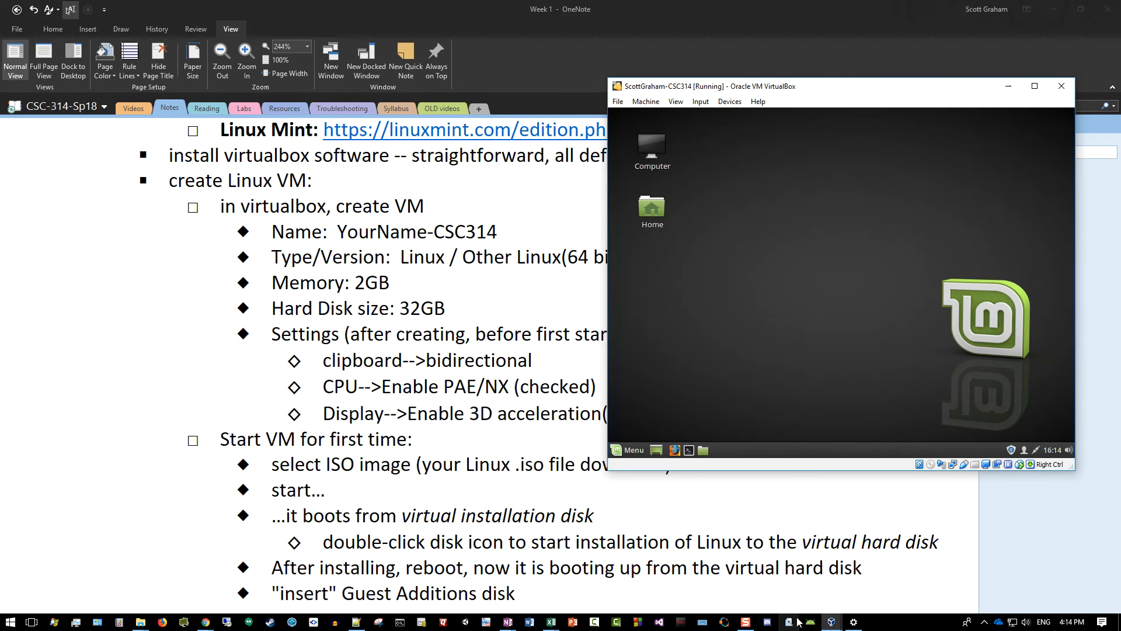
{"action": "mouse_move", "coordinate": [830, 622]}
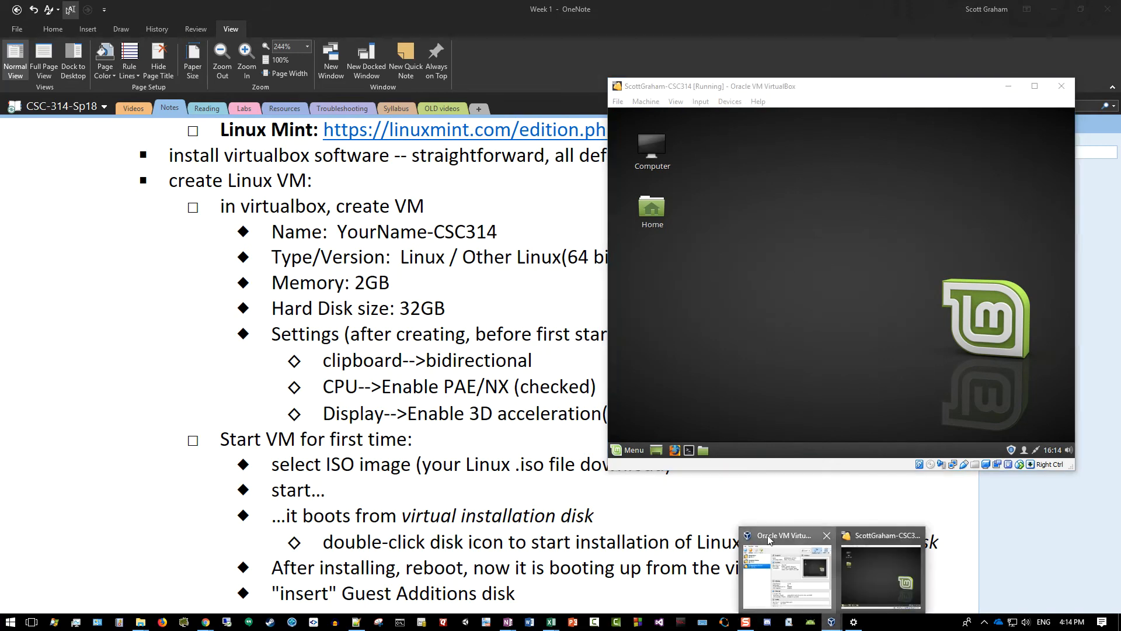
{"action": "left_click", "coordinate": [775, 555]}
{"action": "left_click_drag", "start_coordinate": [533, 59], "coordinate": [212, 95]}
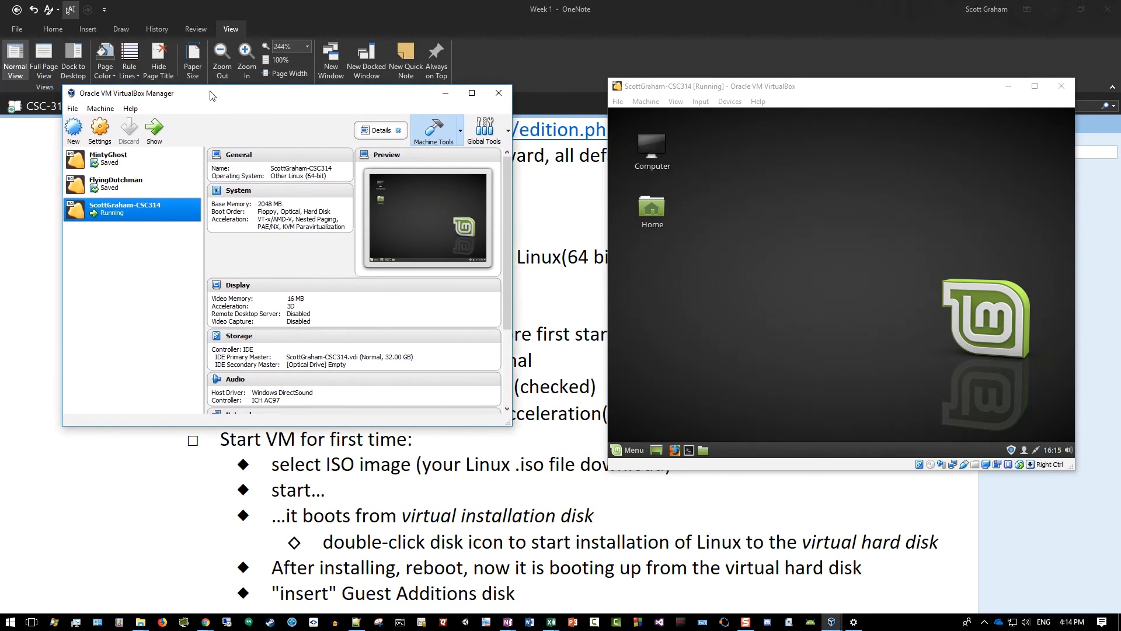
Look through the MintyGhost, FlyingDutchman and CSC314 machines in VirtualBox Manager, ending on the running CSC314 machine.
{"action": "left_click", "coordinate": [135, 184]}
{"action": "left_click", "coordinate": [140, 217]}
{"action": "left_click", "coordinate": [135, 163]}
{"action": "left_click", "coordinate": [133, 180]}
{"action": "left_click", "coordinate": [129, 209]}
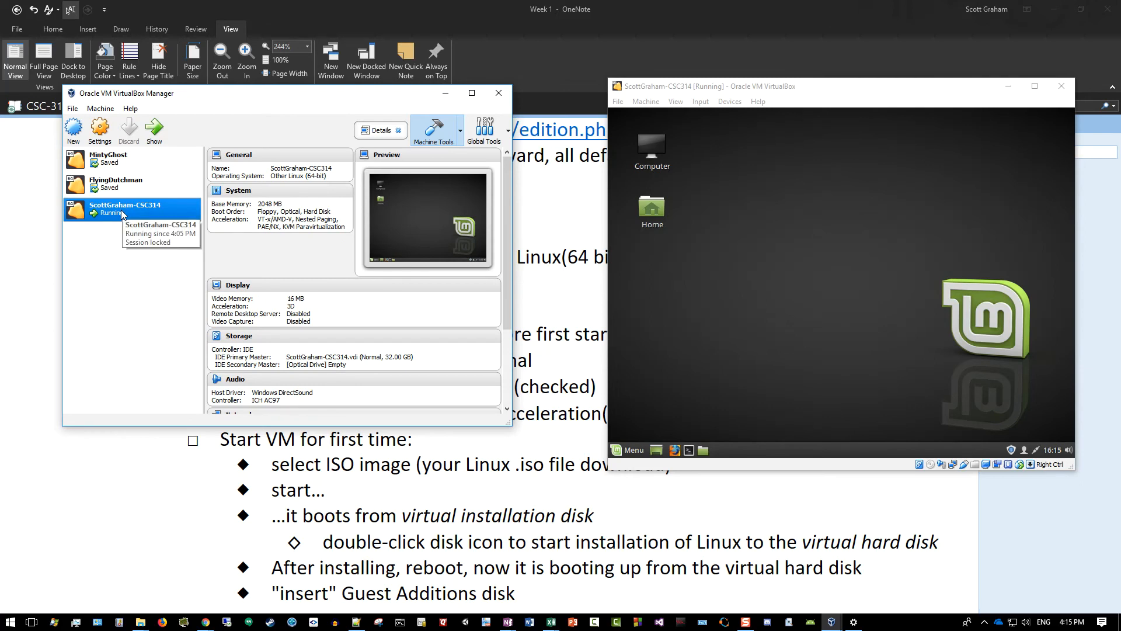
Move the virtual machine's window closer to the manager window and look over its available menu commands.
{"action": "left_click_drag", "start_coordinate": [794, 89], "coordinate": [716, 77]}
{"action": "left_click", "coordinate": [292, 99]}
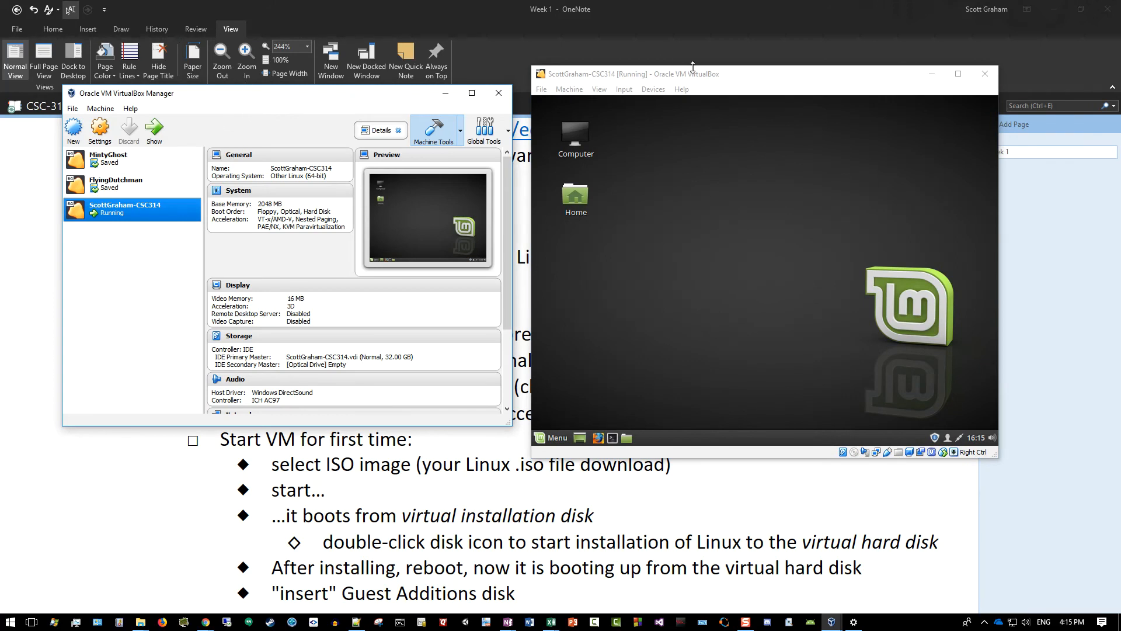
{"action": "left_click", "coordinate": [710, 73]}
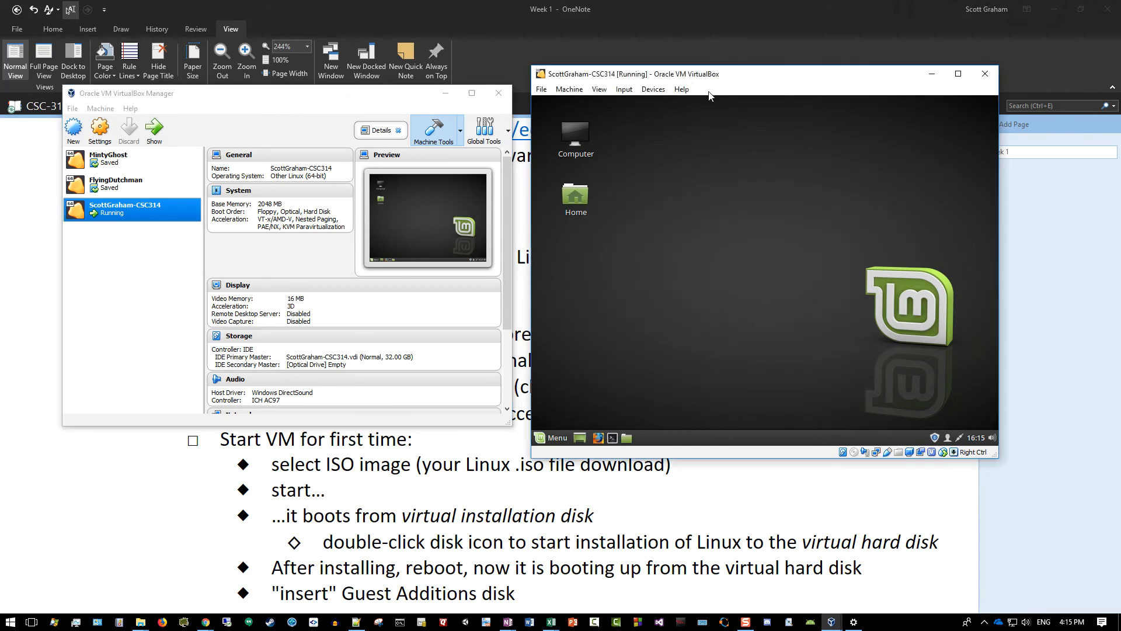
{"action": "left_click", "coordinate": [681, 90]}
{"action": "left_click", "coordinate": [681, 90]}
{"action": "left_click", "coordinate": [623, 91]}
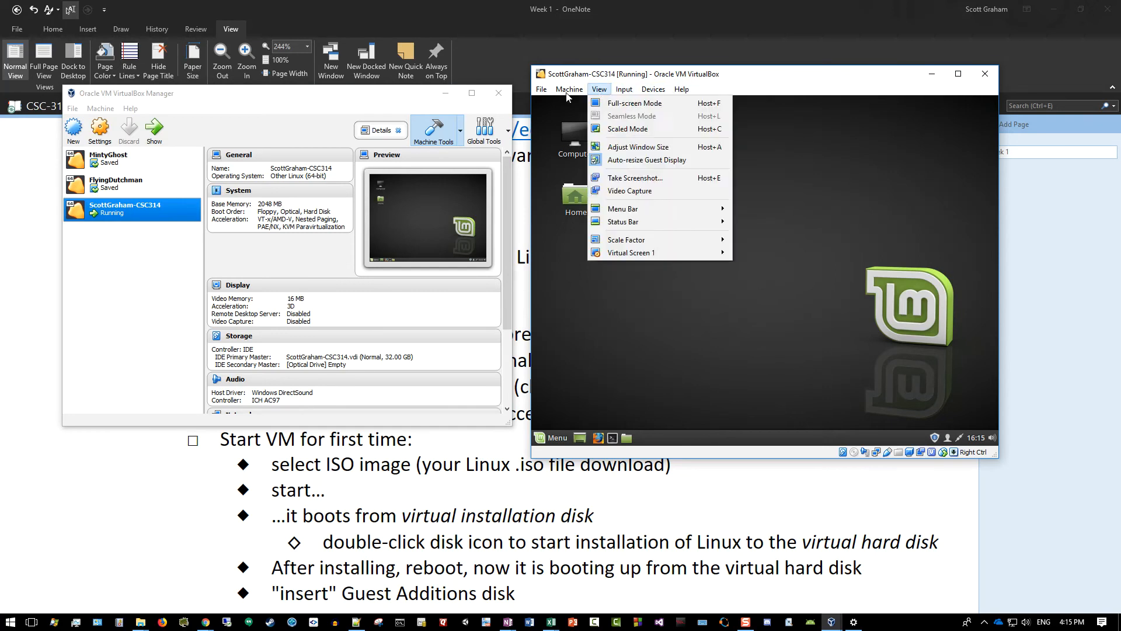
{"action": "left_click", "coordinate": [264, 102]}
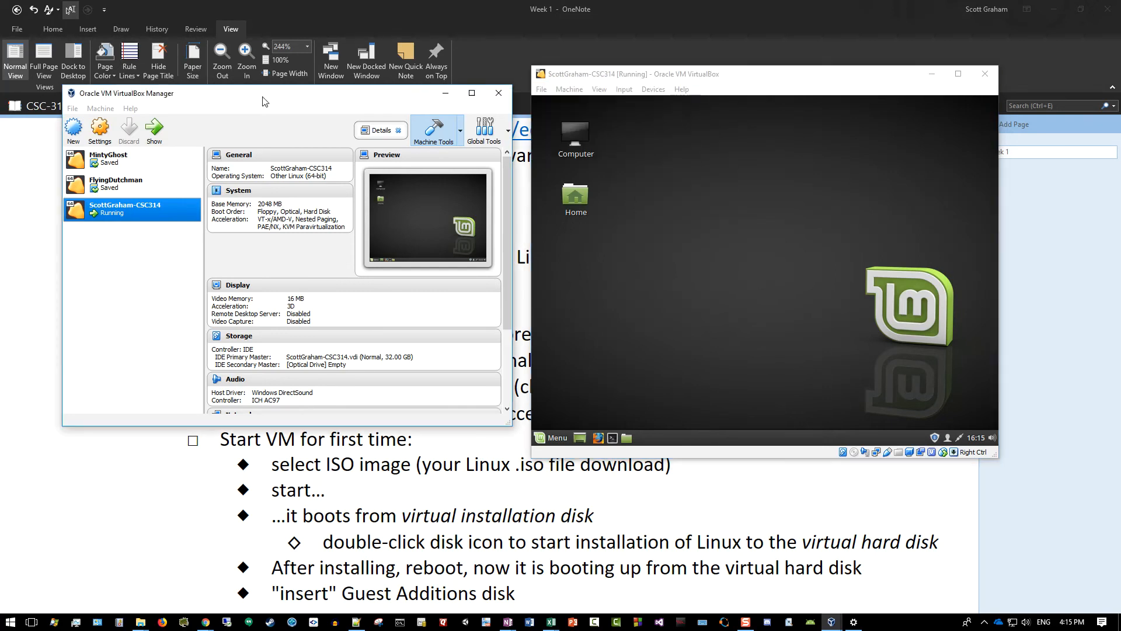
Insert the Guest Additions CD image into the running virtual machine.
{"action": "left_click", "coordinate": [653, 89]}
{"action": "left_click", "coordinate": [653, 295]}
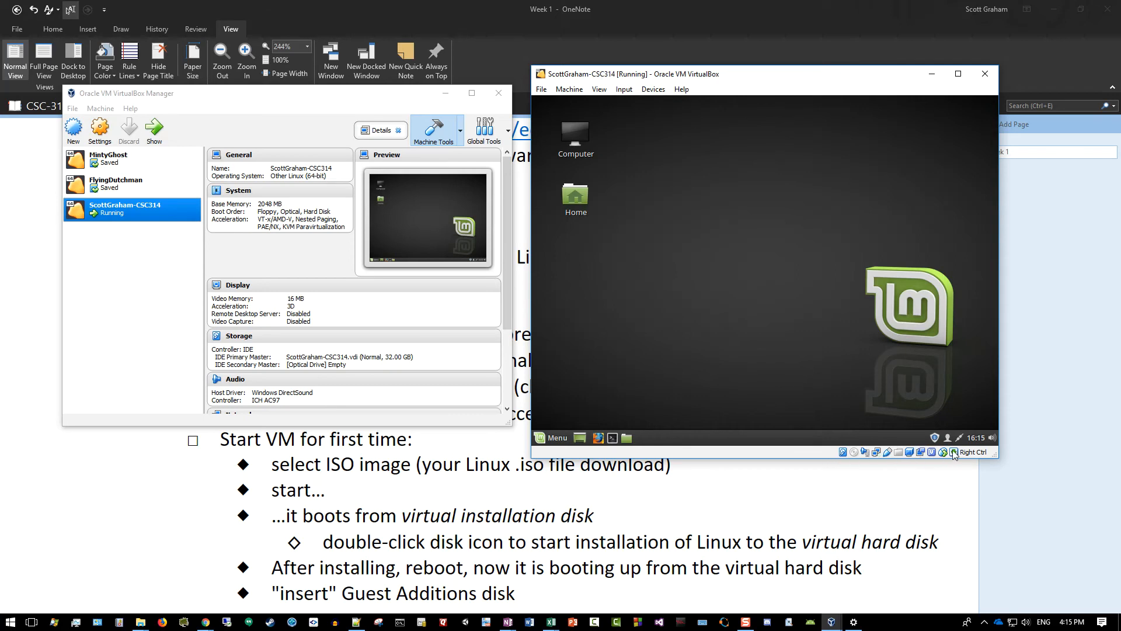
{"action": "mouse_move", "coordinate": [955, 454]}
{"action": "left_click", "coordinate": [655, 89]}
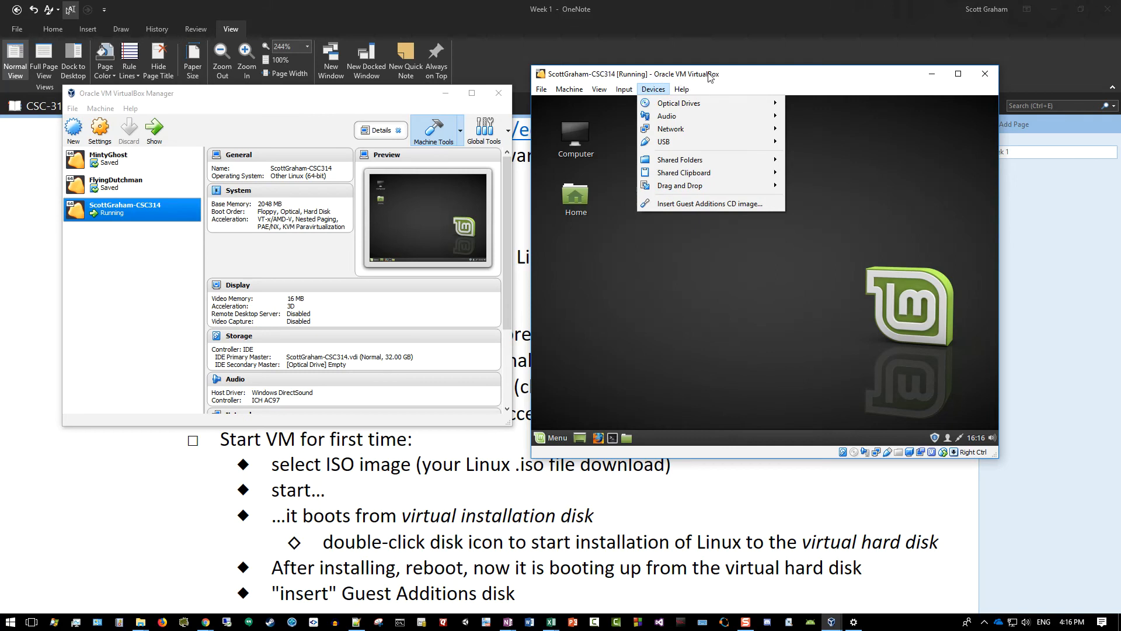
{"action": "mouse_move", "coordinate": [656, 90]}
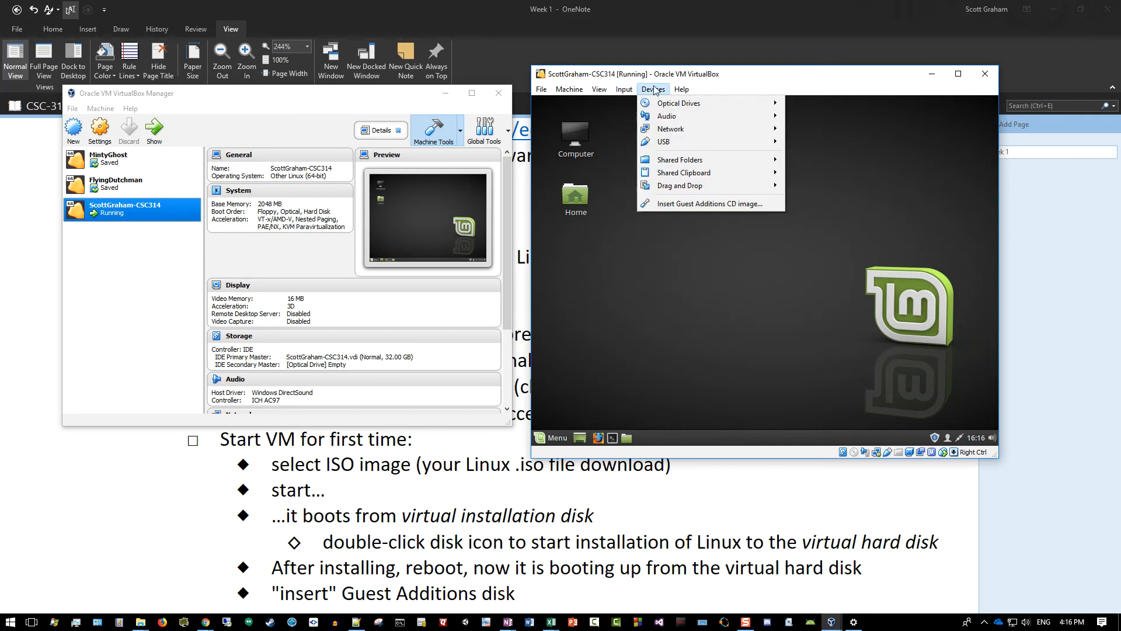
{"action": "left_click", "coordinate": [707, 203]}
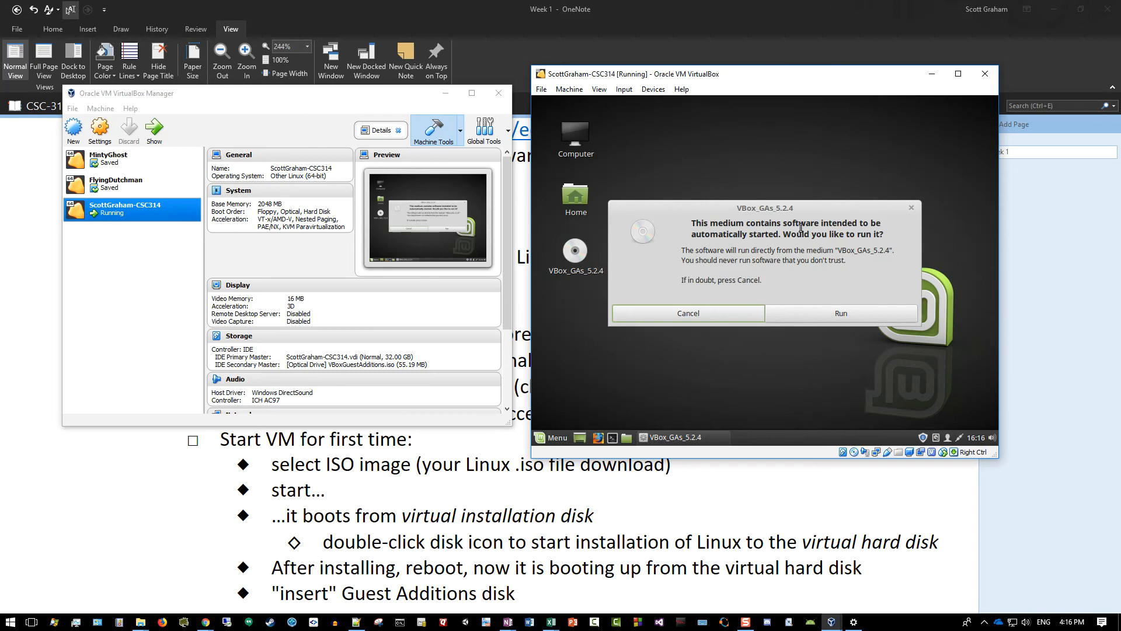
Move the autorun prompt aside, run the VBox_GAs_5.2.4 software, and authenticate with the account password to install Guest Additions.
{"action": "left_click_drag", "start_coordinate": [759, 209], "coordinate": [801, 165]}
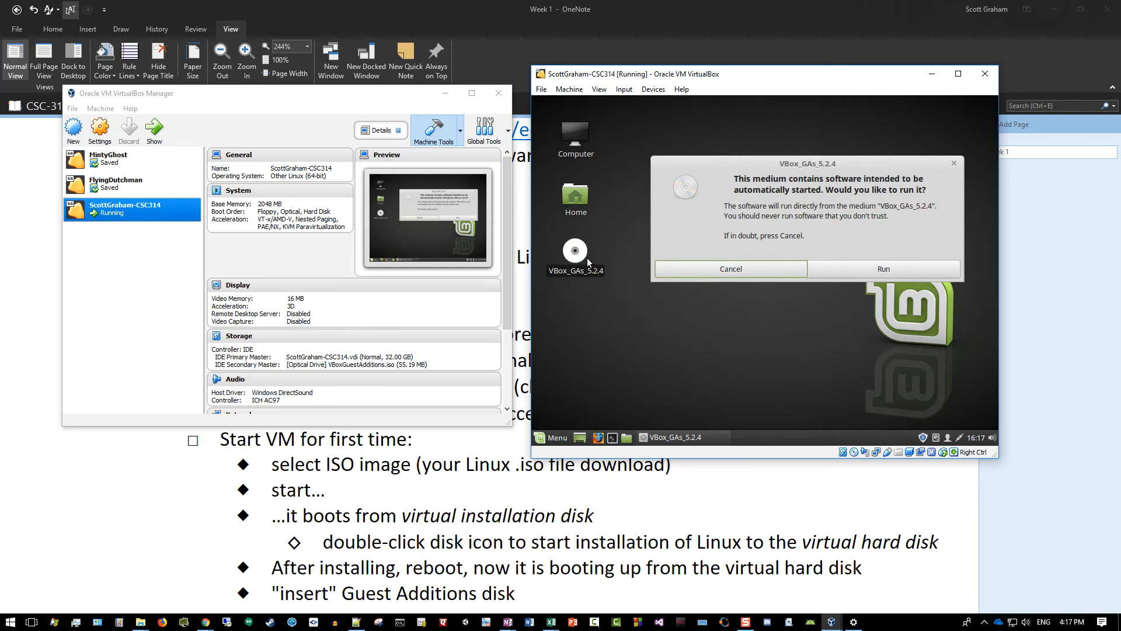
{"action": "left_click", "coordinate": [877, 267]}
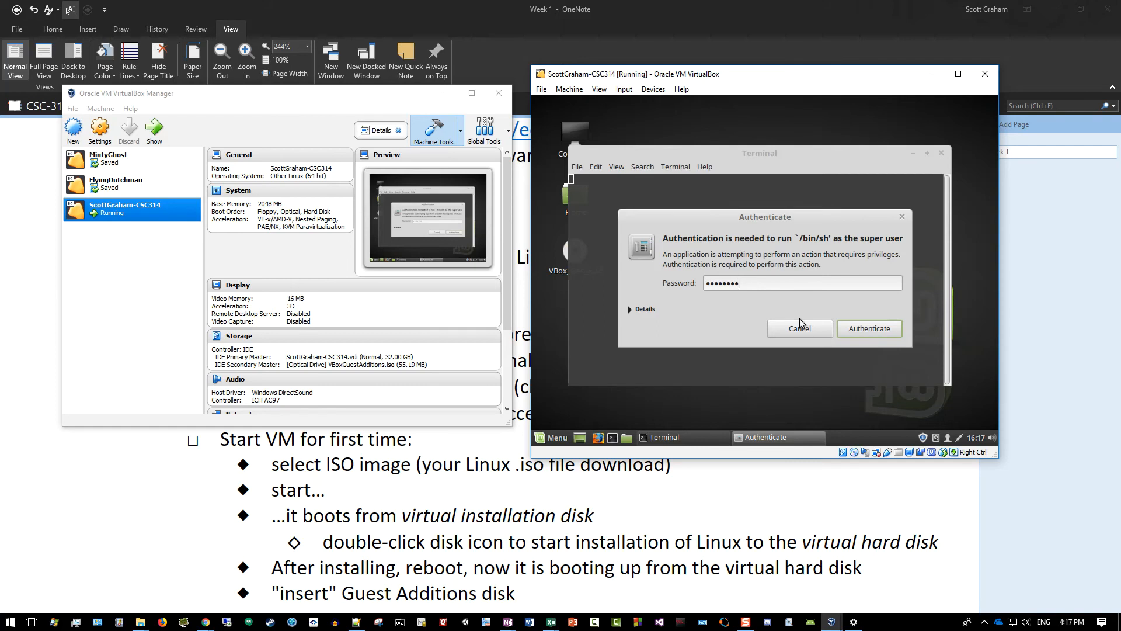
{"action": "left_click", "coordinate": [856, 328]}
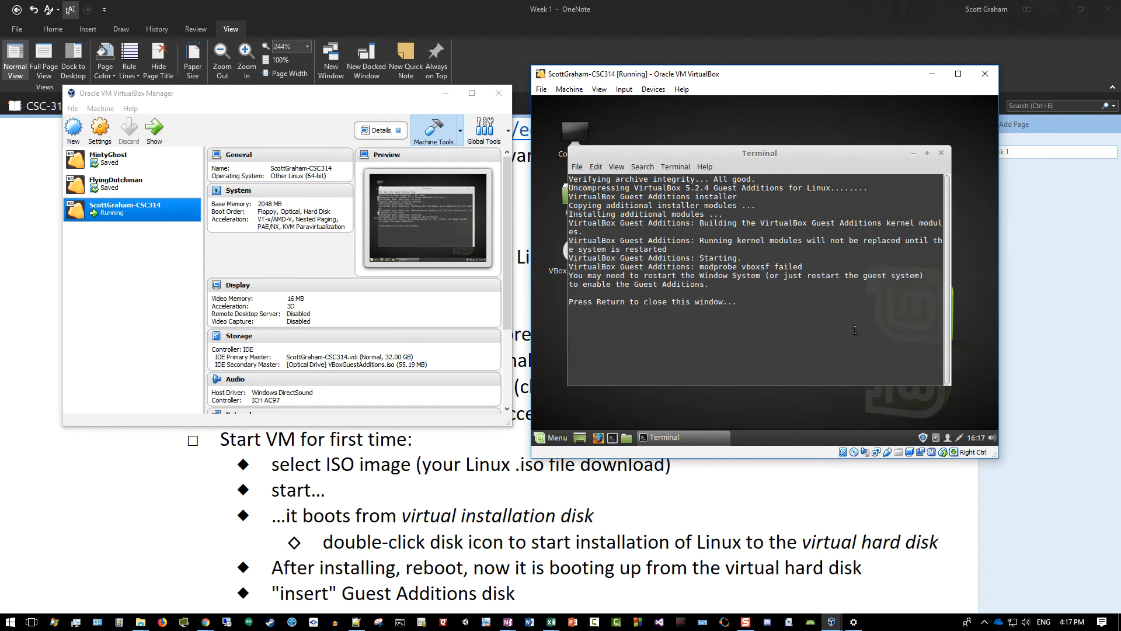
Review the Guest Additions installer output, including the modprobe vboxsf line, and close the finished installer terminal.
{"action": "left_click_drag", "start_coordinate": [748, 153], "coordinate": [766, 134]}
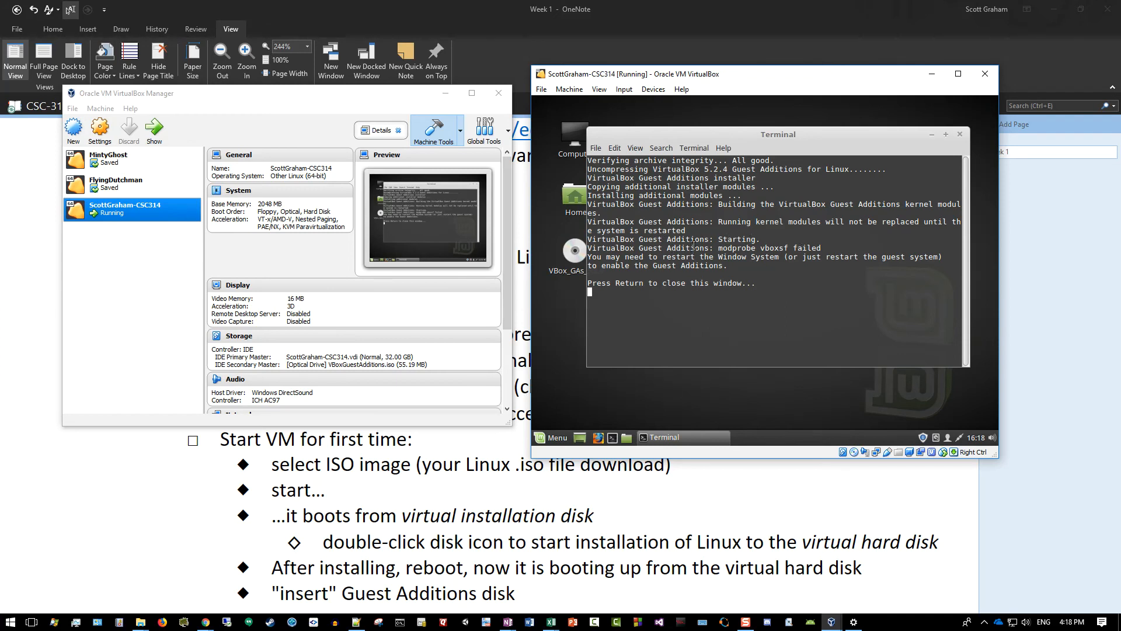
{"action": "left_click_drag", "start_coordinate": [694, 248], "coordinate": [826, 247]}
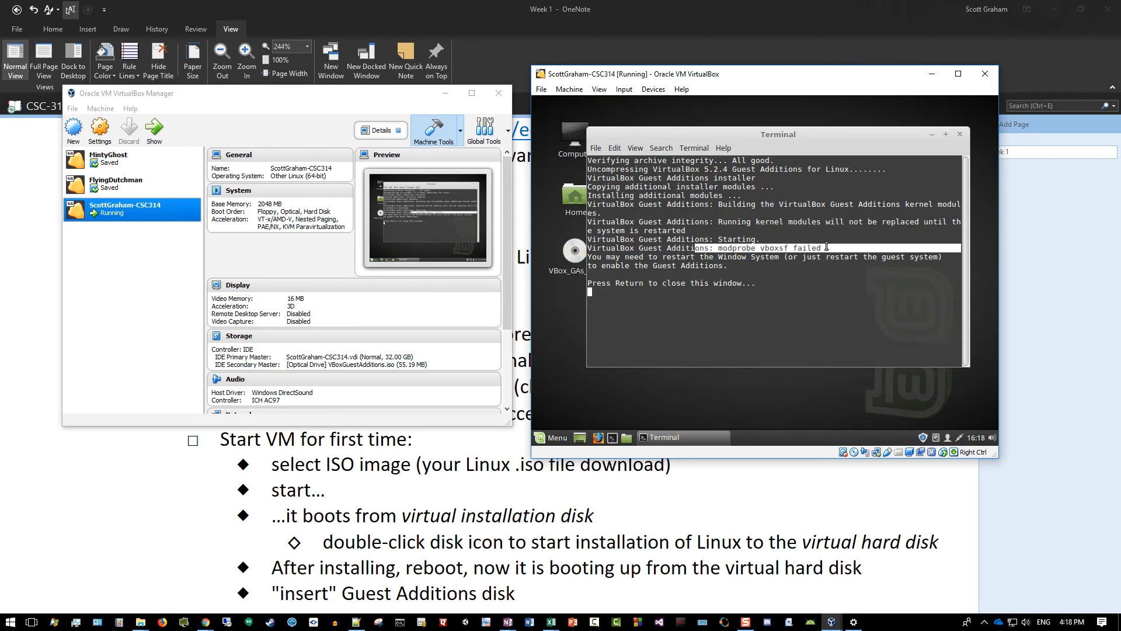
{"action": "left_click", "coordinate": [825, 248]}
{"action": "left_click_drag", "start_coordinate": [719, 247], "coordinate": [830, 247]}
{"action": "left_click", "coordinate": [752, 269]}
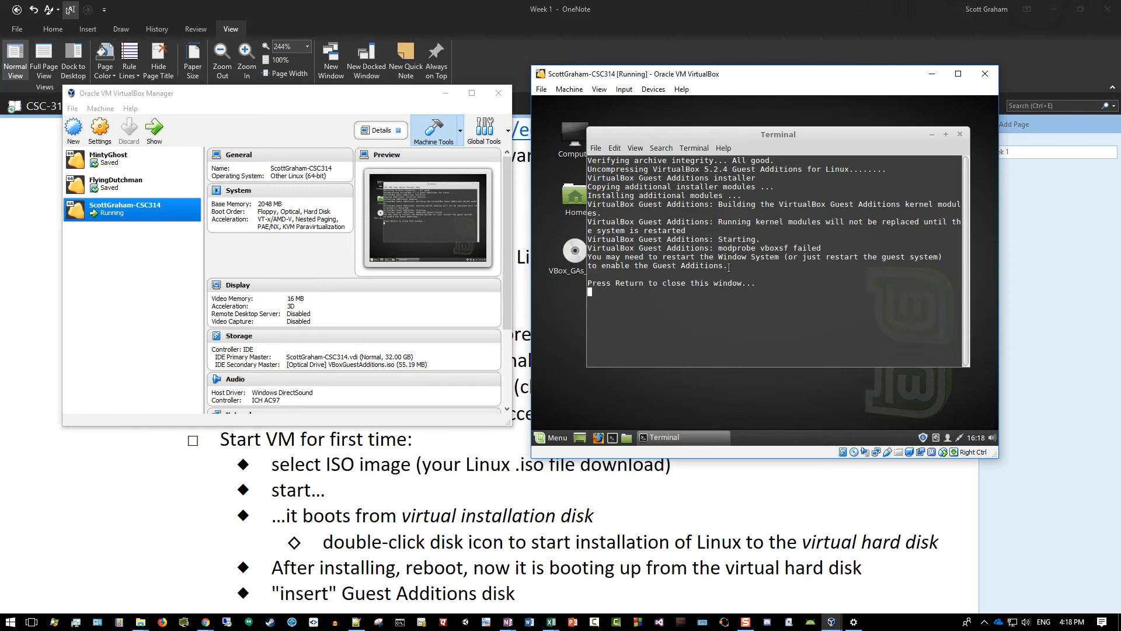
{"action": "left_click_drag", "start_coordinate": [733, 266], "coordinate": [588, 159]}
{"action": "left_click", "coordinate": [675, 199]}
{"action": "key", "text": "Return"}
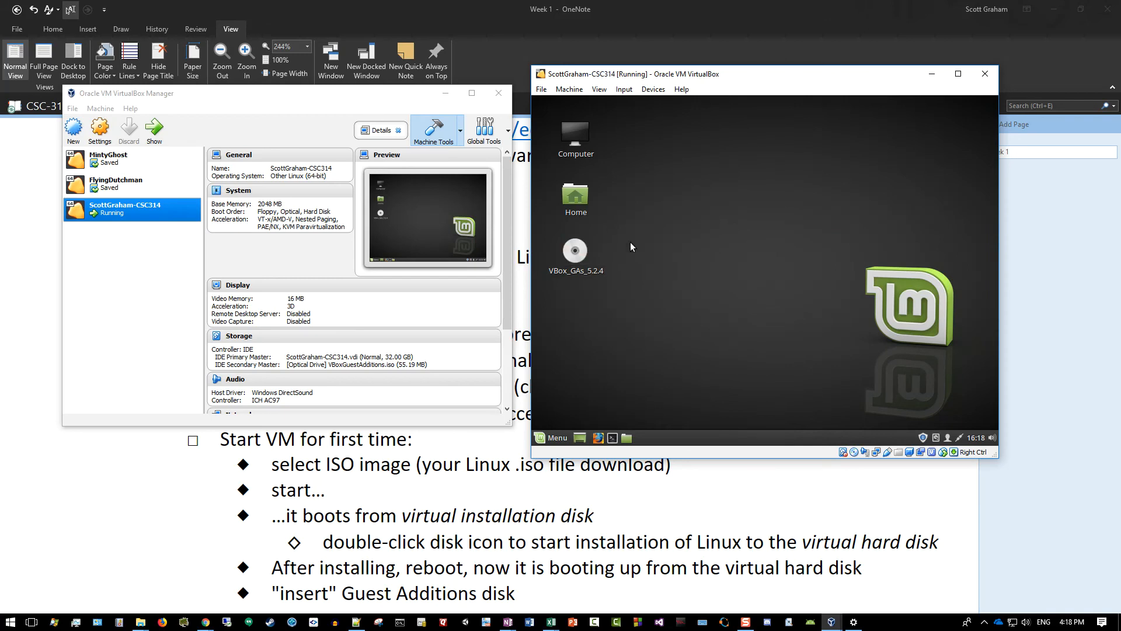
Restart the Linux Mint guest system.
{"action": "left_click", "coordinate": [552, 438]}
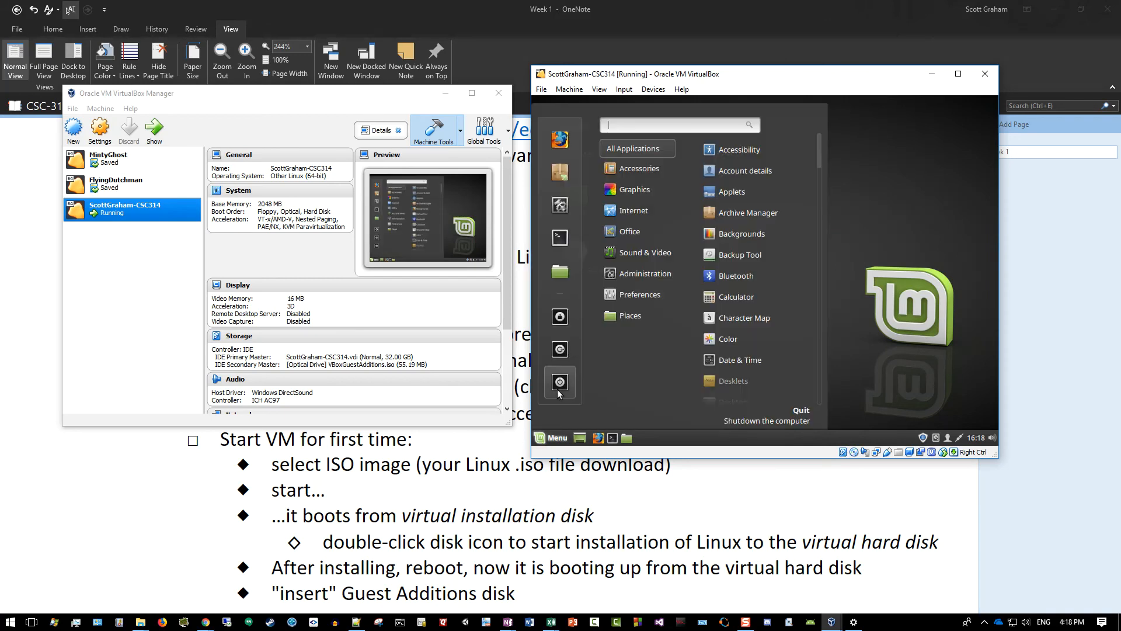
{"action": "left_click", "coordinate": [563, 374]}
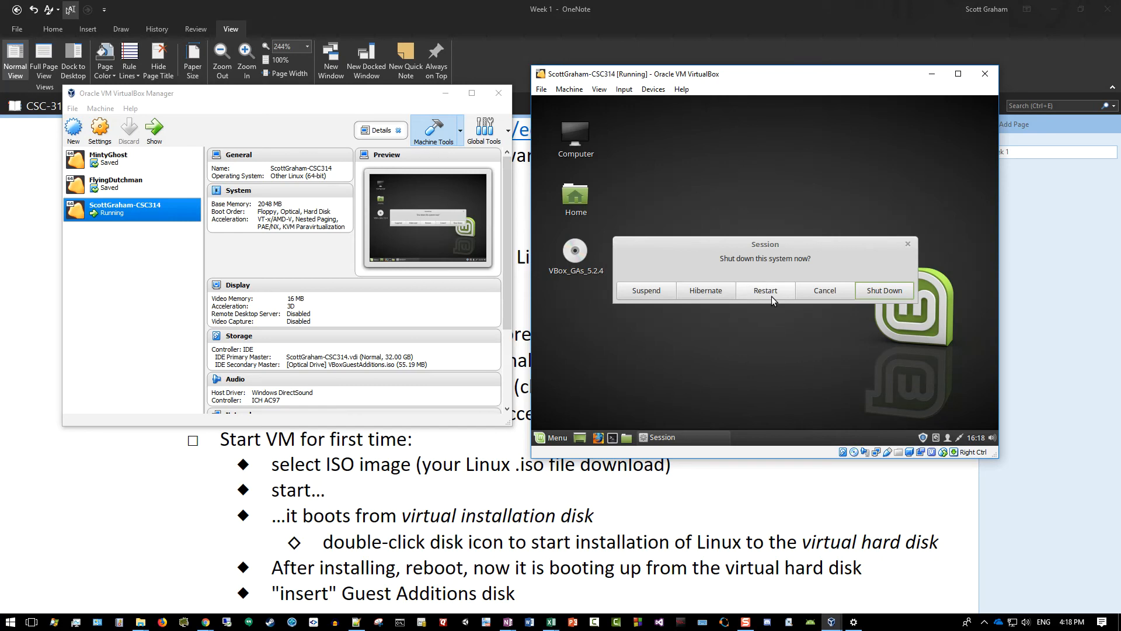
{"action": "left_click", "coordinate": [769, 295]}
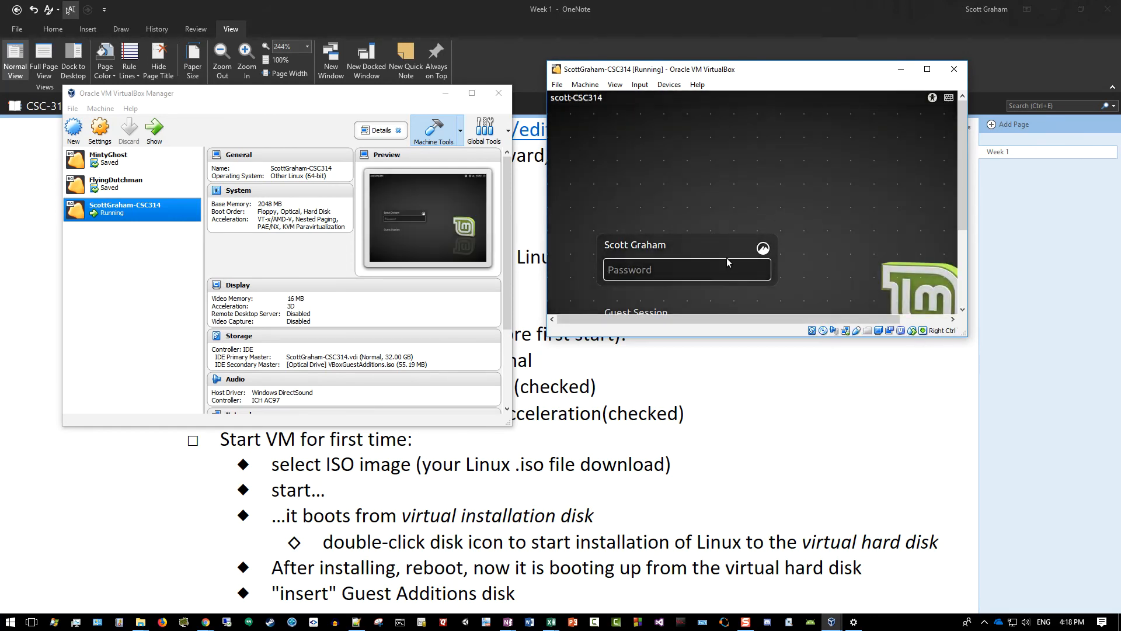
Log in to Linux Mint with the account password and maximize the virtual machine's window.
{"action": "type", "text": "*****"}
{"action": "key", "text": "Return"}
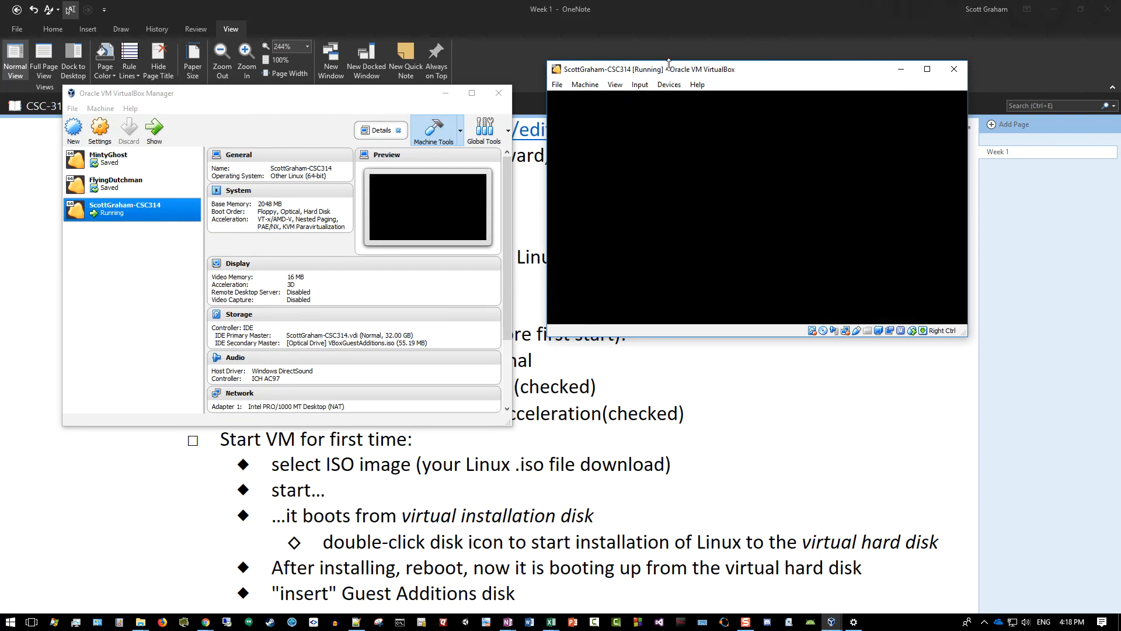
{"action": "double_click", "coordinate": [731, 69]}
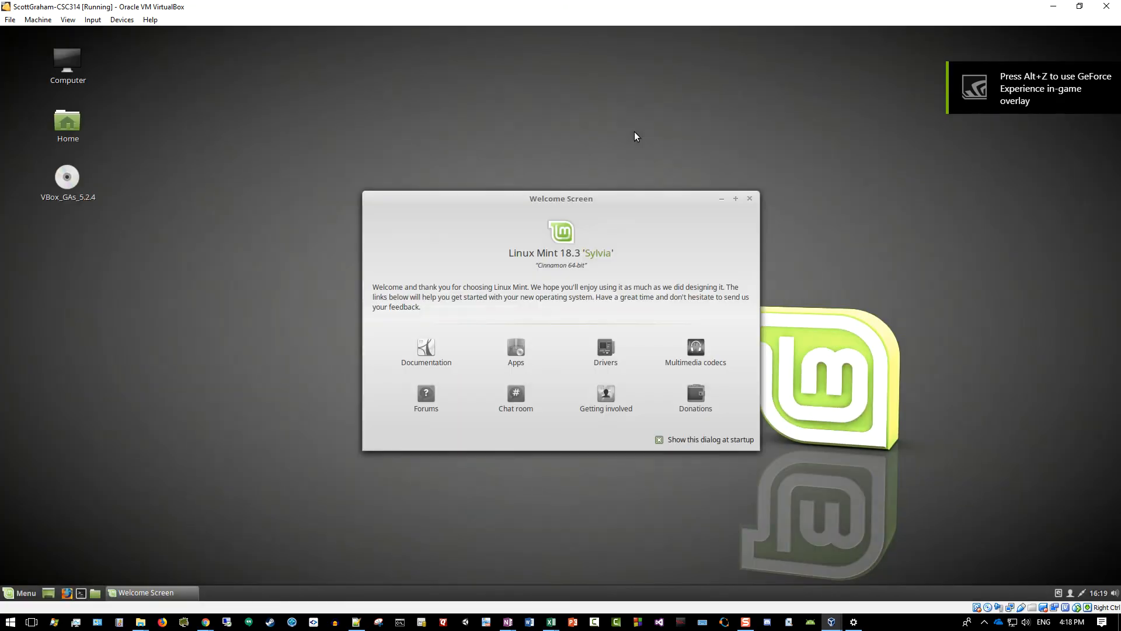
Close the Welcome Screen and eject the VBox_GAs_5.2.4 disc from the desktop.
{"action": "left_click_drag", "start_coordinate": [548, 197], "coordinate": [626, 113]}
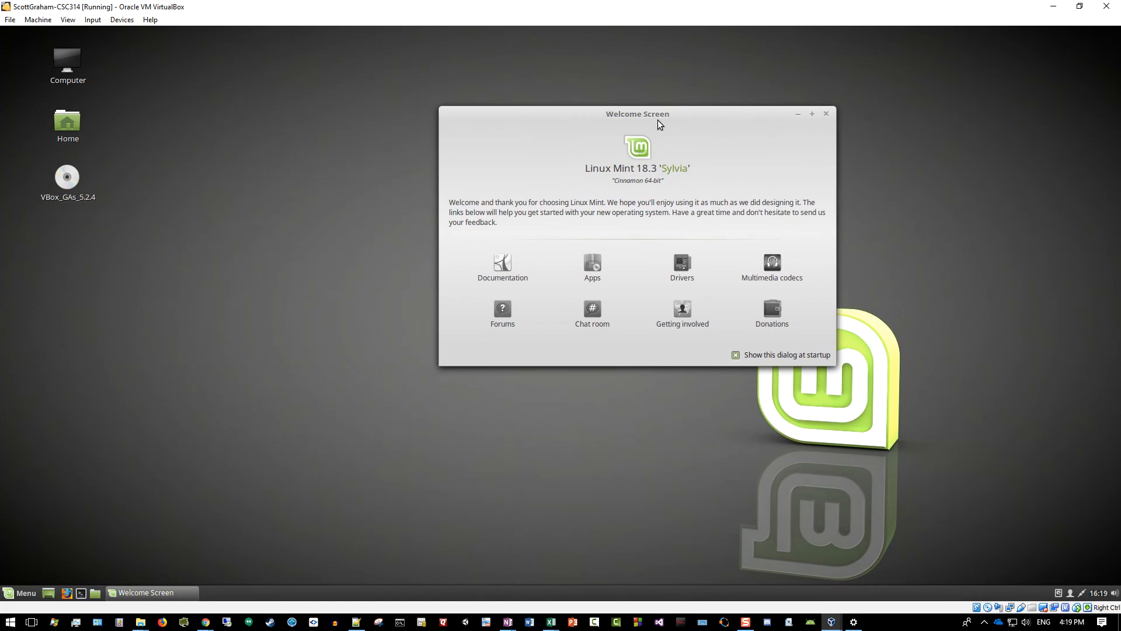
{"action": "left_click", "coordinate": [826, 114]}
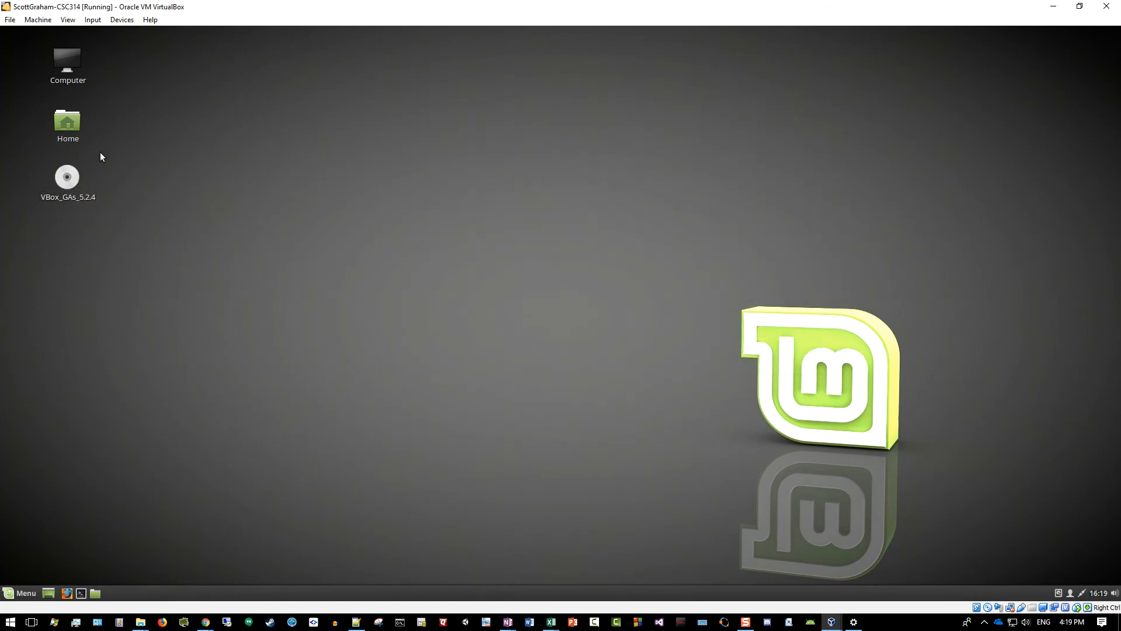
{"action": "right_click", "coordinate": [66, 182]}
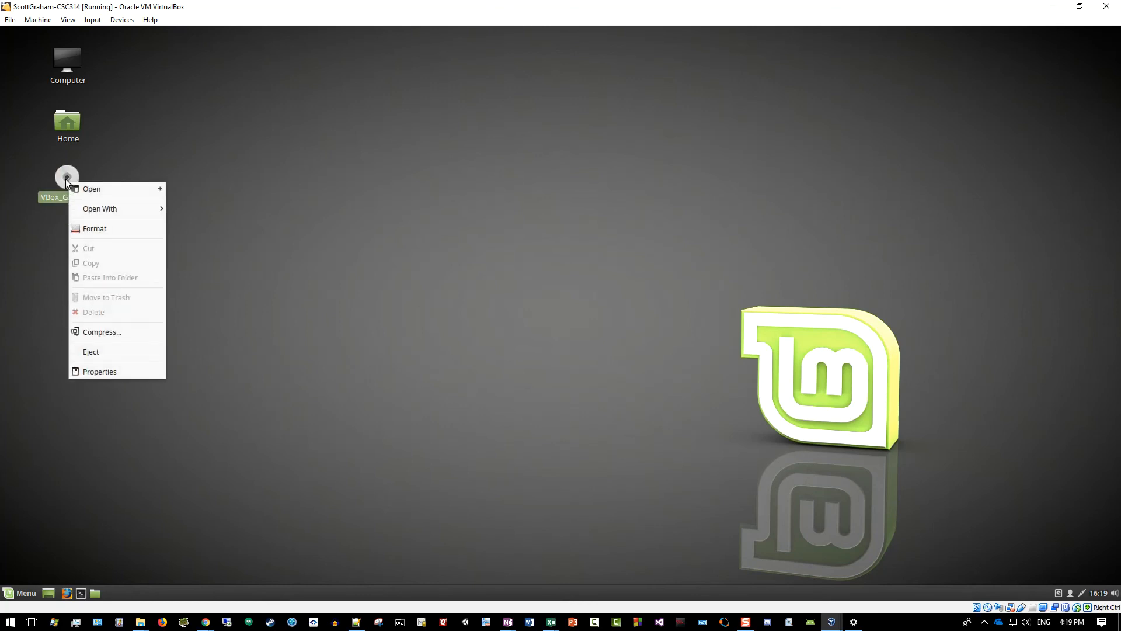
{"action": "left_click", "coordinate": [89, 353]}
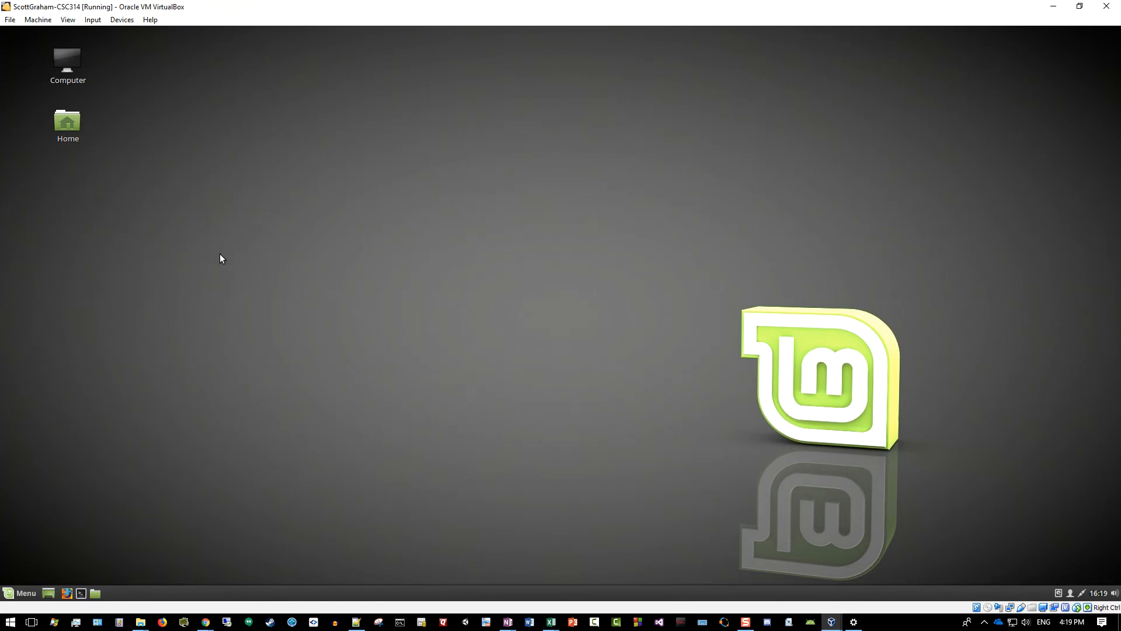
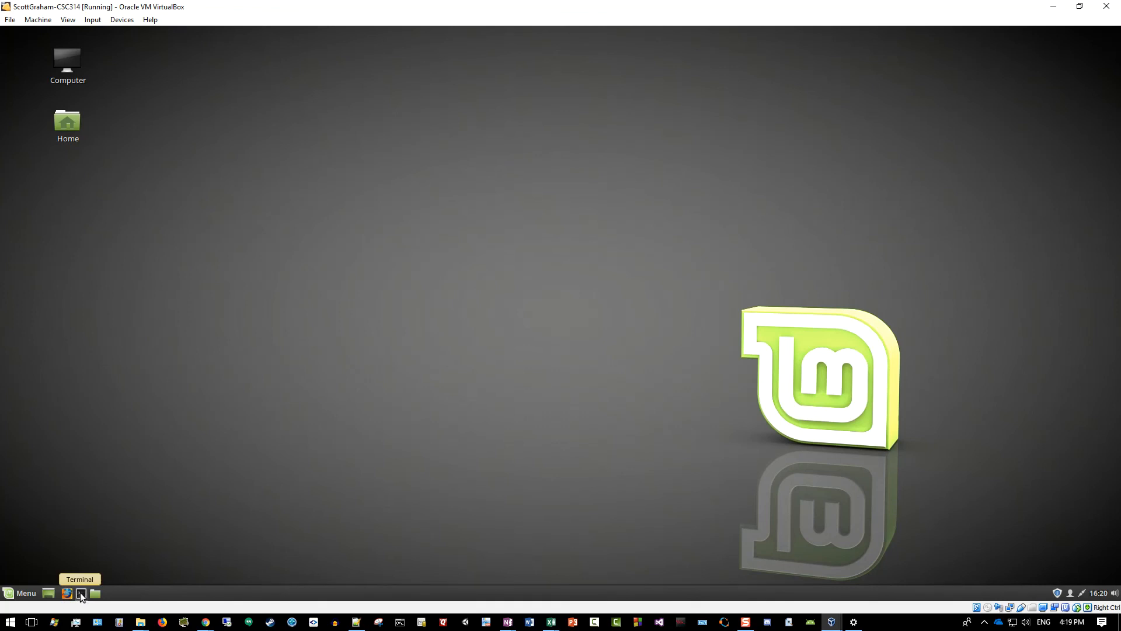
Open a terminal in Linux Mint, enlarge its window, and place it just beside the desktop icons.
{"action": "left_click", "coordinate": [81, 594]}
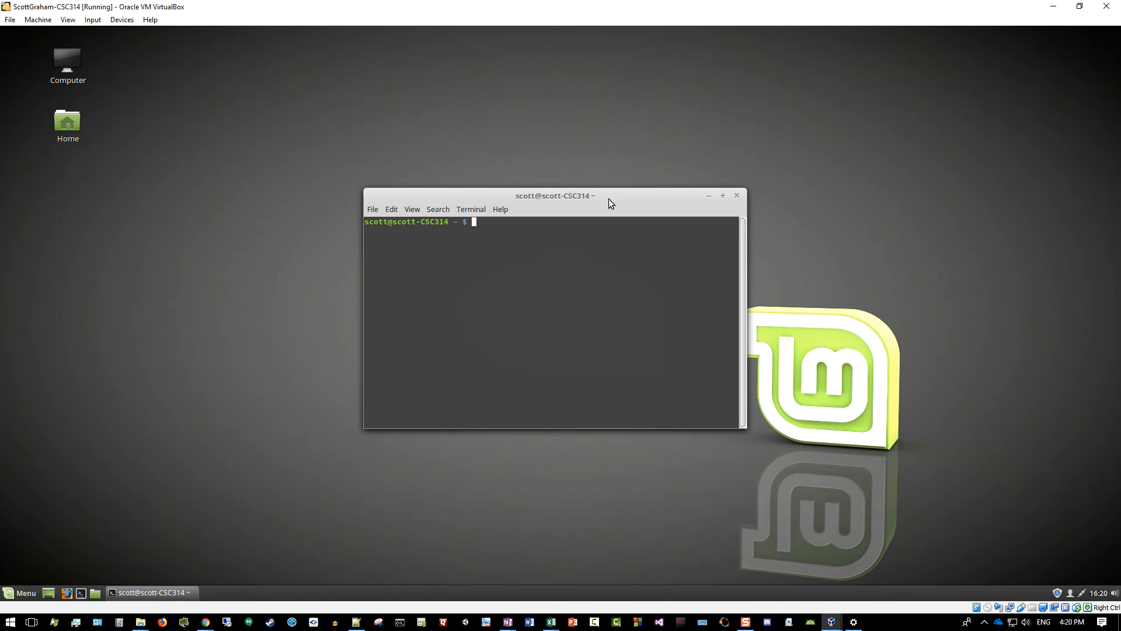
{"action": "left_click_drag", "start_coordinate": [609, 197], "coordinate": [375, 72]}
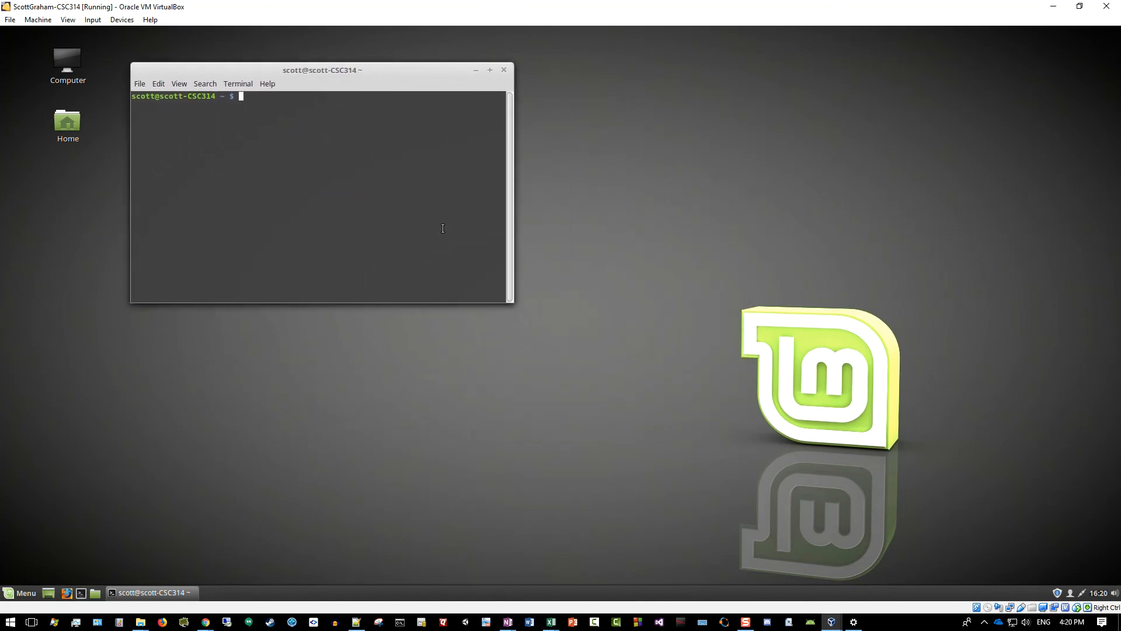
{"action": "left_click_drag", "start_coordinate": [512, 299], "coordinate": [674, 533]}
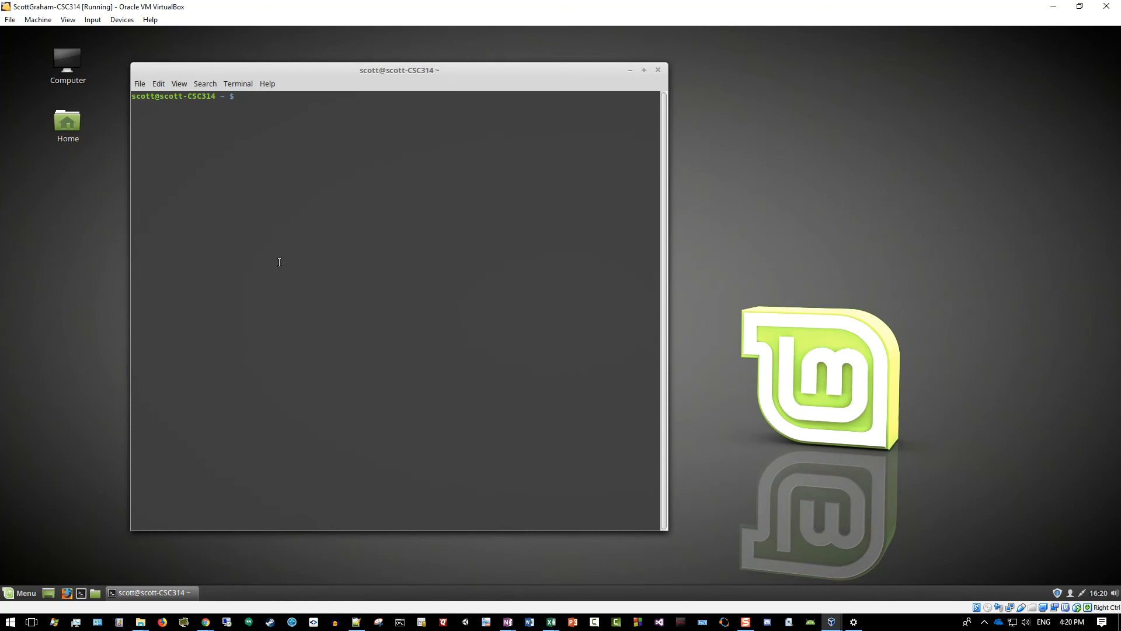
{"action": "left_click_drag", "start_coordinate": [330, 65], "coordinate": [303, 46]}
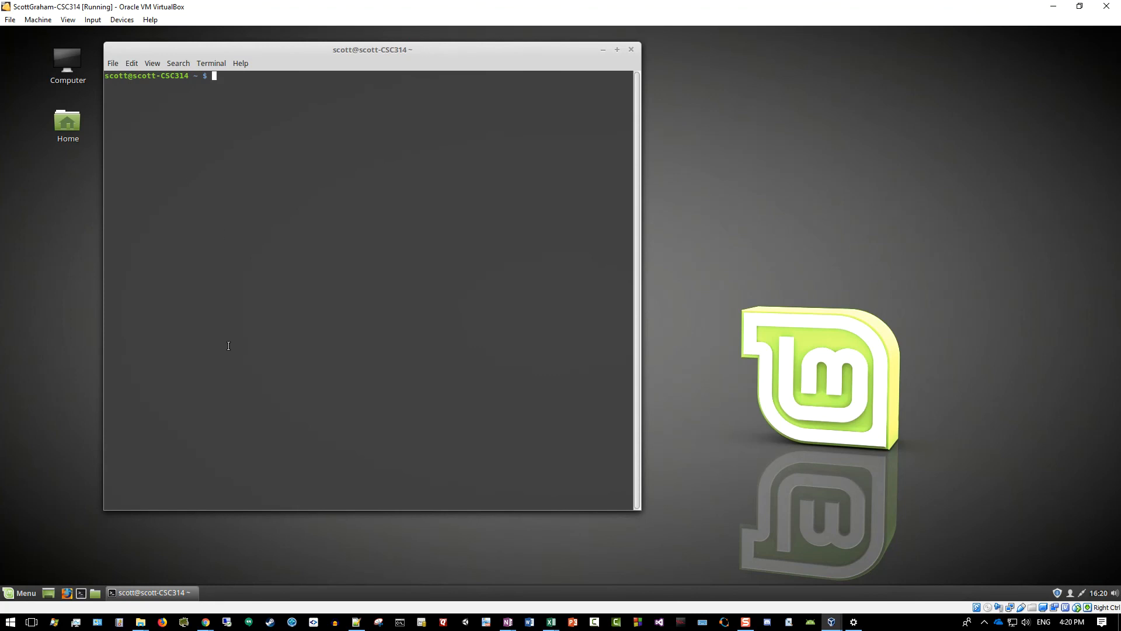
Browse the home folder in the file manager, visit Documents and Desktop, and close the file manager.
{"action": "left_click", "coordinate": [94, 594]}
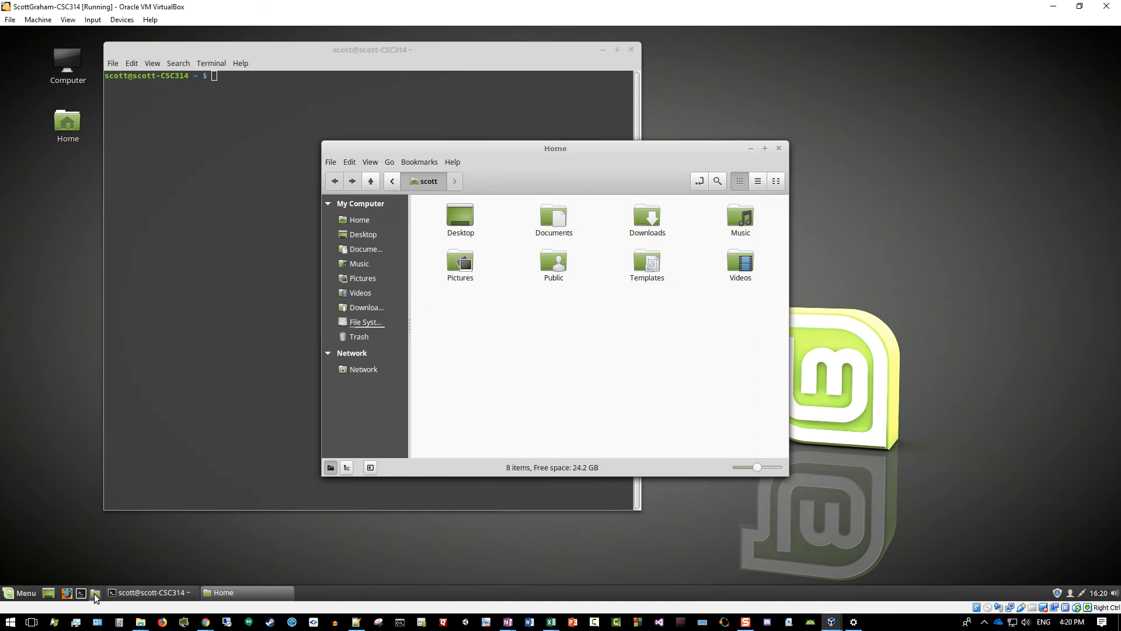
{"action": "left_click_drag", "start_coordinate": [524, 147], "coordinate": [796, 95]}
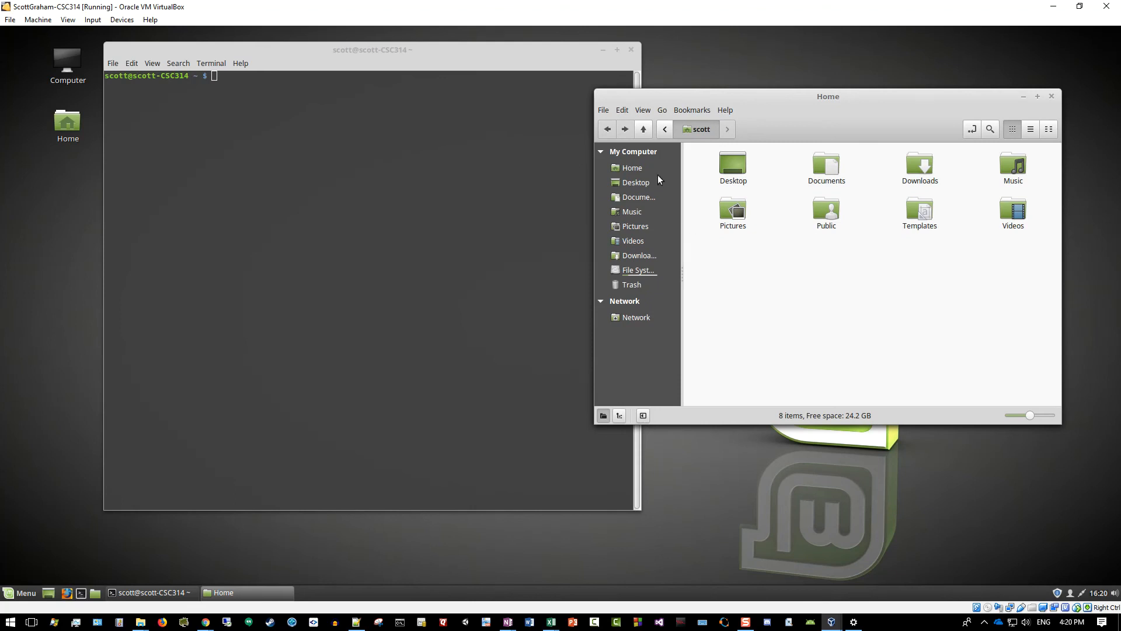
{"action": "double_click", "coordinate": [825, 167]}
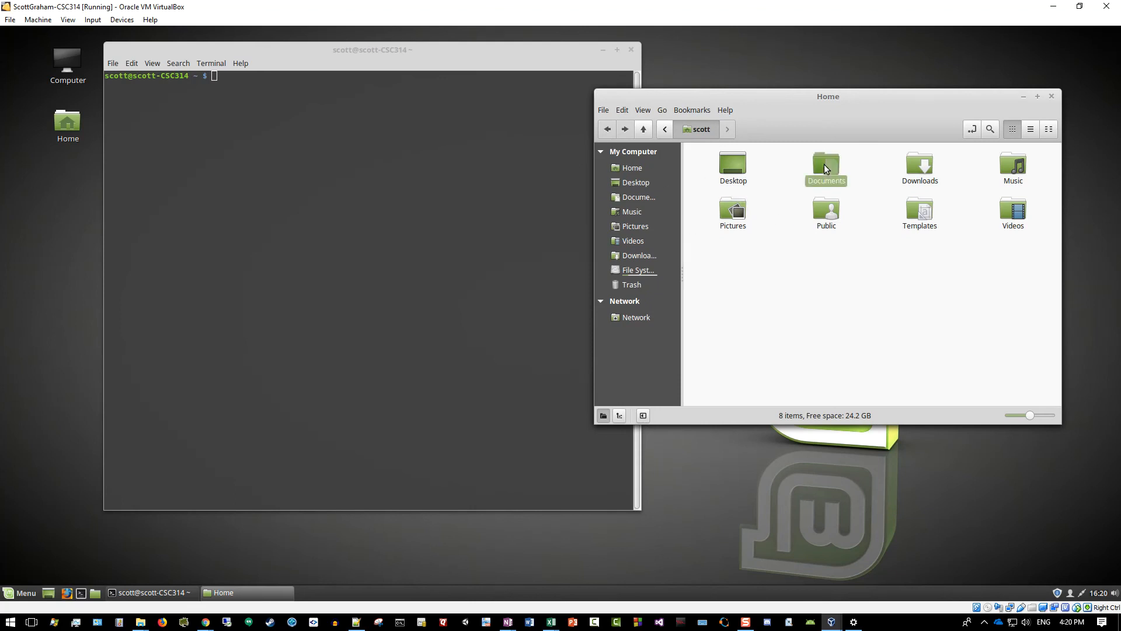
{"action": "left_click", "coordinate": [650, 128]}
{"action": "double_click", "coordinate": [730, 163]}
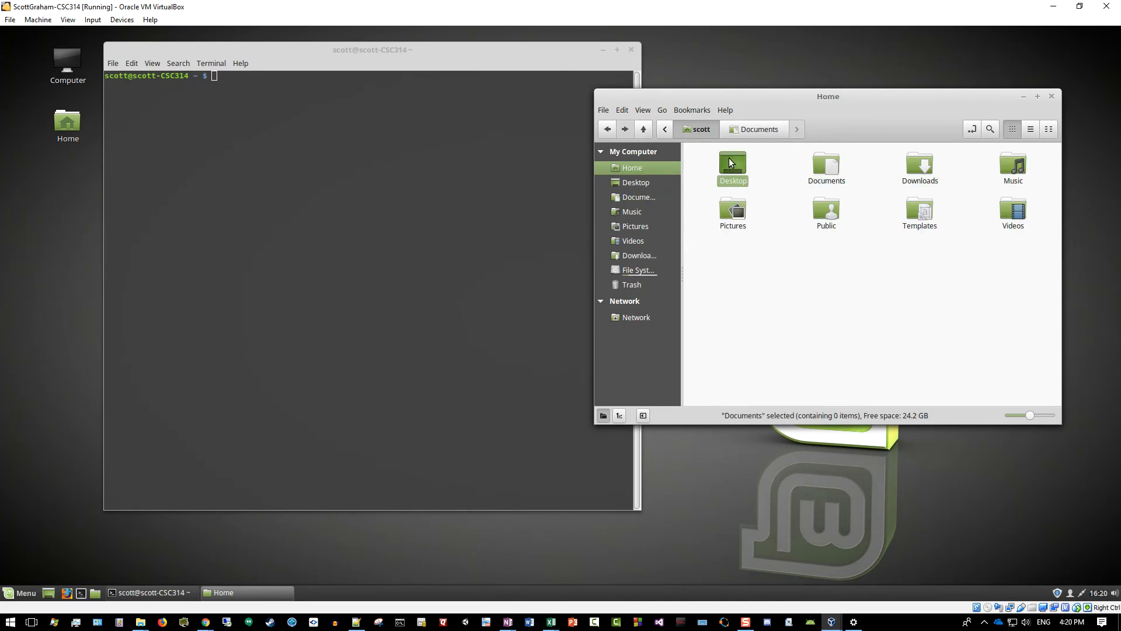
{"action": "left_click", "coordinate": [643, 129]}
{"action": "left_click", "coordinate": [849, 342]}
{"action": "left_click_drag", "start_coordinate": [769, 92], "coordinate": [741, 94]}
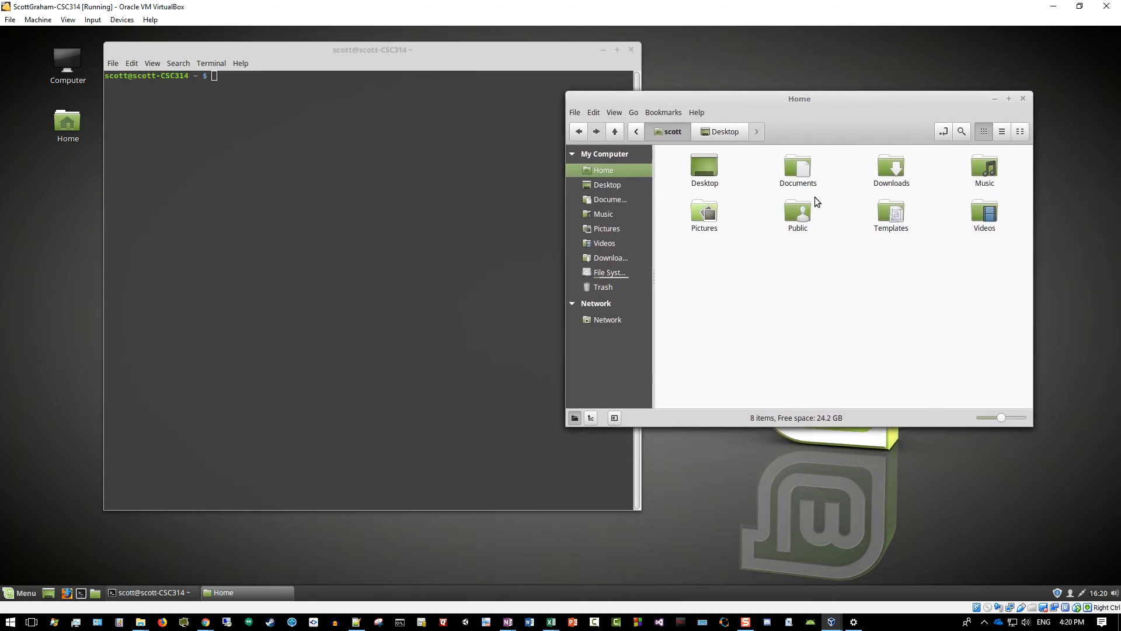
{"action": "left_click", "coordinate": [1024, 101]}
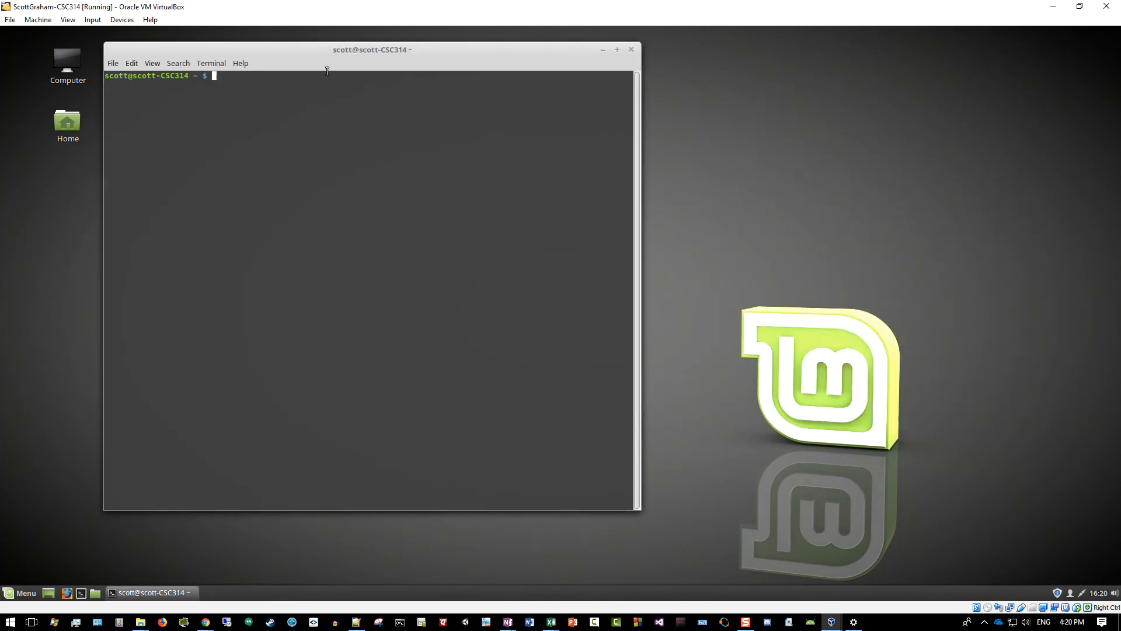
Move the terminal clear of the desktop icons, point out its prompt, and list the home directory with ls.
{"action": "left_click_drag", "start_coordinate": [322, 51], "coordinate": [433, 51]}
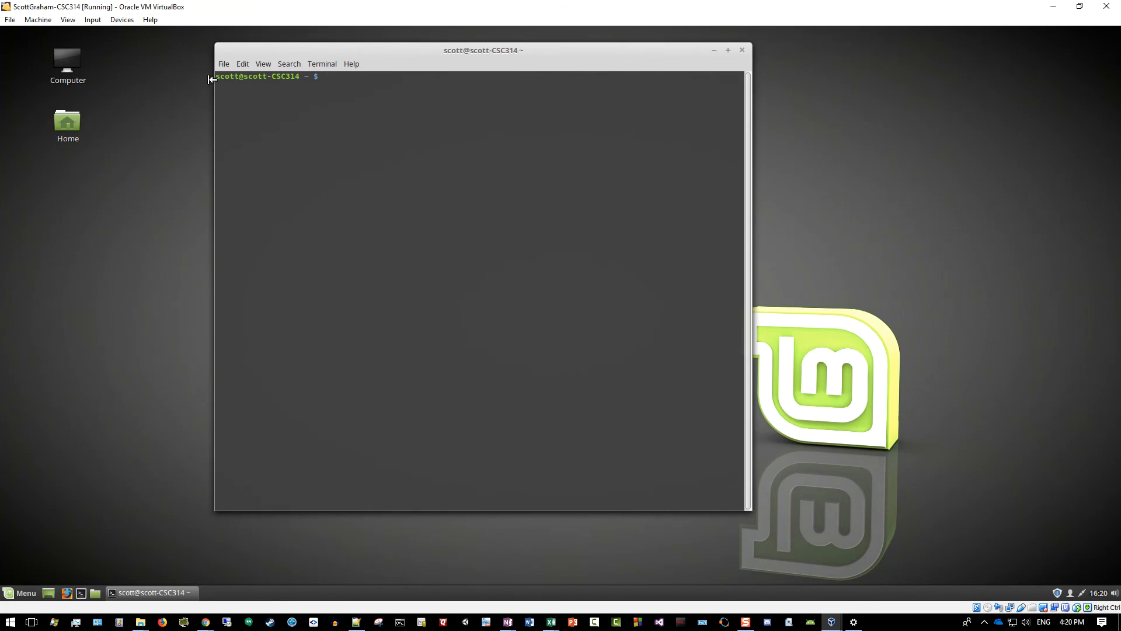
{"action": "left_click_drag", "start_coordinate": [216, 77], "coordinate": [316, 74]}
{"action": "left_click", "coordinate": [315, 77]}
{"action": "left_click_drag", "start_coordinate": [304, 76], "coordinate": [310, 77]}
{"action": "left_click", "coordinate": [352, 95]}
{"action": "type", "text": "ls"}
{"action": "key", "text": "Return"}
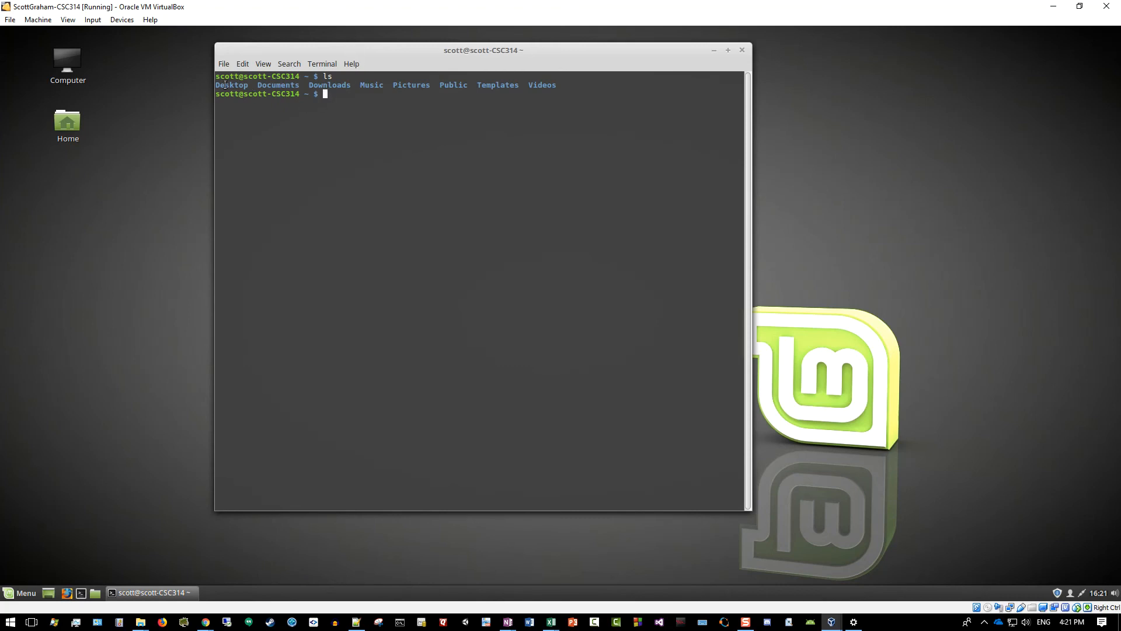
Examine the listed folder names and the user, machine, tilde and dollar-sign parts of the terminal prompt.
{"action": "left_click_drag", "start_coordinate": [219, 86], "coordinate": [362, 83]}
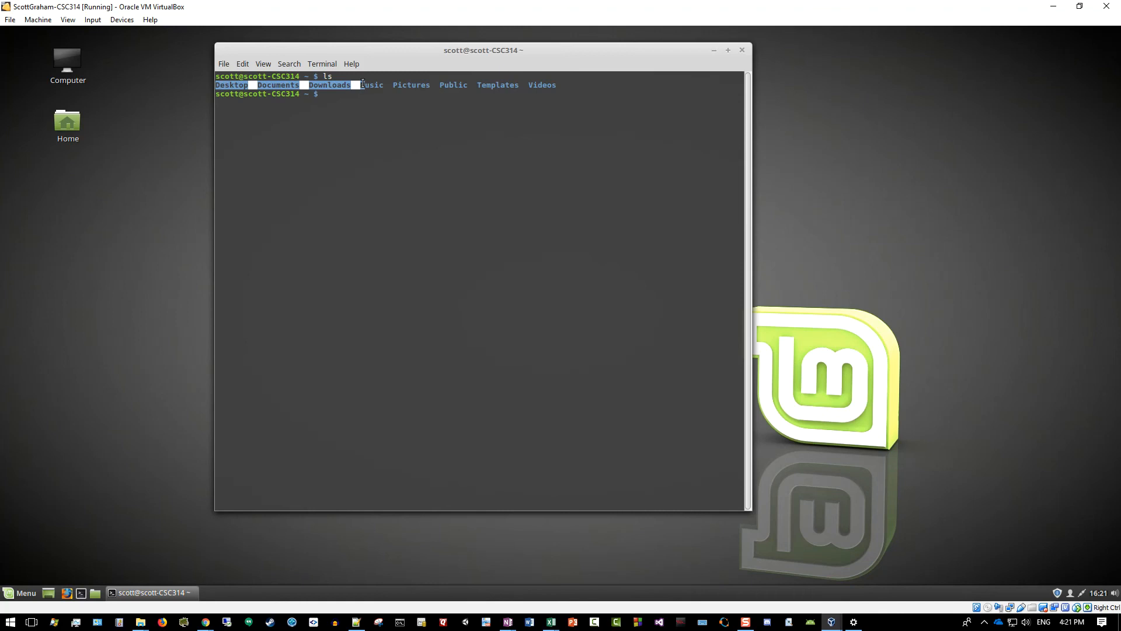
{"action": "left_click", "coordinate": [356, 81]}
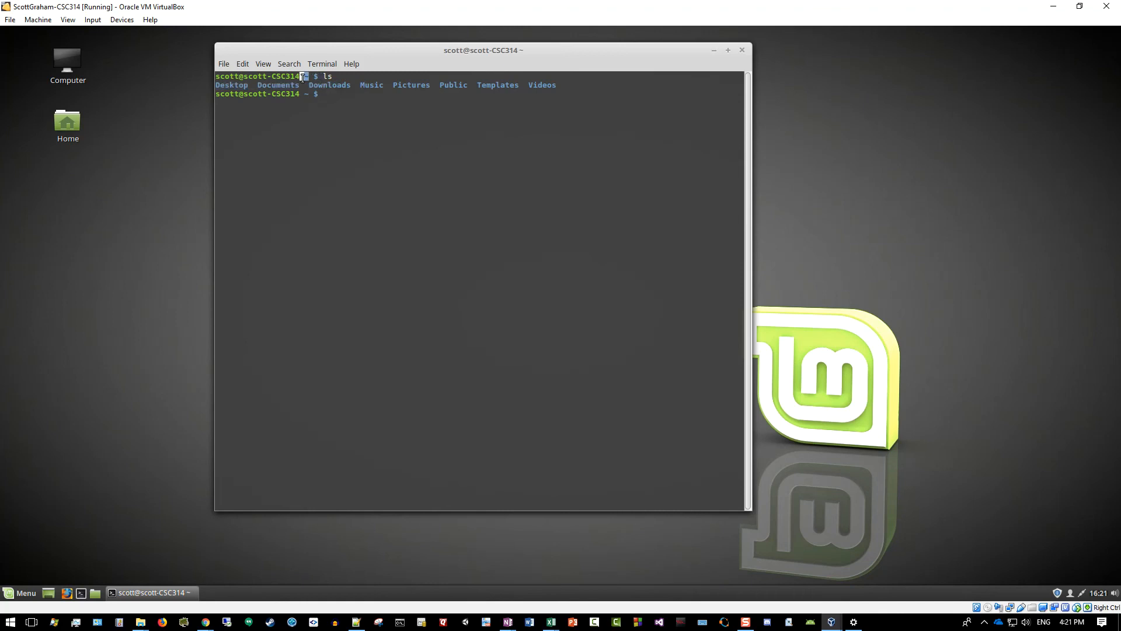
{"action": "left_click_drag", "start_coordinate": [318, 75], "coordinate": [217, 77]}
{"action": "left_click", "coordinate": [225, 78]}
{"action": "mouse_move", "coordinate": [303, 76]}
{"action": "left_mouse_down"}
{"action": "mouse_move", "coordinate": [236, 77]}
{"action": "mouse_move", "coordinate": [303, 77]}
{"action": "left_mouse_up"}
{"action": "left_click", "coordinate": [218, 78]}
{"action": "left_click", "coordinate": [246, 80]}
{"action": "left_click", "coordinate": [304, 77]}
{"action": "left_click_drag", "start_coordinate": [308, 76], "coordinate": [310, 77]}
{"action": "left_click", "coordinate": [317, 77]}
{"action": "left_click_drag", "start_coordinate": [315, 77], "coordinate": [312, 77]}
Change to the Downloads directory with cd, inspect the prompt's path, and list the directory with ls.
{"action": "type", "text": "cd Downloads"}
{"action": "key", "text": "Return"}
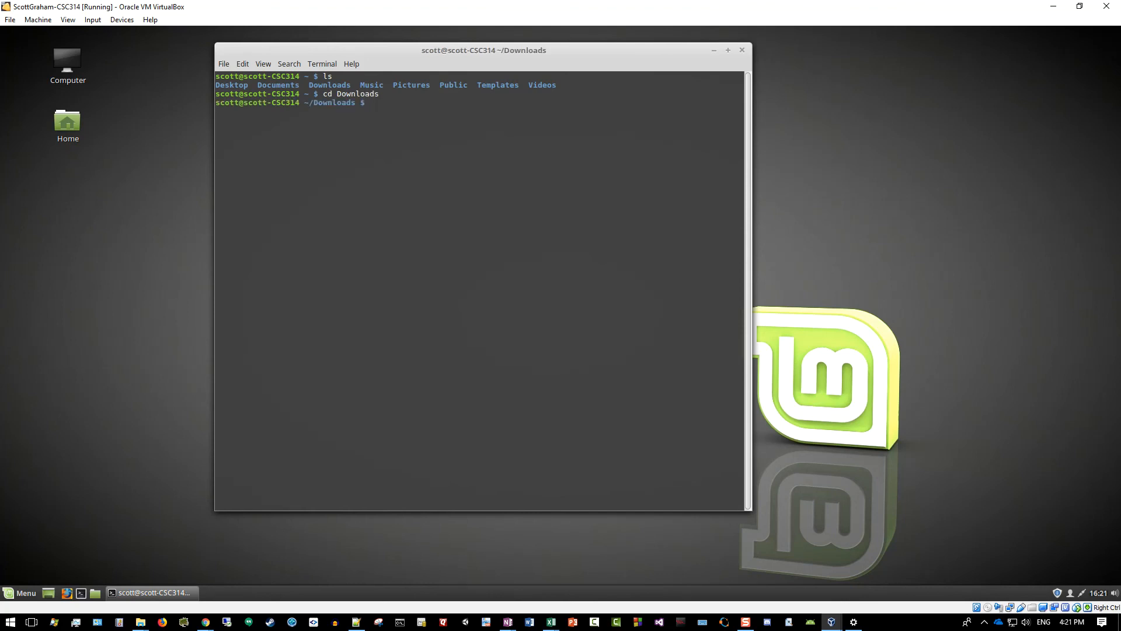
{"action": "left_click_drag", "start_coordinate": [305, 103], "coordinate": [356, 104]}
{"action": "left_click", "coordinate": [344, 104]}
{"action": "double_click", "coordinate": [322, 103]}
{"action": "left_click", "coordinate": [341, 104]}
{"action": "type", "text": "ls"}
{"action": "key", "text": "Return"}
Open the file manager, move it off to the side of the terminal, and show the Downloads folder.
{"action": "left_click", "coordinate": [98, 593]}
{"action": "left_click_drag", "start_coordinate": [560, 145], "coordinate": [825, 125]}
{"action": "double_click", "coordinate": [911, 197]}
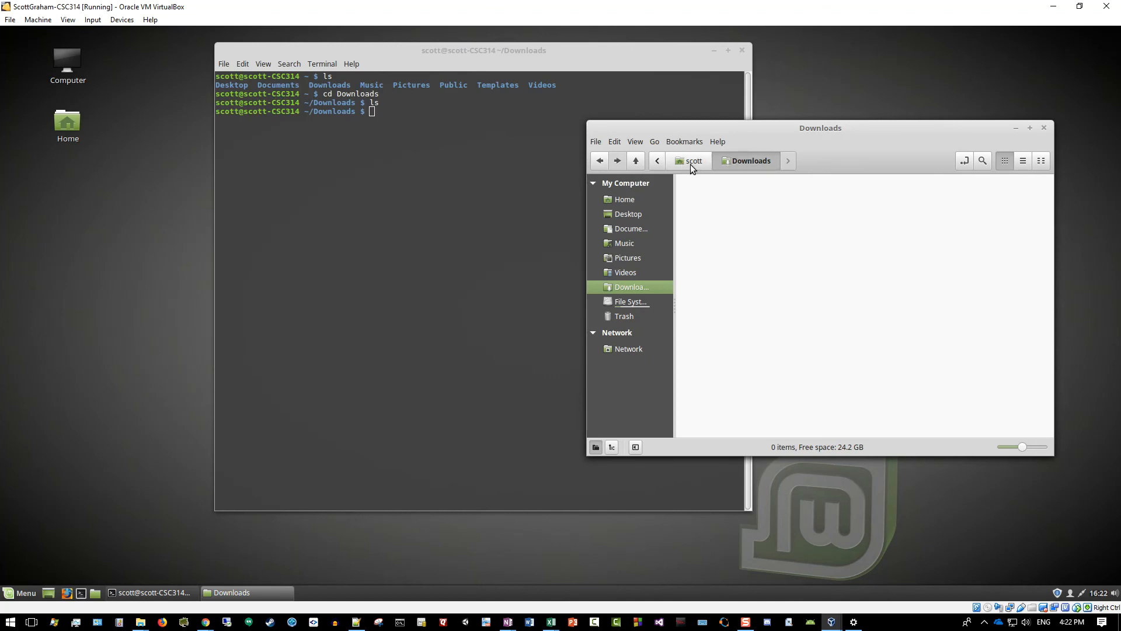
Show the full folder path and walk up from Downloads to the file system root, then back to the user's home folder.
{"action": "left_click", "coordinate": [657, 165]}
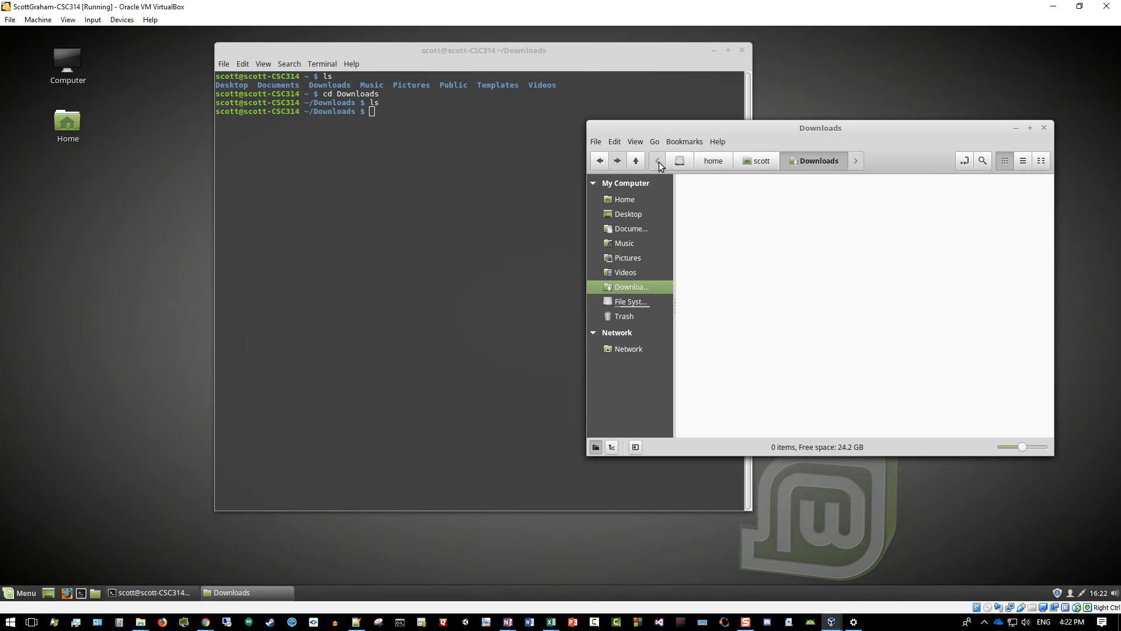
{"action": "left_click", "coordinate": [762, 162]}
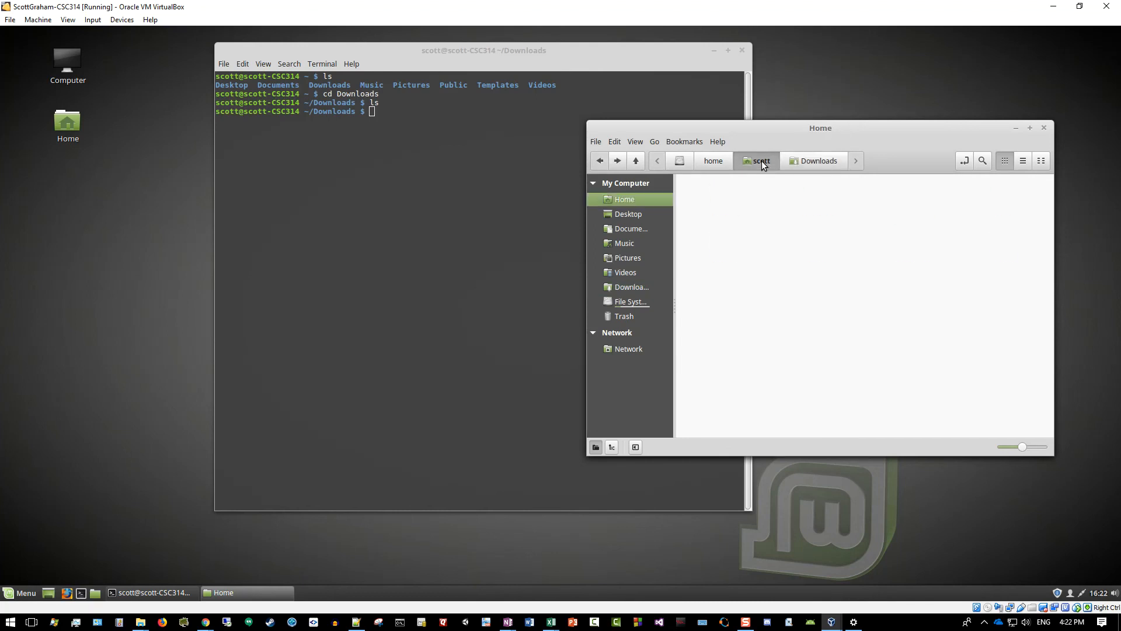
{"action": "left_click", "coordinate": [714, 162]}
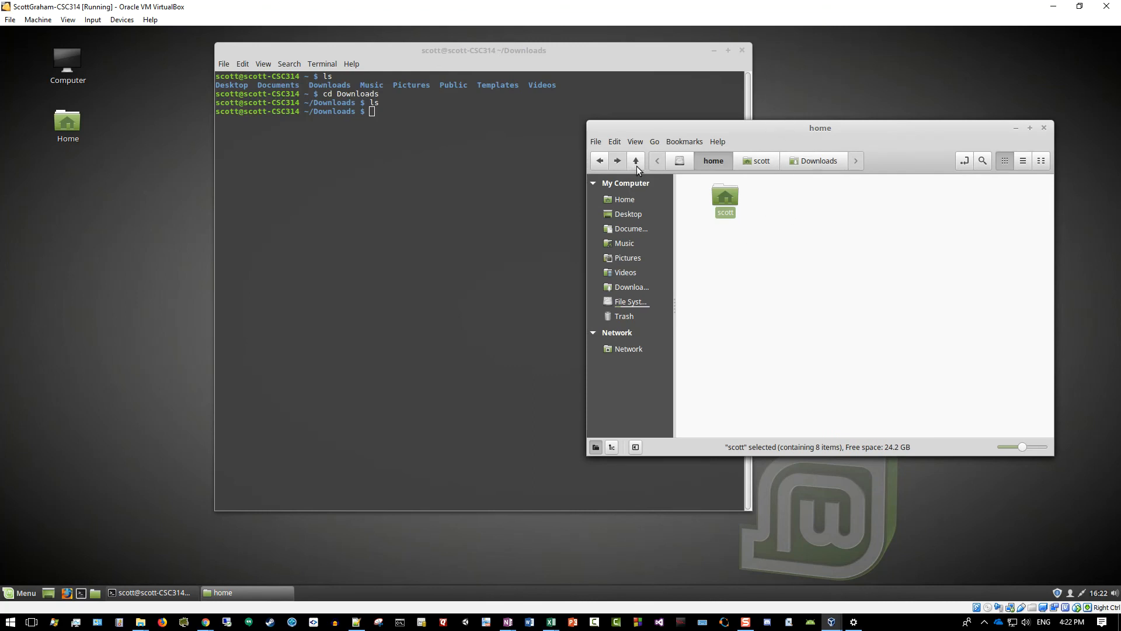
{"action": "left_click", "coordinate": [679, 161]}
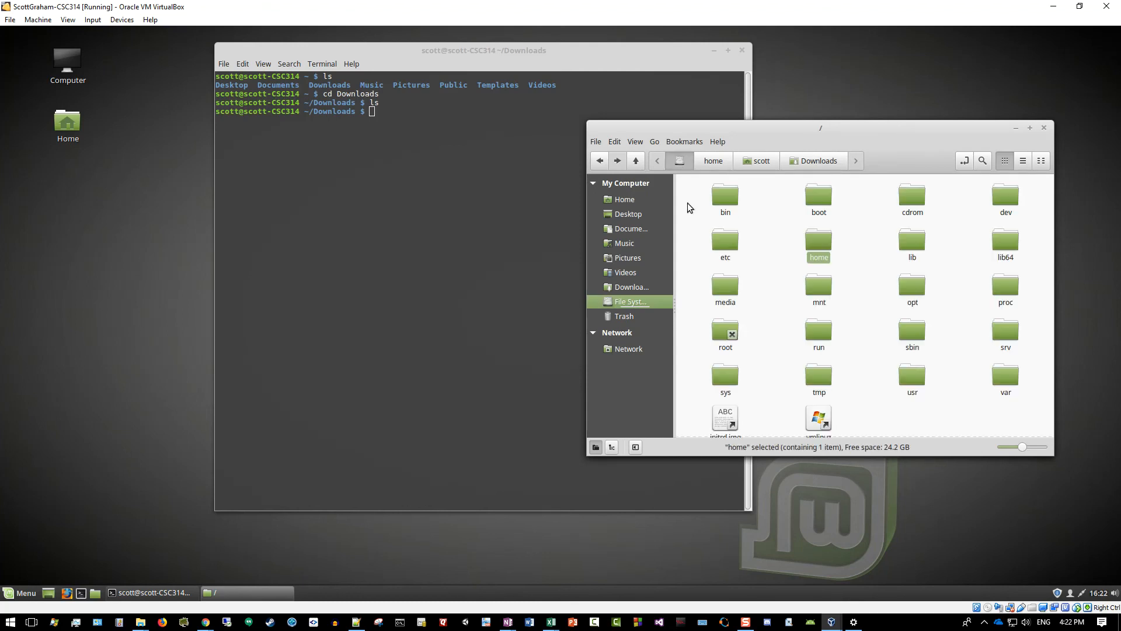
{"action": "left_click", "coordinate": [711, 163]}
{"action": "left_click", "coordinate": [759, 162]}
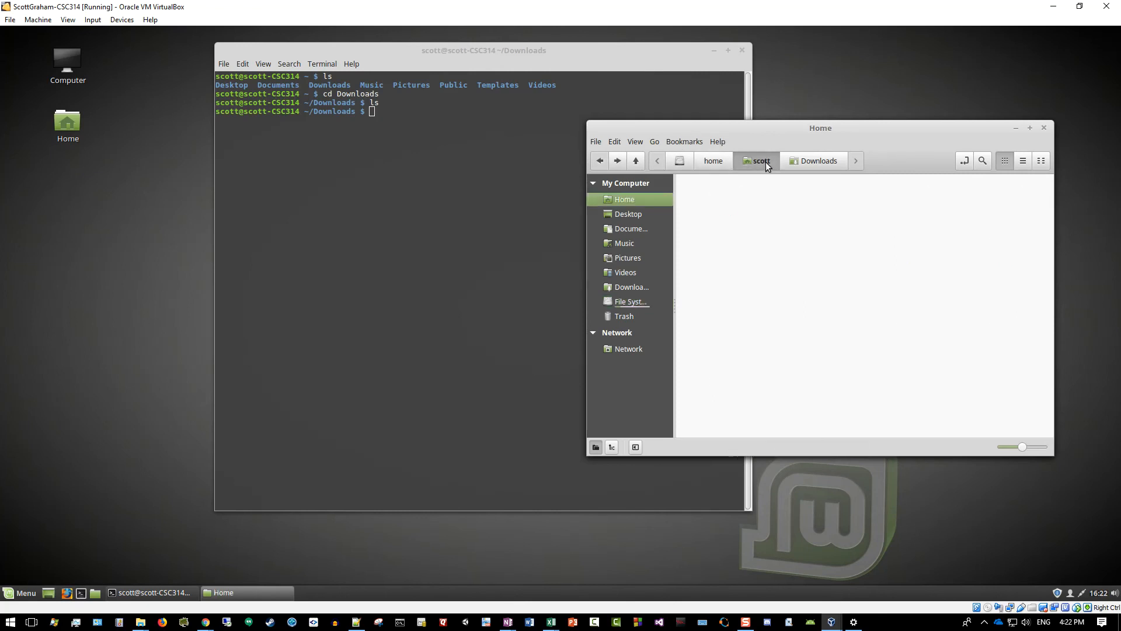
Return the file manager to the Downloads folder and move it aside, then go up to the home directory in the terminal with cd ..
{"action": "left_click", "coordinate": [806, 165]}
{"action": "left_click_drag", "start_coordinate": [750, 127], "coordinate": [803, 111]}
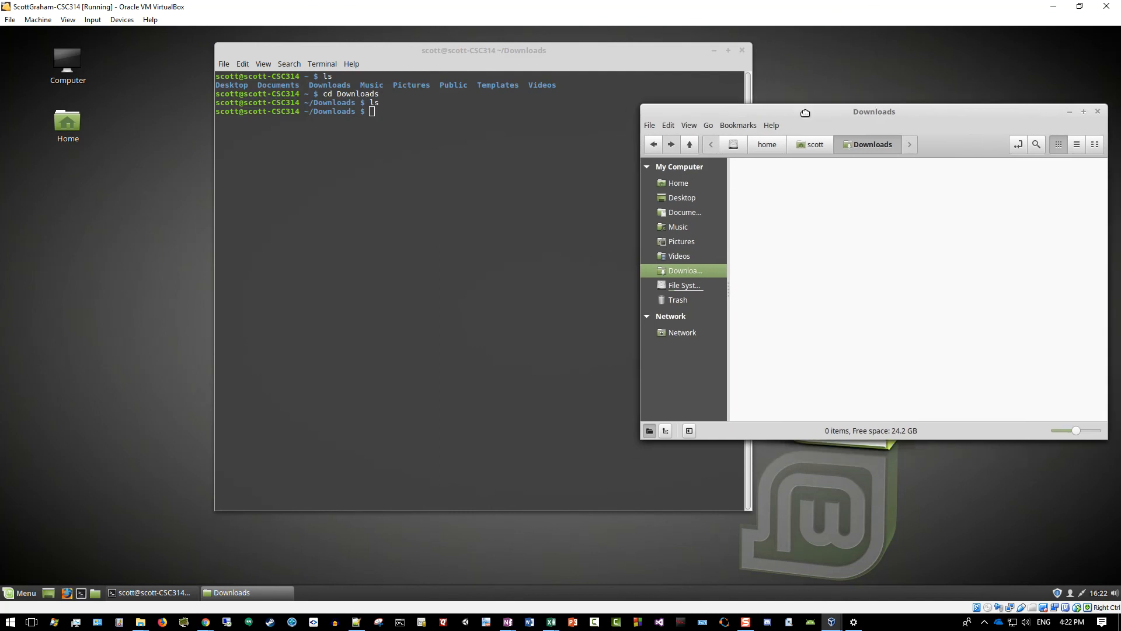
{"action": "left_click", "coordinate": [403, 50]}
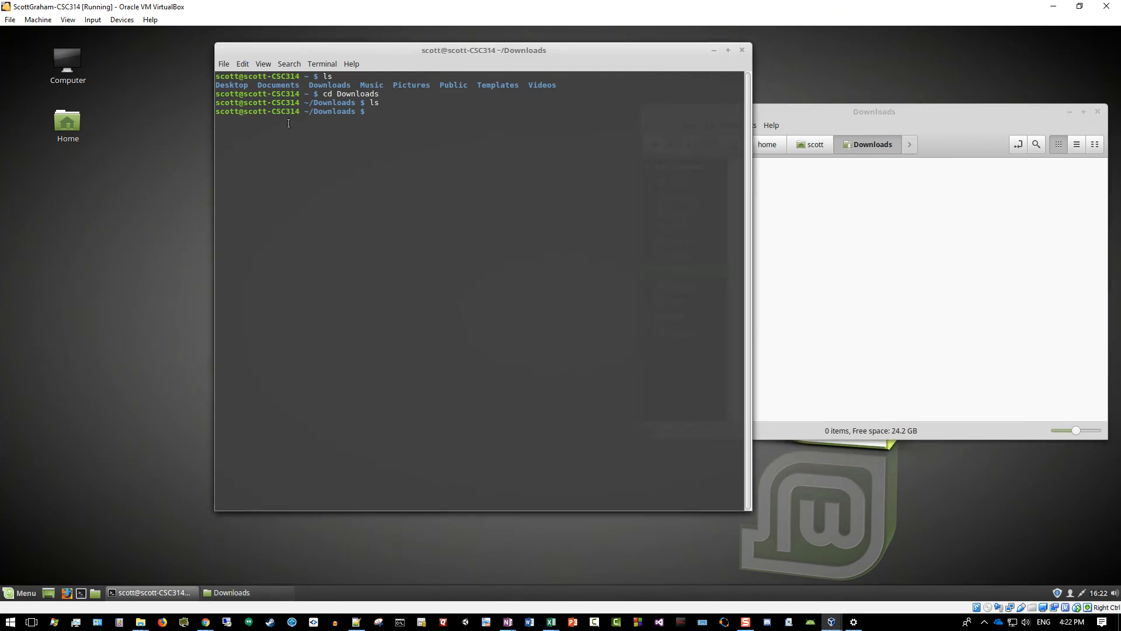
{"action": "double_click", "coordinate": [334, 111]}
{"action": "type", "text": "cd .."}
{"action": "key", "text": "Return"}
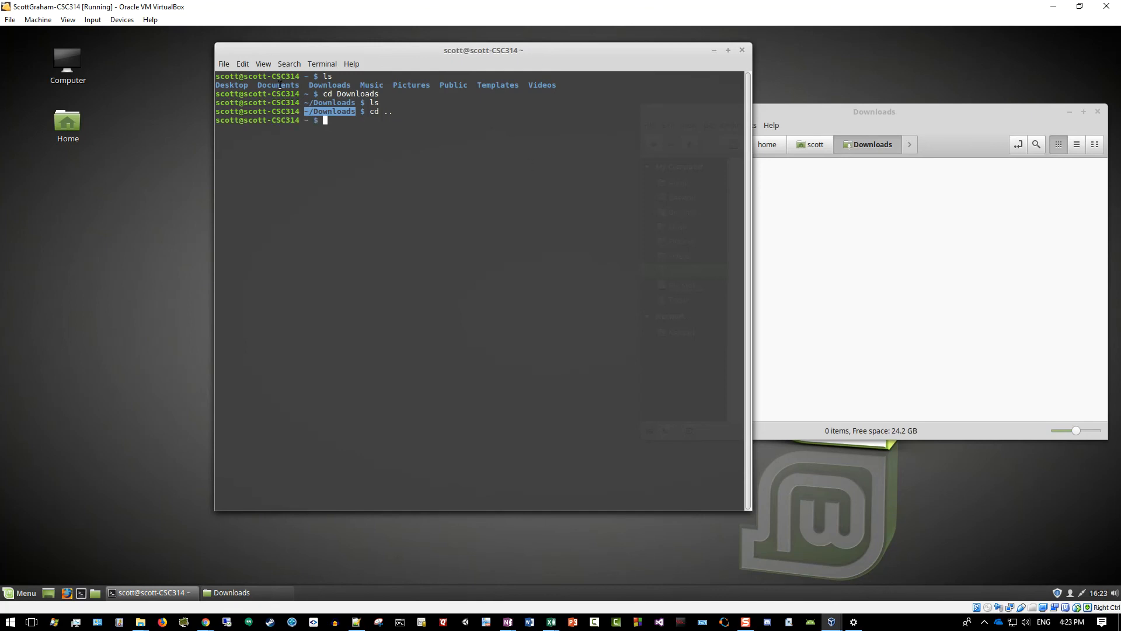
{"action": "left_click_drag", "start_coordinate": [306, 122], "coordinate": [313, 123]}
{"action": "left_click", "coordinate": [328, 124]}
Change to the Pictures directory in the terminal, list it with ls, and return to the home directory with cd ~.
{"action": "type", "text": "cd Pictures"}
{"action": "key", "text": "Return"}
{"action": "type", "text": "ls"}
{"action": "key", "text": "Return"}
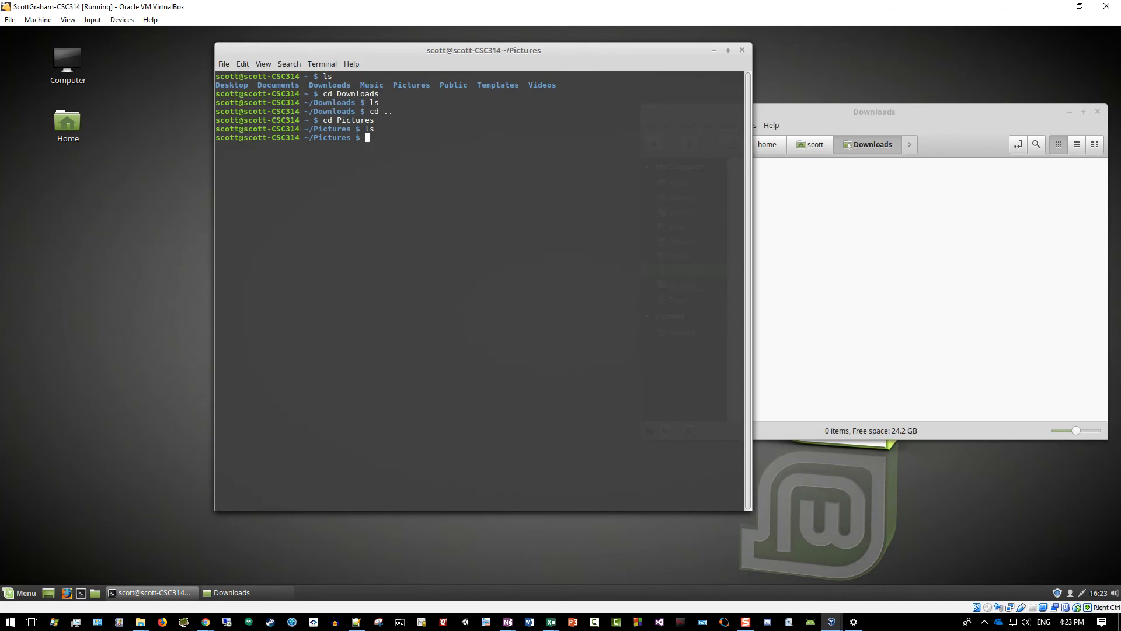
{"action": "type", "text": "cd ~"}
{"action": "key", "text": "Return"}
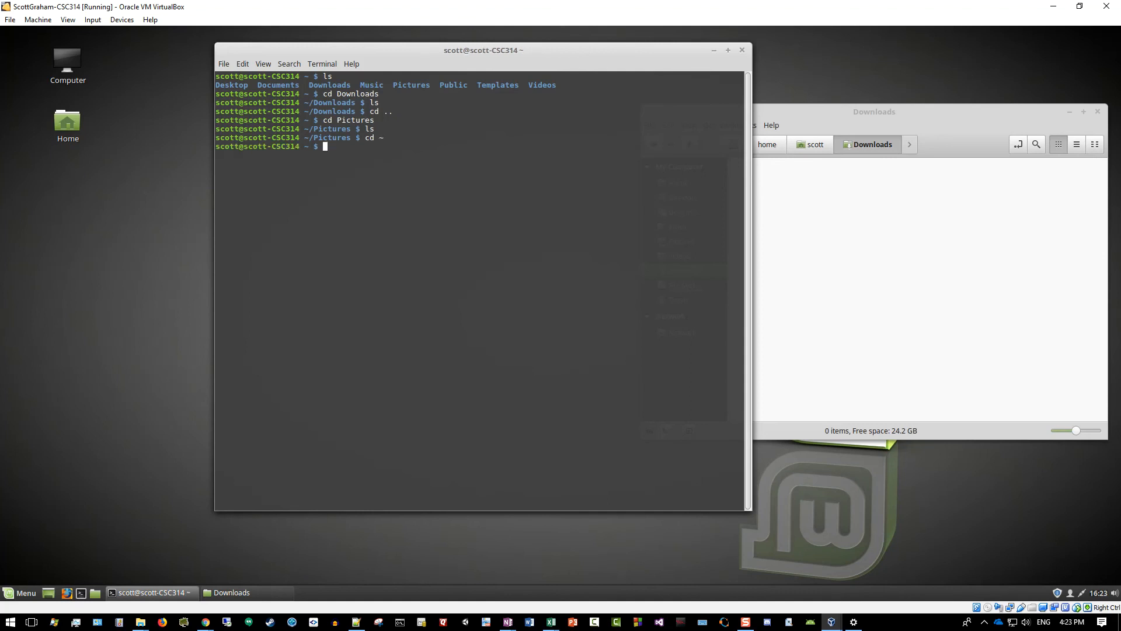
Change to the Public directory, list it with ls, and return to the home directory using its full path under /home.
{"action": "type", "text": "cd Public"}
{"action": "key", "text": "Return"}
{"action": "type", "text": "ls"}
{"action": "key", "text": "Return"}
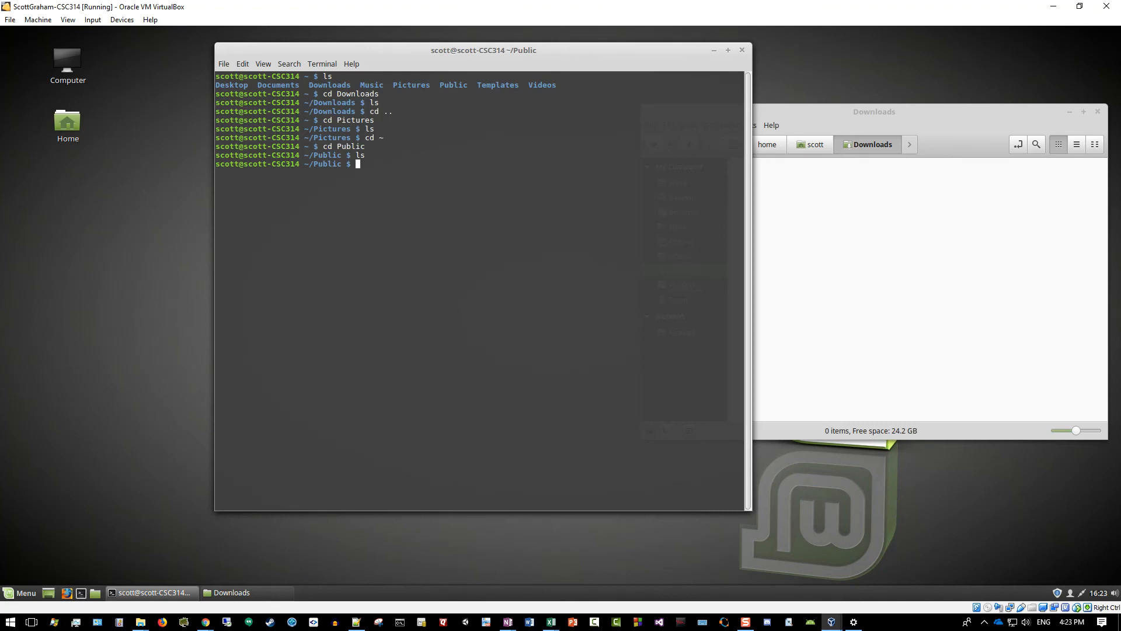
{"action": "type", "text": "cd /home/scott"}
{"action": "key", "text": "Return"}
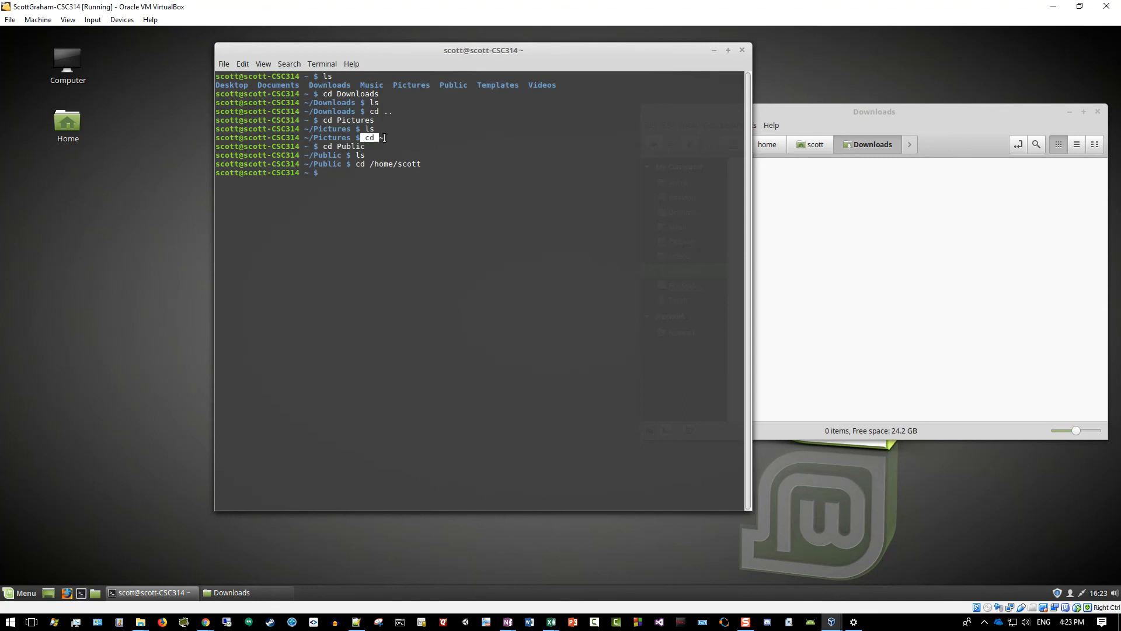
Compare the full-path cd command with cd .. in the terminal history, and rearrange the terminal and file manager windows.
{"action": "left_click_drag", "start_coordinate": [356, 164], "coordinate": [423, 165]}
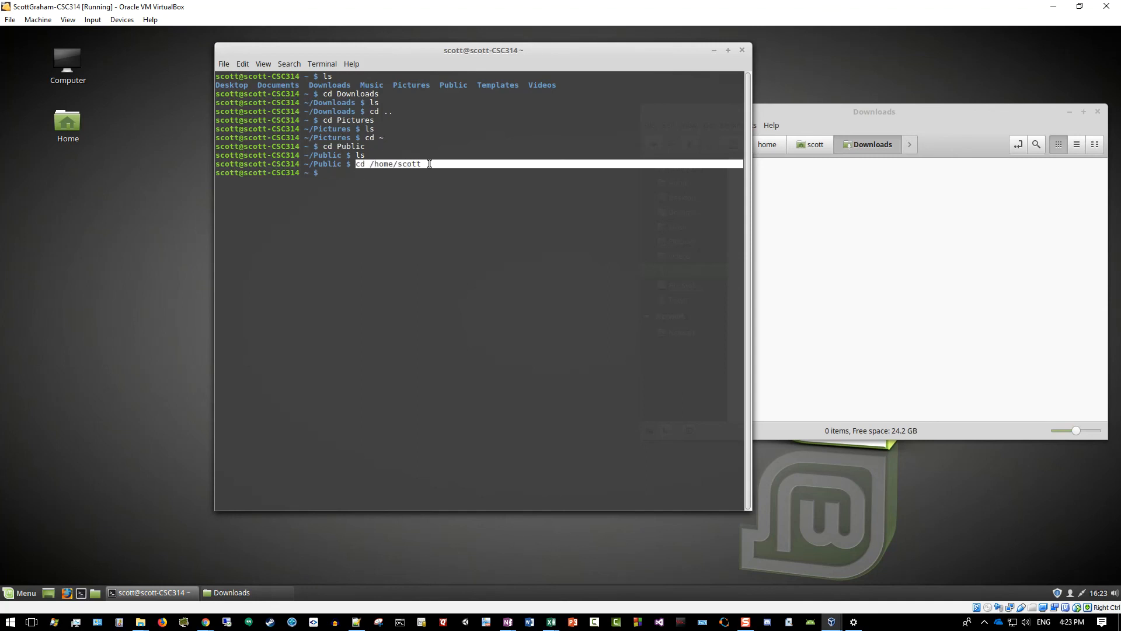
{"action": "left_click", "coordinate": [423, 164]}
{"action": "left_click_drag", "start_coordinate": [370, 111], "coordinate": [395, 111]}
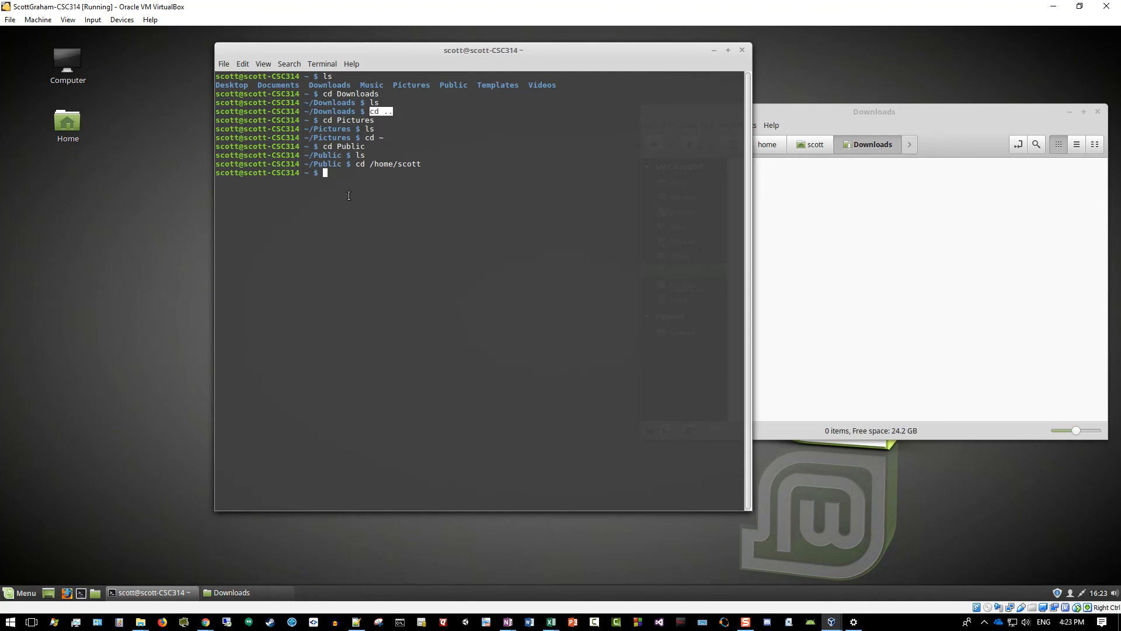
{"action": "left_click", "coordinate": [344, 177]}
{"action": "left_click_drag", "start_coordinate": [391, 50], "coordinate": [336, 52]}
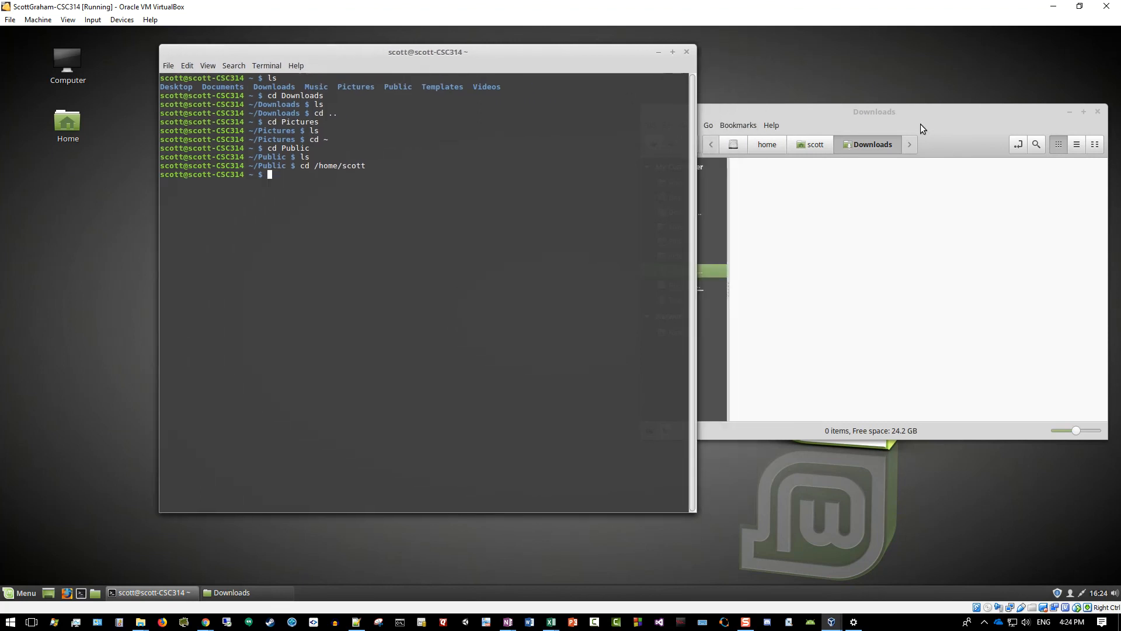
{"action": "left_click_drag", "start_coordinate": [895, 111], "coordinate": [847, 95]}
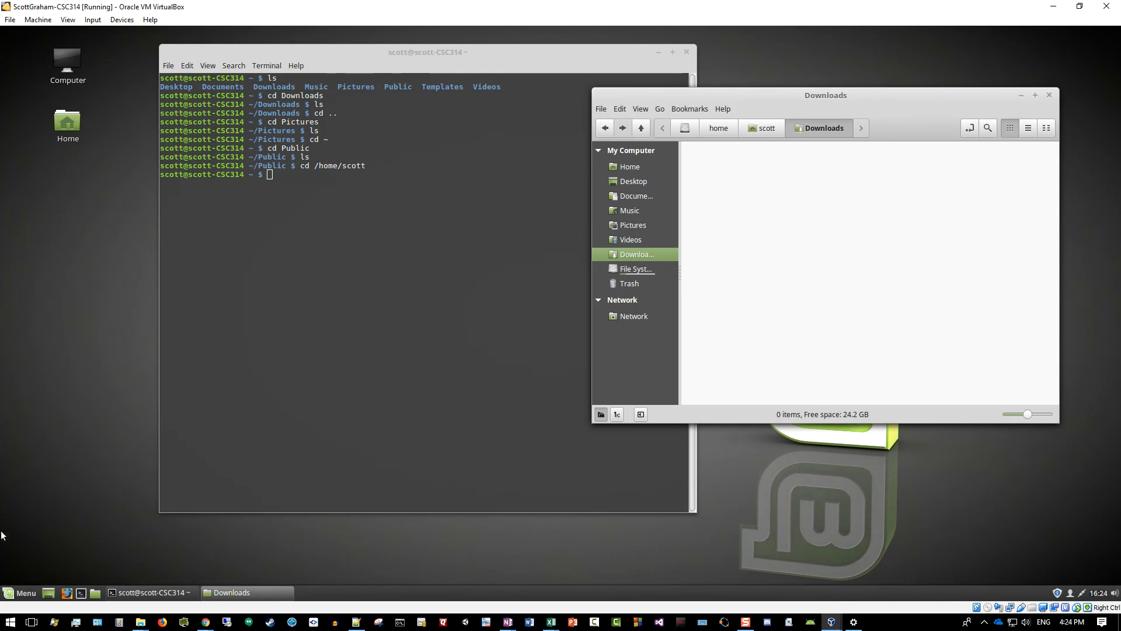
Compare the Linux Mint application menu with the host's Windows Start menu and its power options.
{"action": "left_click", "coordinate": [10, 593]}
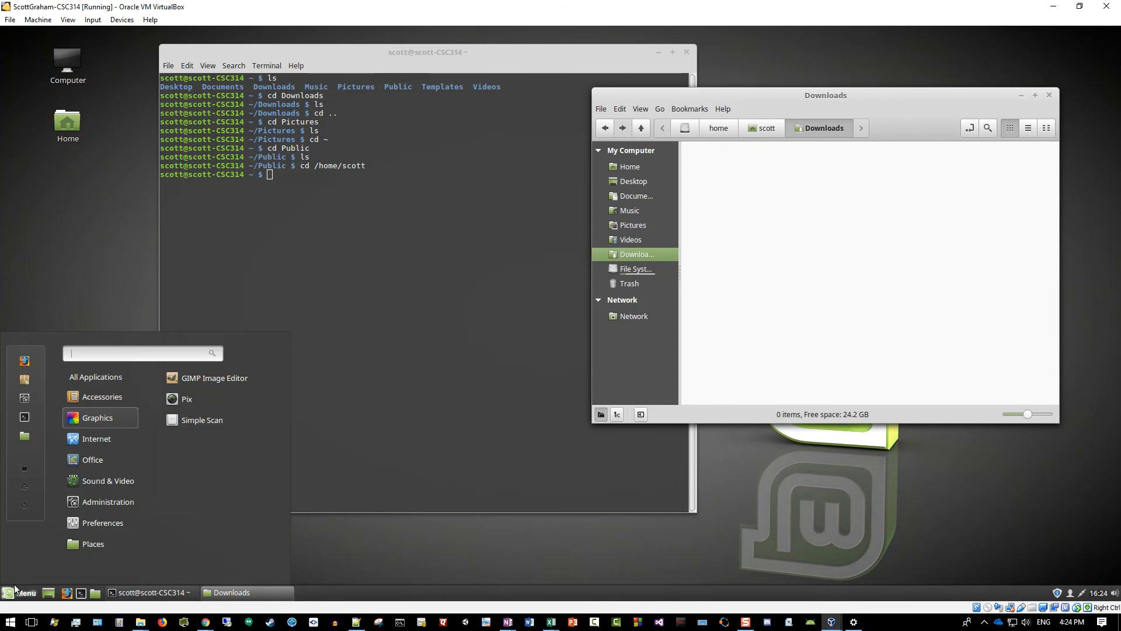
{"action": "left_click", "coordinate": [320, 540]}
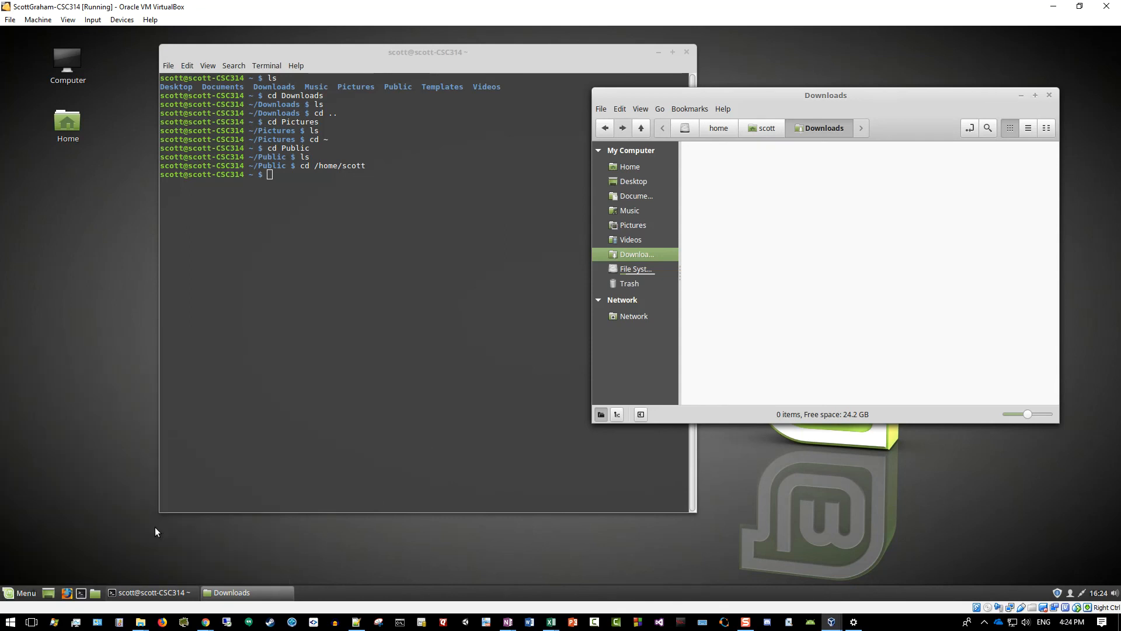
{"action": "left_click", "coordinate": [14, 625]}
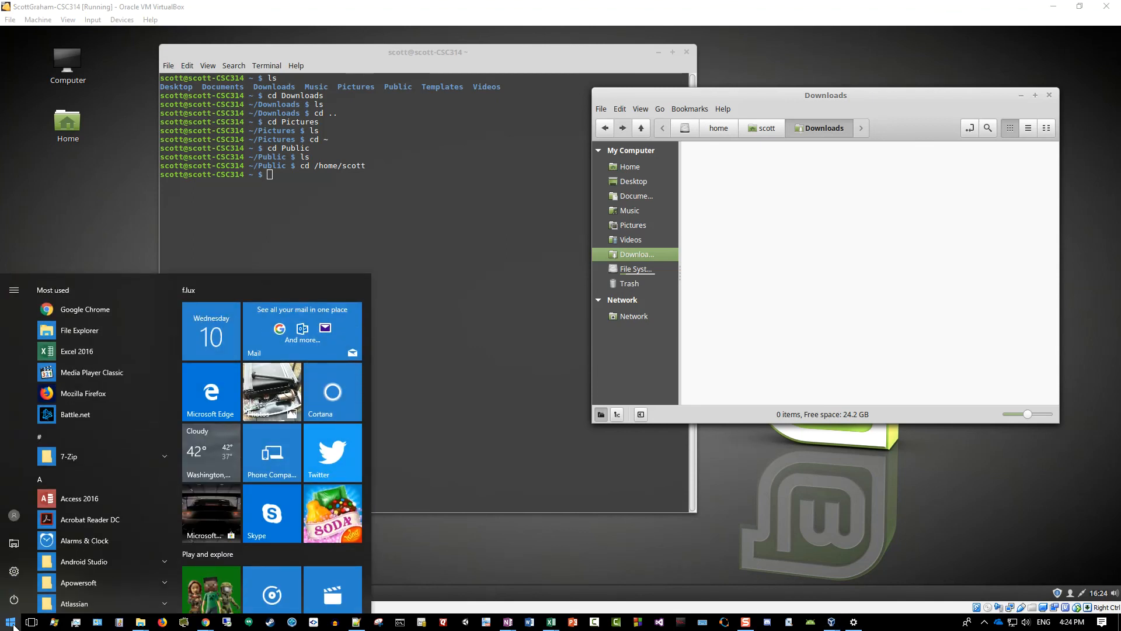
{"action": "left_click", "coordinate": [14, 626]}
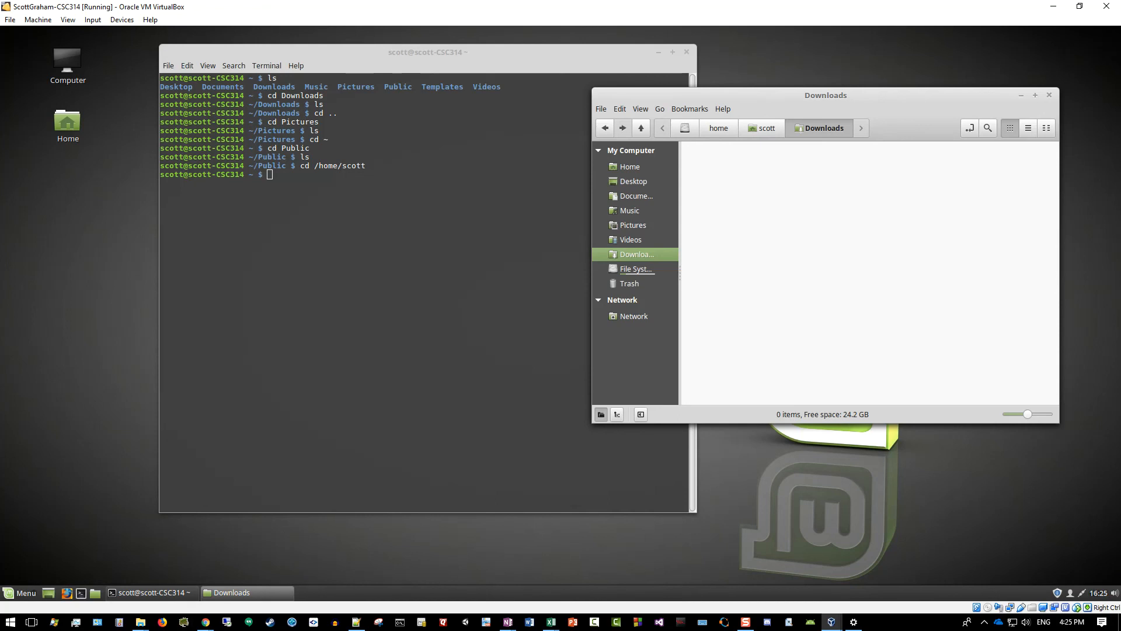
{"action": "left_click", "coordinate": [15, 591]}
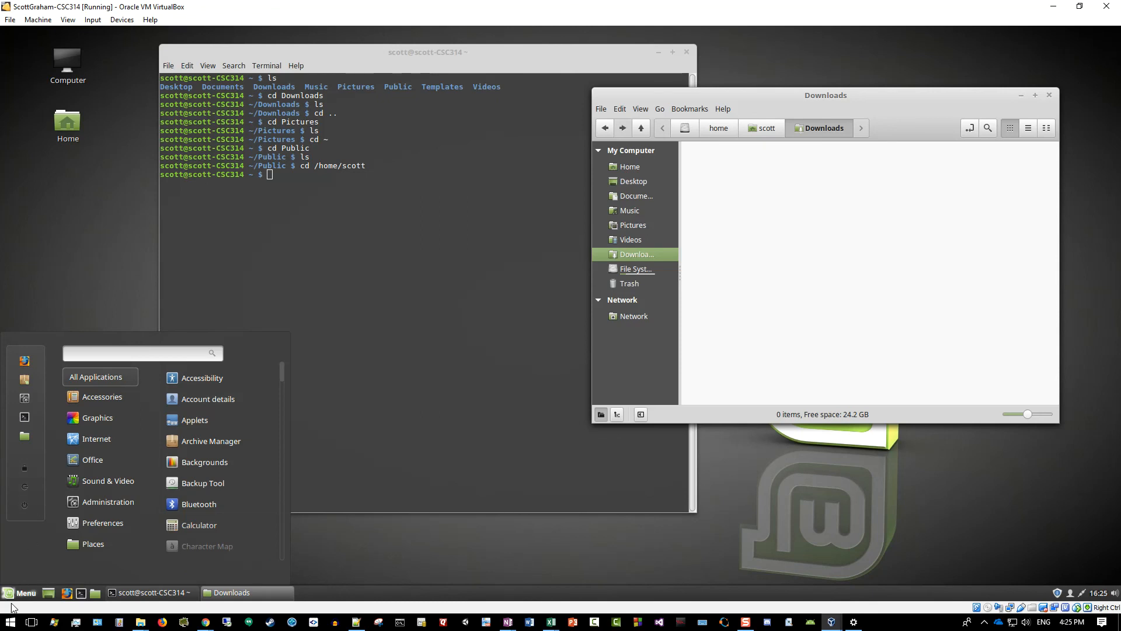
{"action": "left_click", "coordinate": [10, 622]}
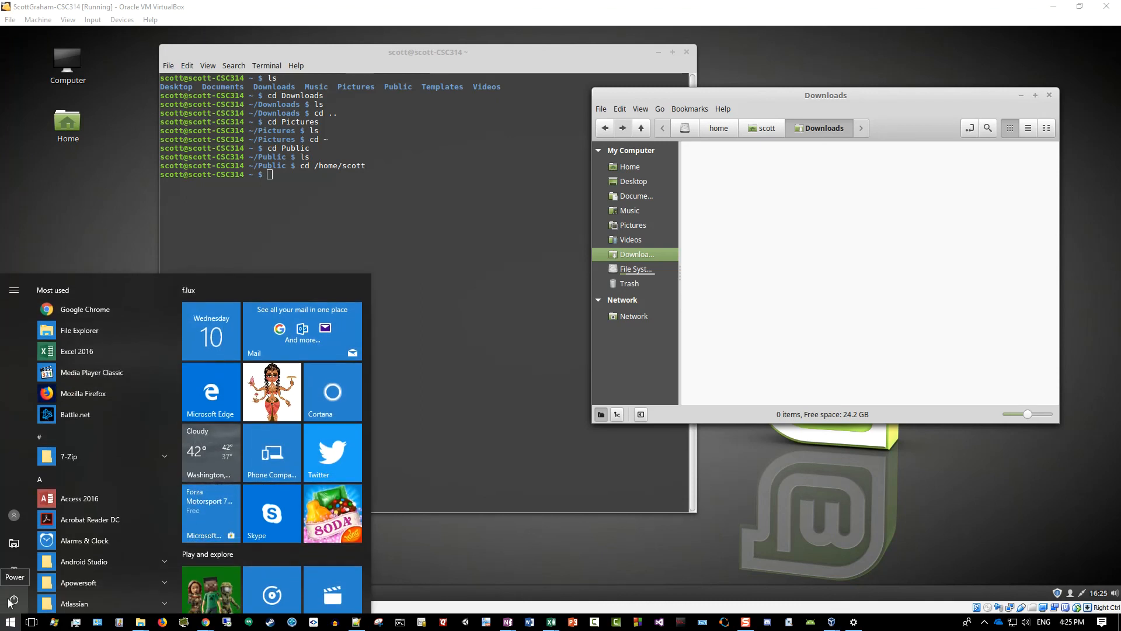
{"action": "left_click", "coordinate": [528, 533]}
Shut down the Linux Mint guest system from within its own desktop.
{"action": "left_click", "coordinate": [21, 591]}
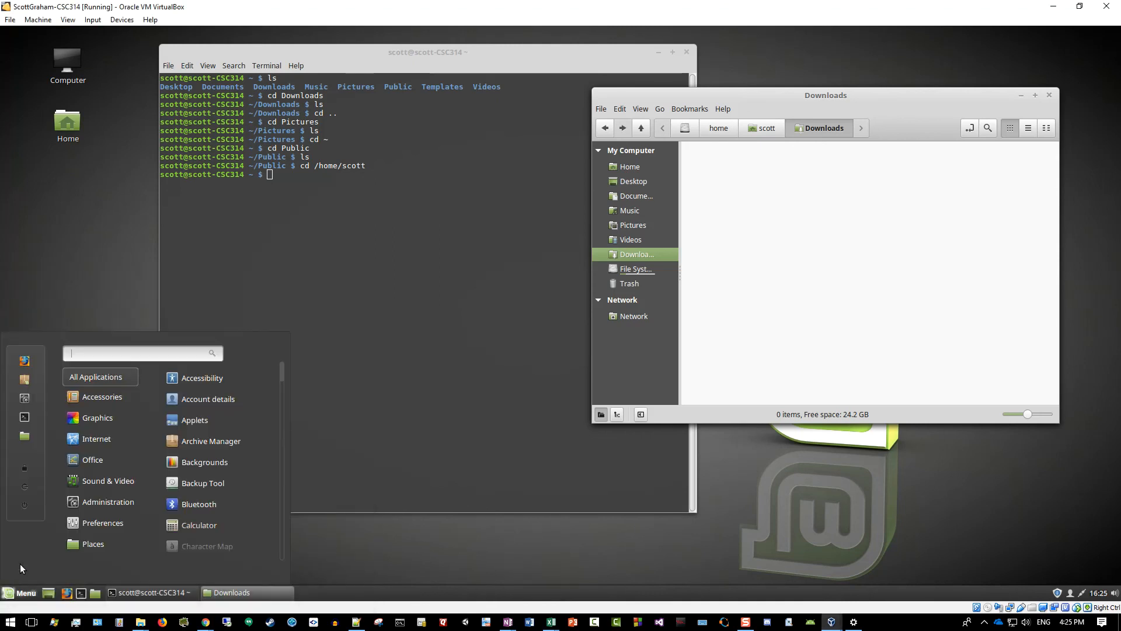
{"action": "left_click", "coordinate": [23, 506]}
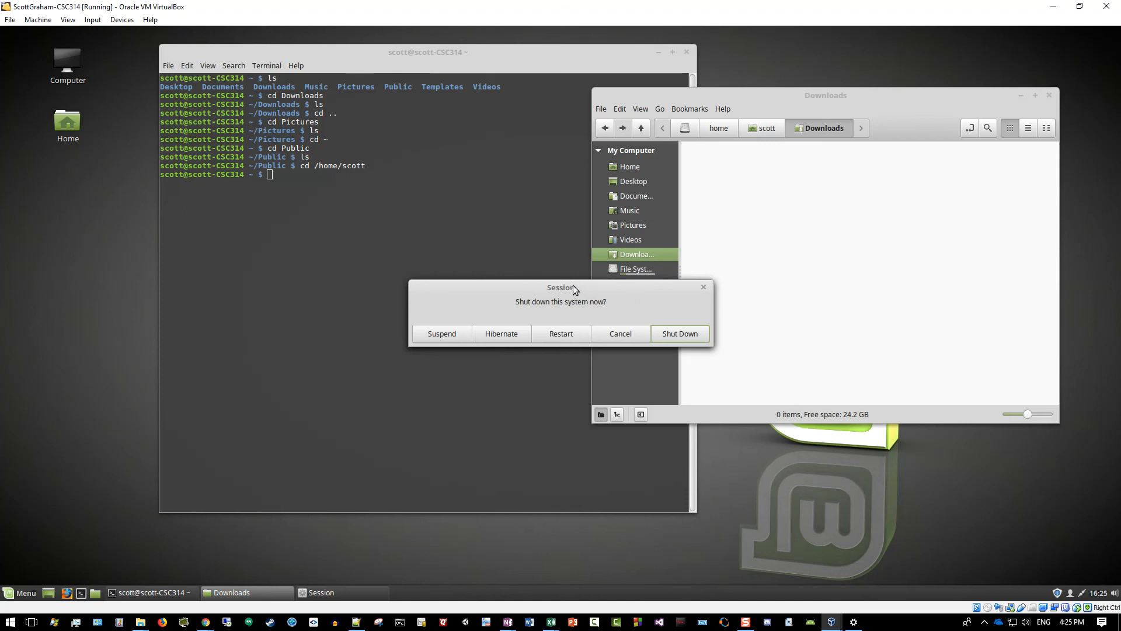
{"action": "left_click", "coordinate": [674, 337]}
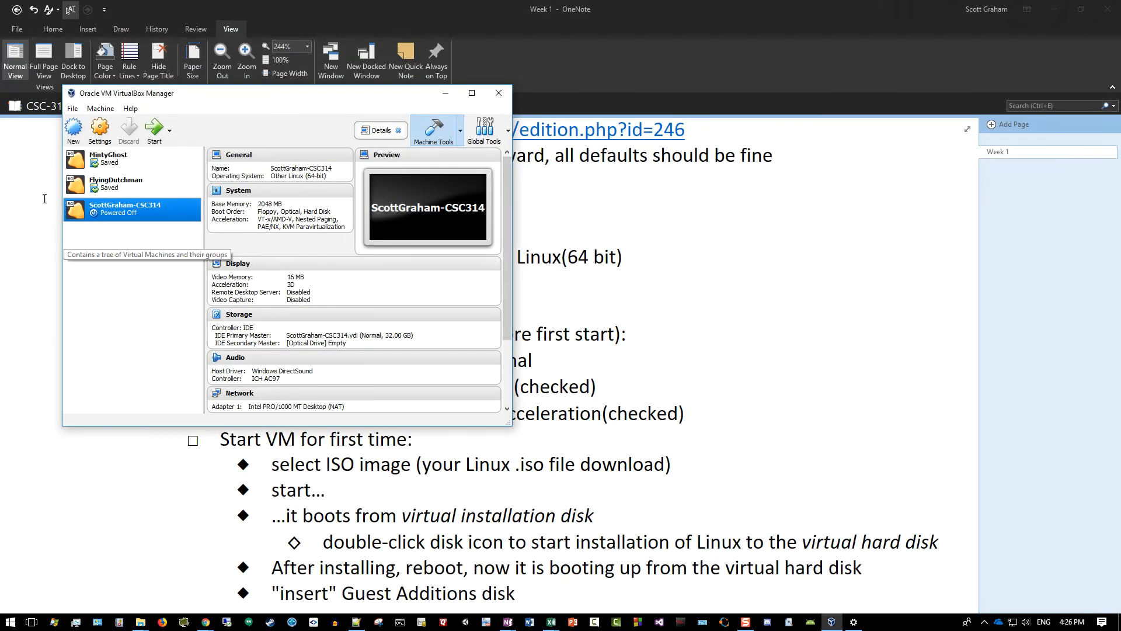
Move VirtualBox Manager aside from the notes, look over the other machines, and start the CSC314 virtual machine.
{"action": "left_click_drag", "start_coordinate": [194, 94], "coordinate": [725, 28]}
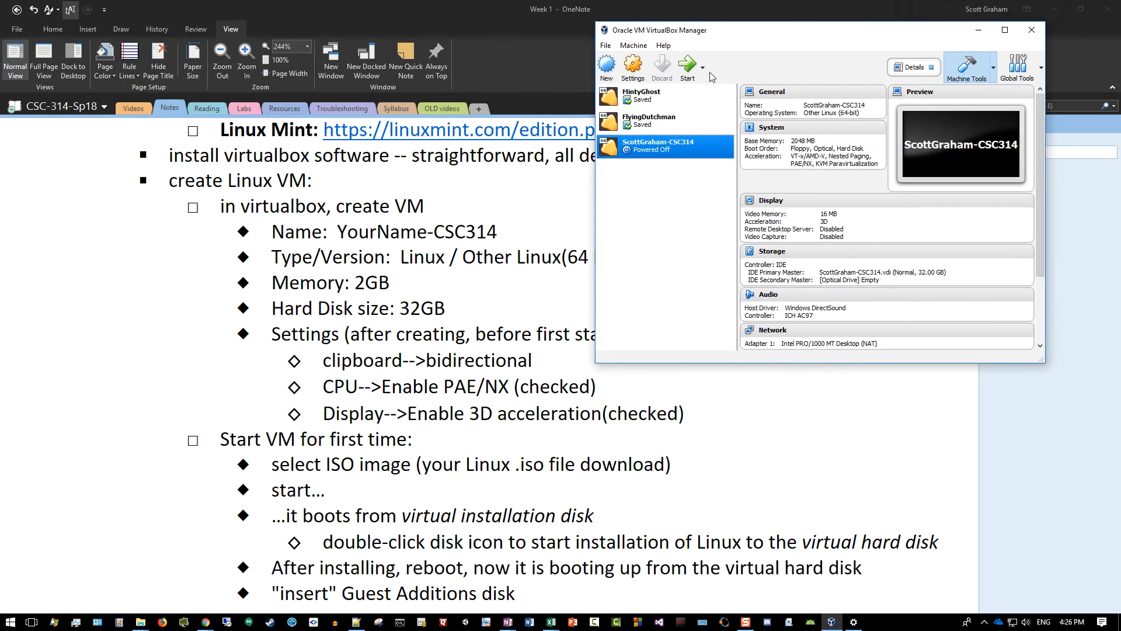
{"action": "left_click", "coordinate": [644, 122]}
{"action": "left_click", "coordinate": [645, 100]}
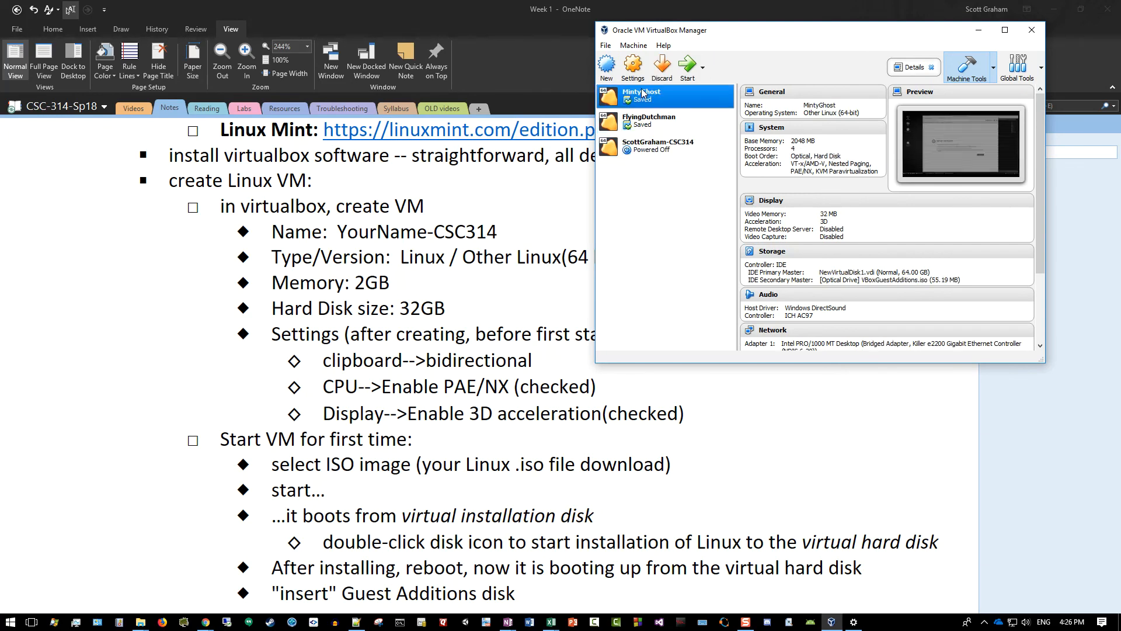
{"action": "left_click", "coordinate": [653, 146]}
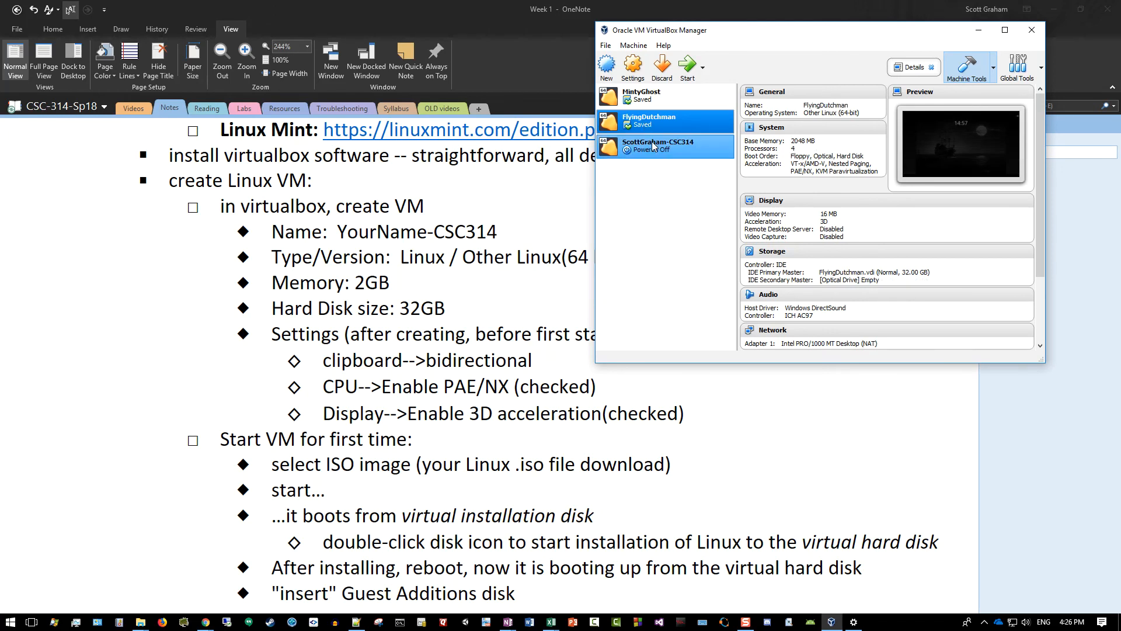
{"action": "left_click", "coordinate": [686, 72]}
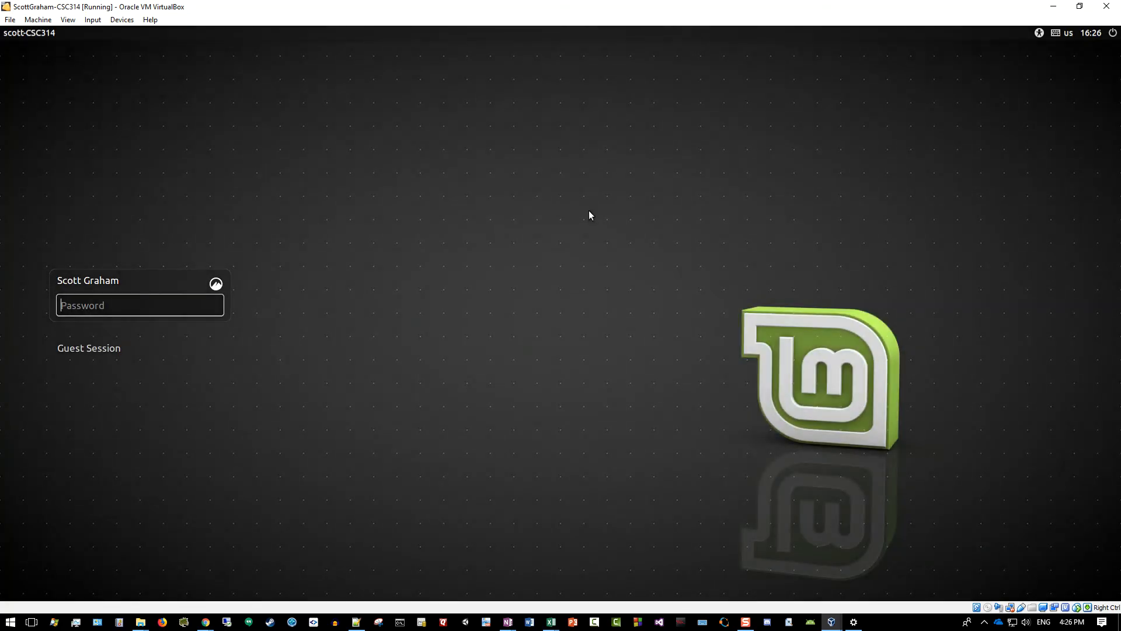
Log in to Linux Mint with the account password and close the Welcome Screen.
{"action": "type", "text": "********"}
{"action": "key", "text": "Return"}
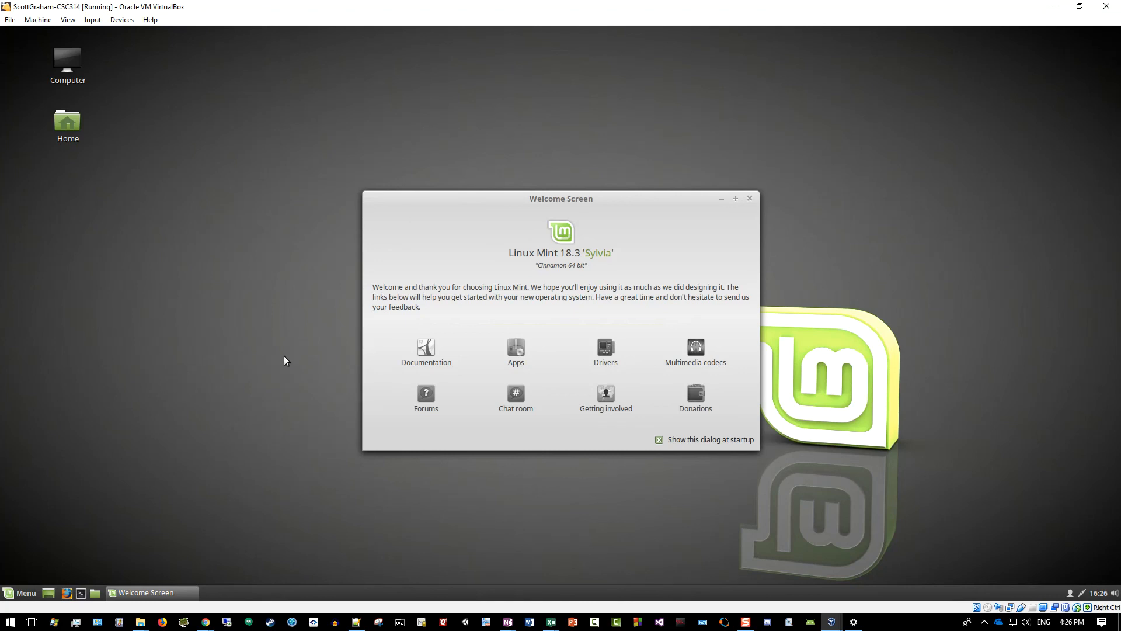
{"action": "left_click_drag", "start_coordinate": [555, 201], "coordinate": [484, 131]}
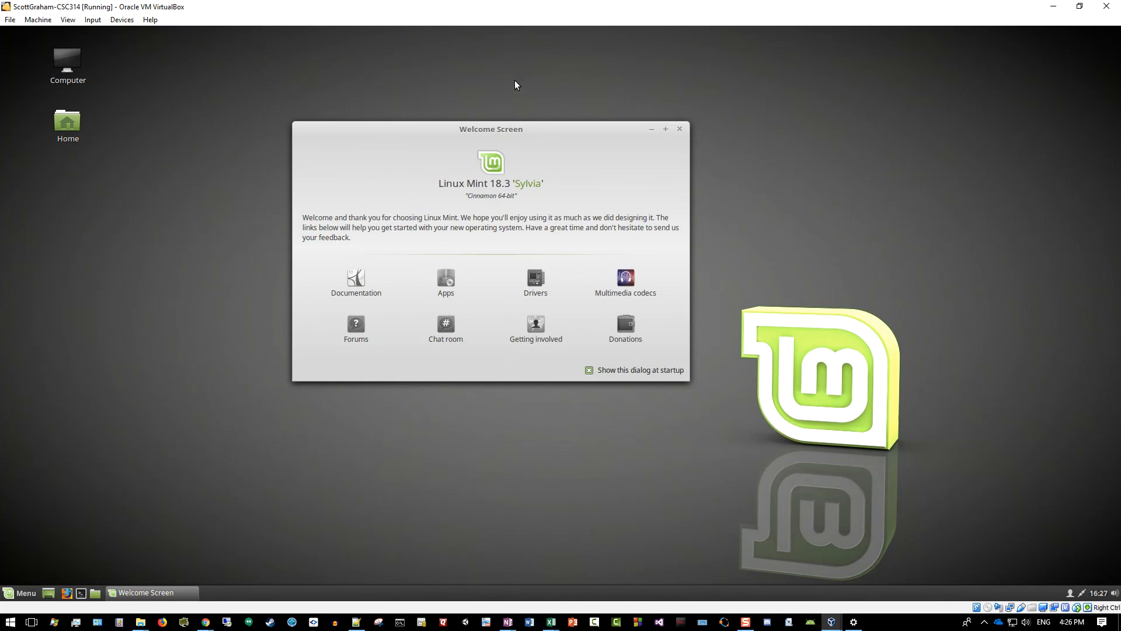
{"action": "left_click_drag", "start_coordinate": [475, 130], "coordinate": [901, 95]}
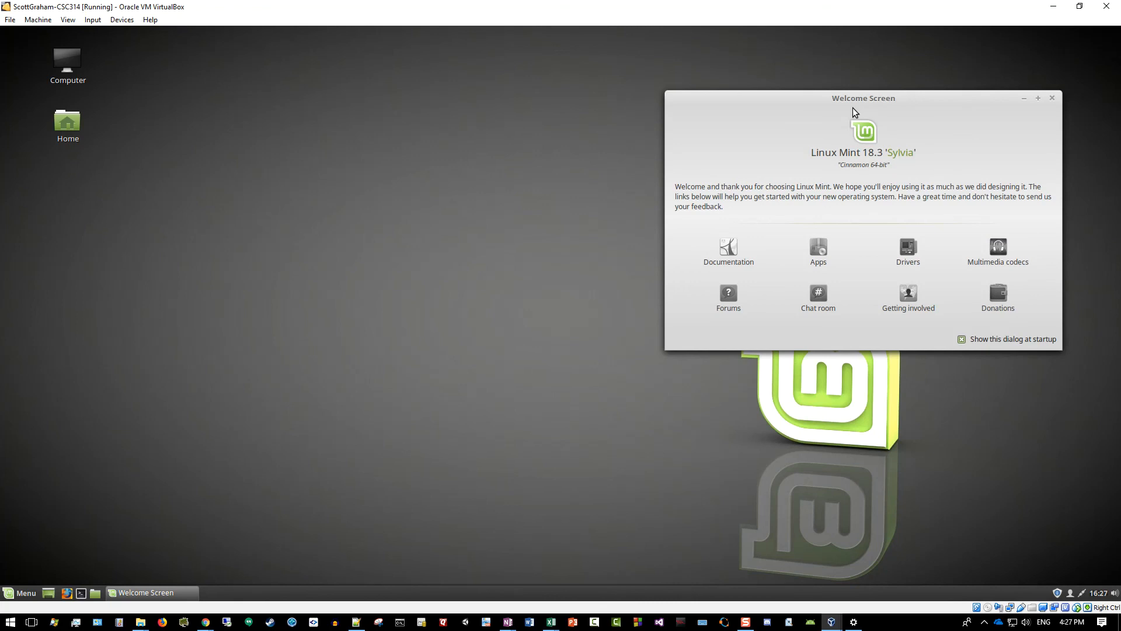
{"action": "left_click_drag", "start_coordinate": [852, 101], "coordinate": [691, 142]}
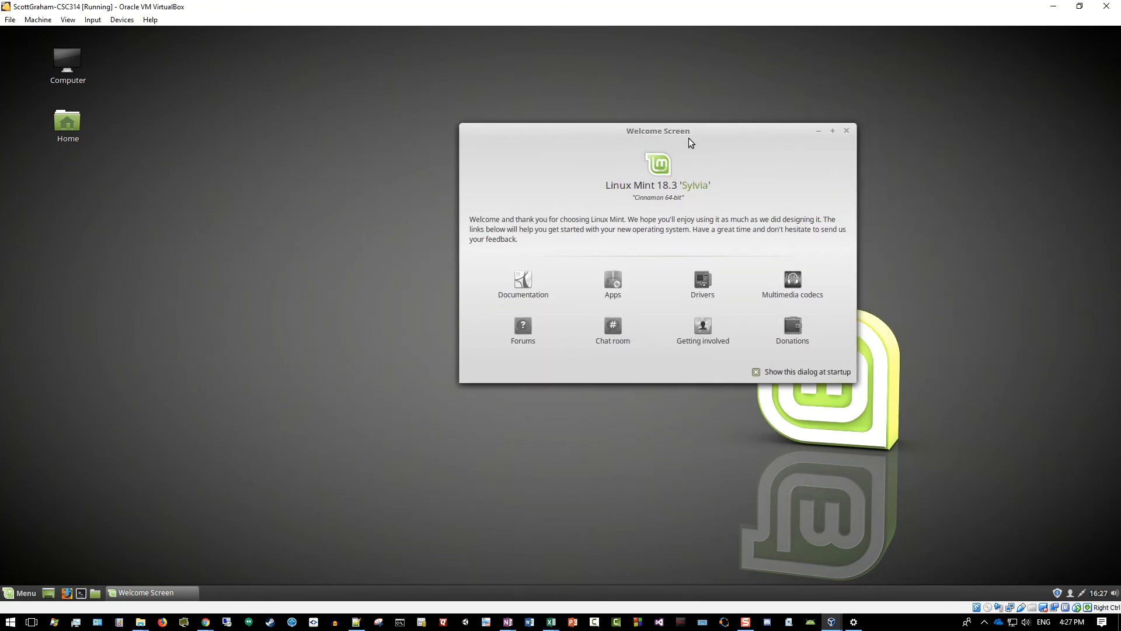
{"action": "left_click", "coordinate": [847, 130]}
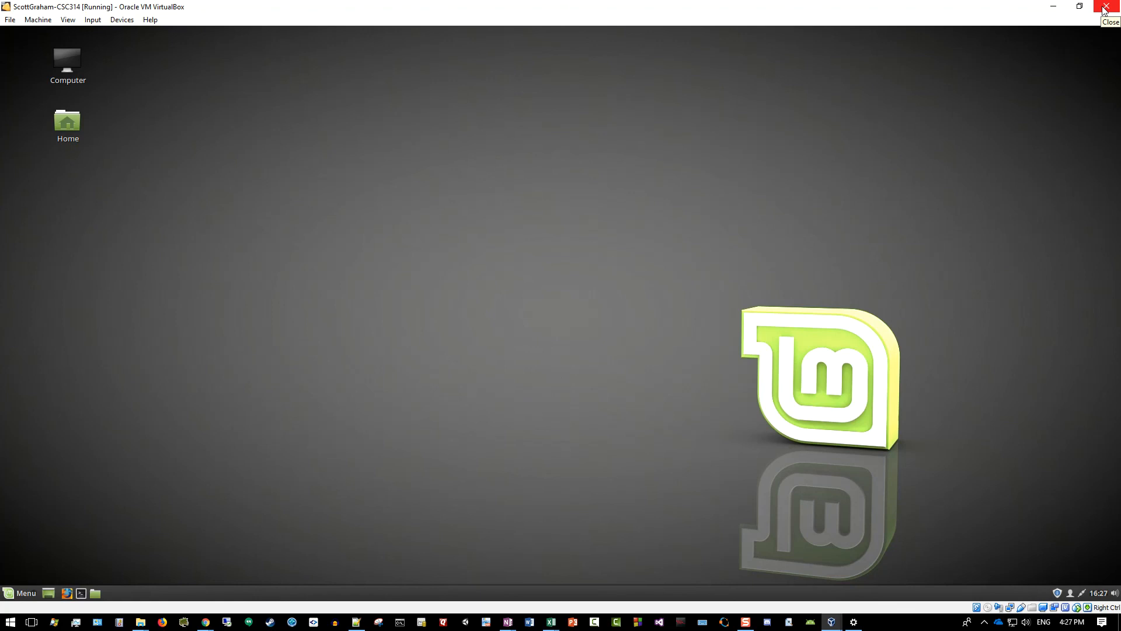
Close the running virtual machine with the option to save the machine state.
{"action": "left_click", "coordinate": [9, 21]}
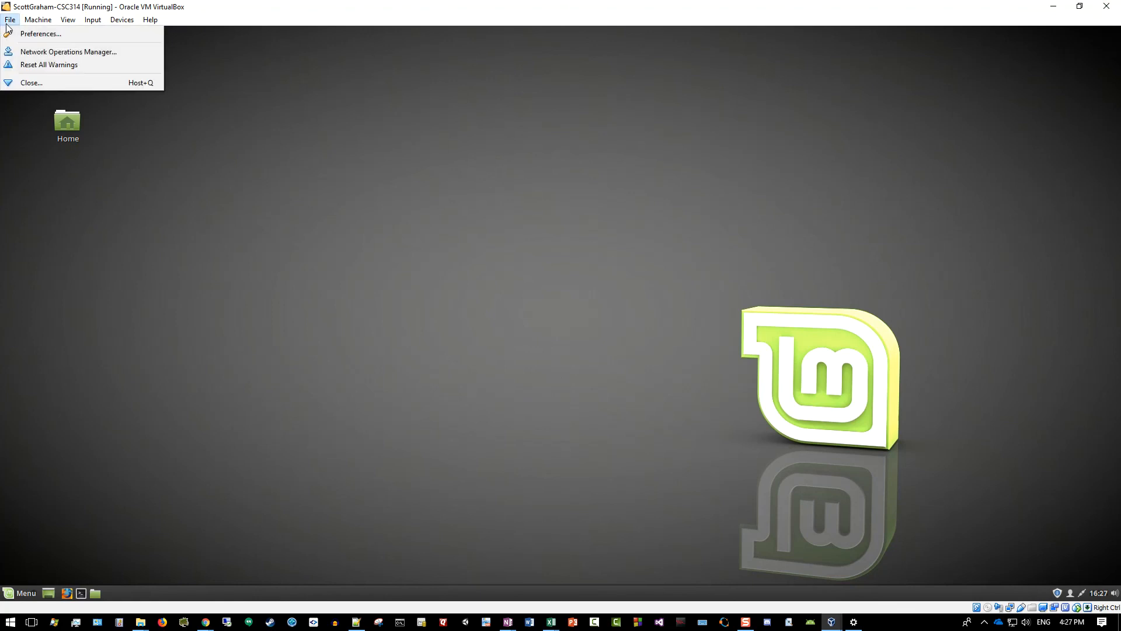
{"action": "left_click", "coordinate": [32, 84]}
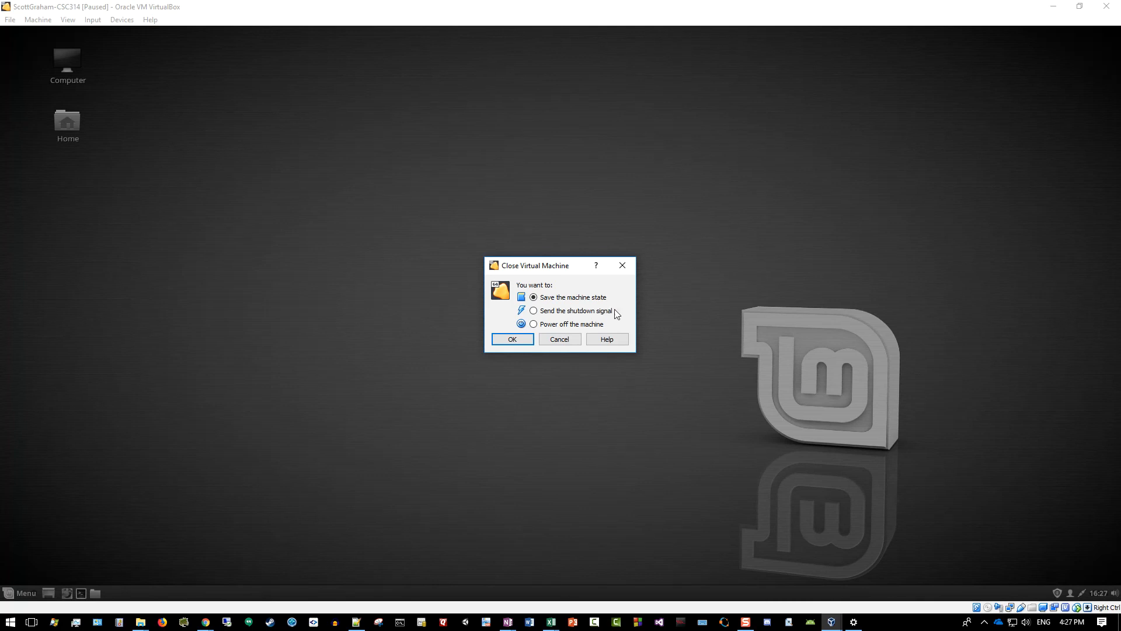
{"action": "left_click_drag", "start_coordinate": [543, 265], "coordinate": [416, 230]}
{"action": "left_click_drag", "start_coordinate": [341, 160], "coordinate": [543, 209]}
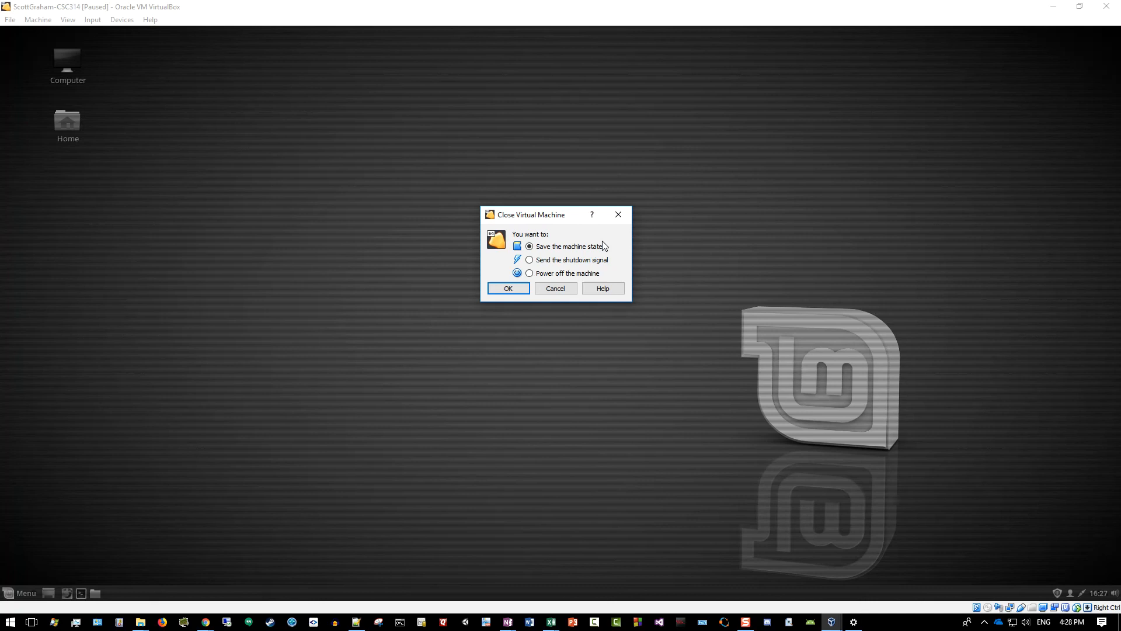
{"action": "mouse_move", "coordinate": [568, 215]}
{"action": "left_mouse_down"}
{"action": "mouse_move", "coordinate": [621, 204]}
{"action": "mouse_move", "coordinate": [582, 208]}
{"action": "left_mouse_up"}
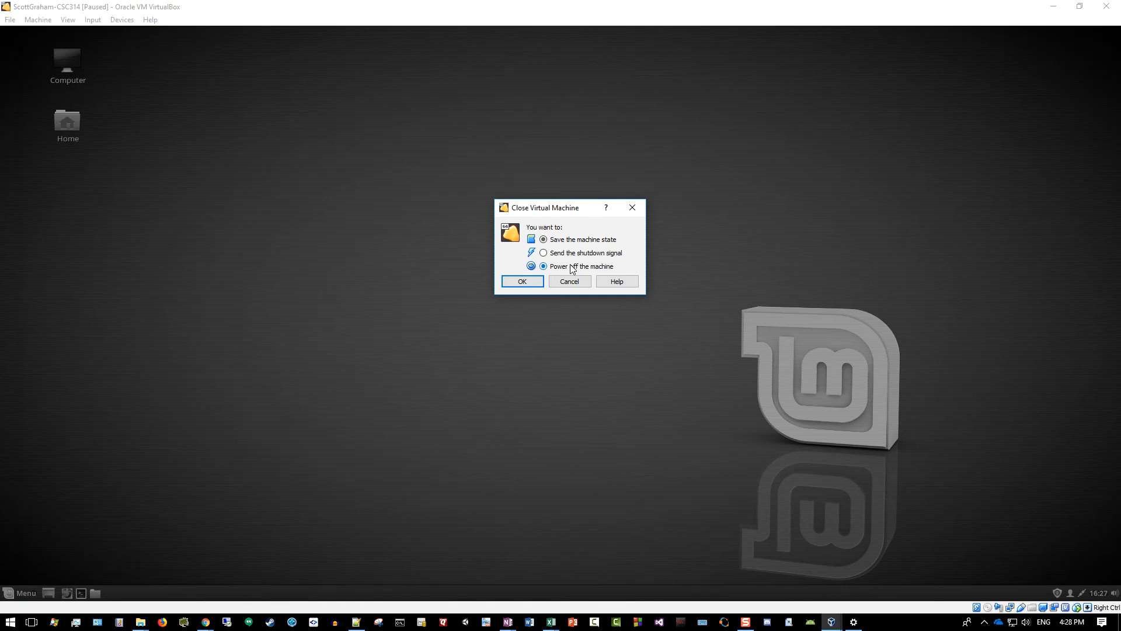
{"action": "left_click", "coordinate": [555, 242]}
{"action": "left_click", "coordinate": [522, 280]}
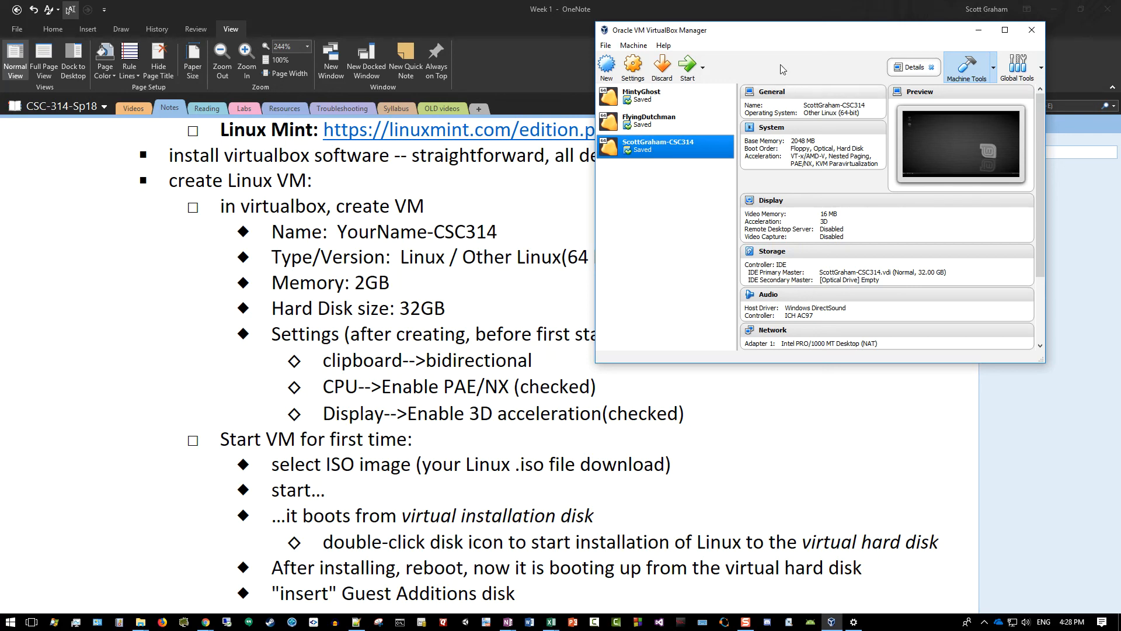
Reposition VirtualBox Manager and resume the CSC314 virtual machine from its saved state.
{"action": "left_click_drag", "start_coordinate": [841, 34], "coordinate": [774, 47]}
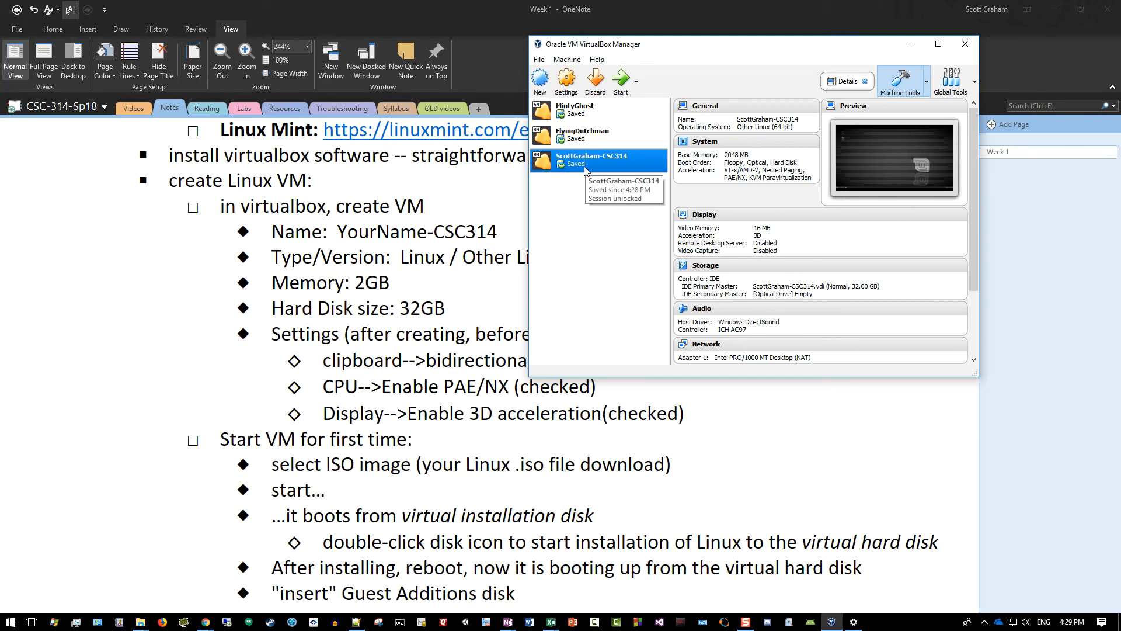
{"action": "left_click", "coordinate": [619, 82]}
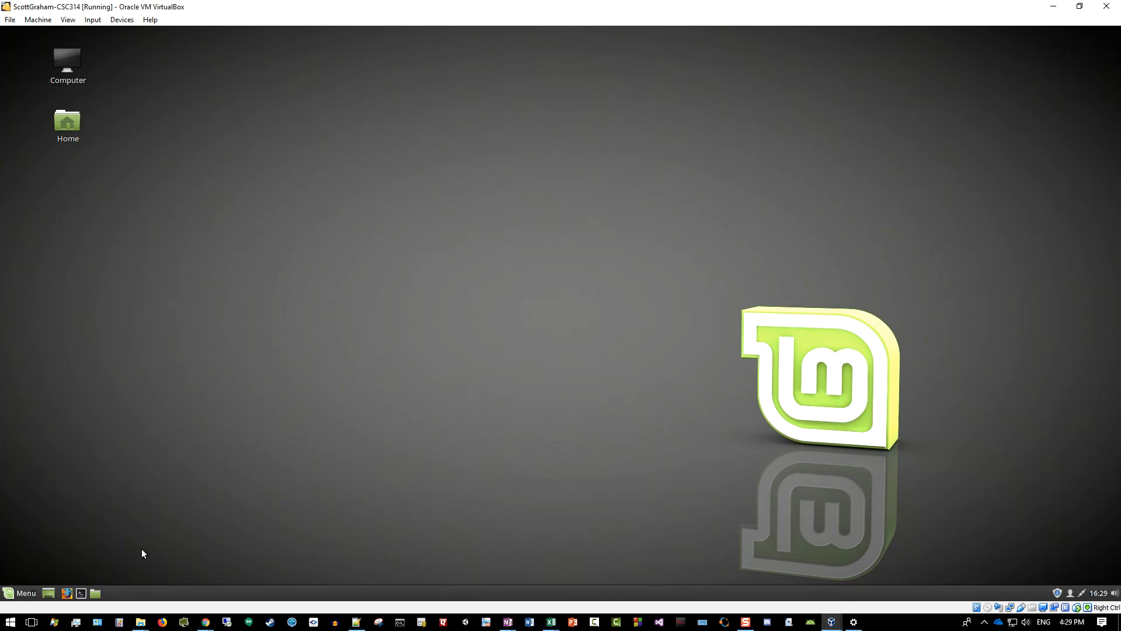
Open a terminal on the Mint desktop, list the home directory with ls, and reposition the terminal window.
{"action": "left_click", "coordinate": [81, 593]}
{"action": "left_click_drag", "start_coordinate": [481, 196], "coordinate": [392, 145]}
{"action": "type", "text": "ls"}
{"action": "key", "text": "Return"}
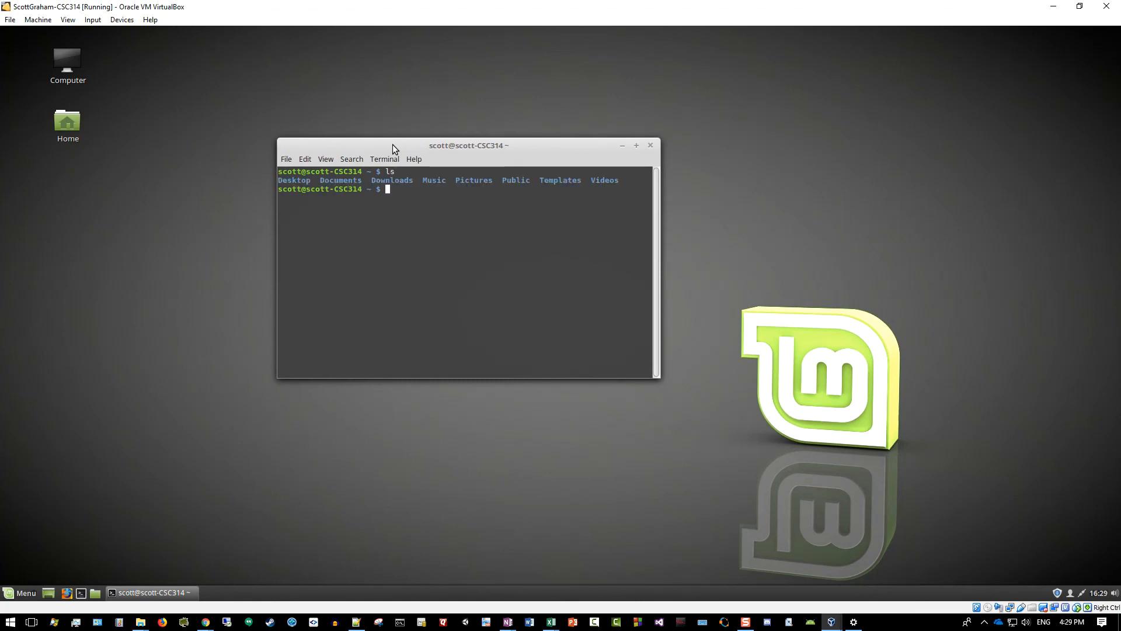
{"action": "left_click_drag", "start_coordinate": [392, 145], "coordinate": [310, 145]}
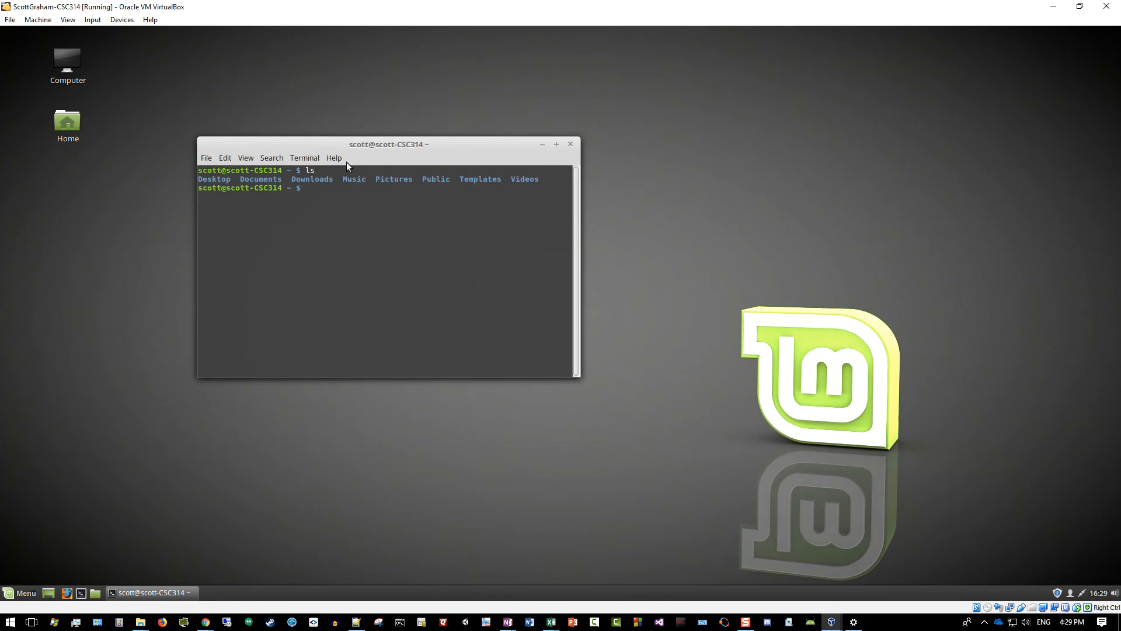
{"action": "left_click_drag", "start_coordinate": [341, 145], "coordinate": [348, 145]}
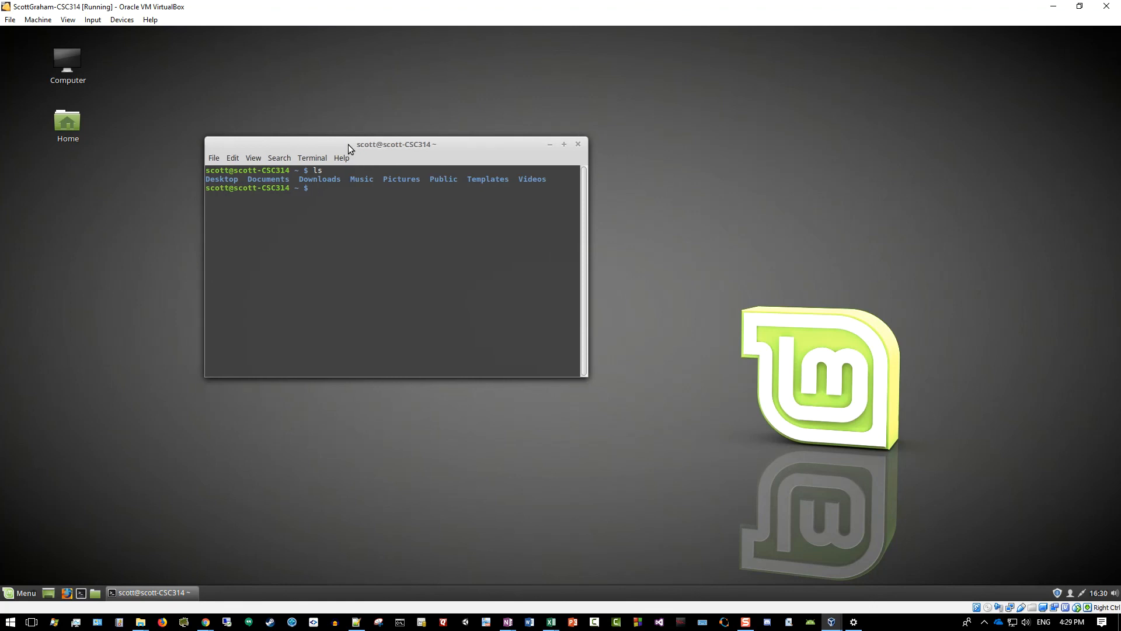